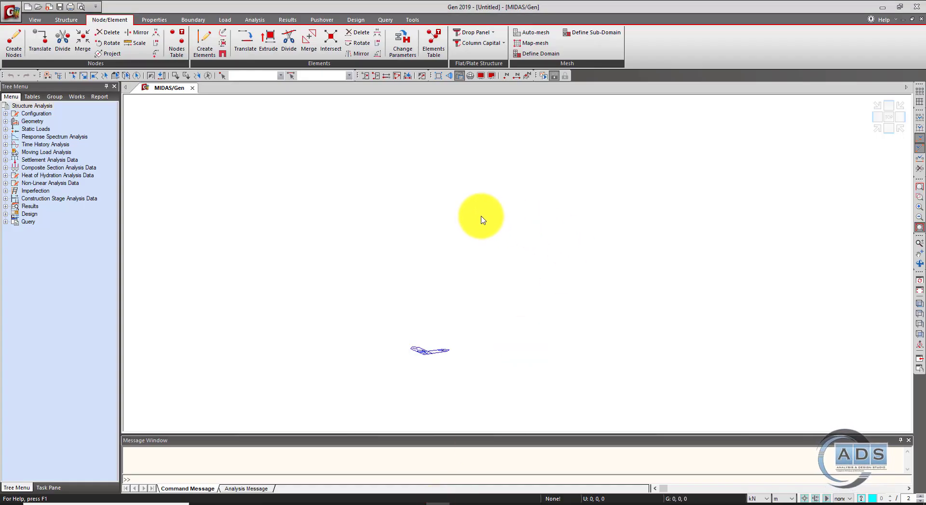
# - Restore the midas Gen window from full screen and resize it to fill the right half of the desktop
pyautogui.doubleClick(447, 14)
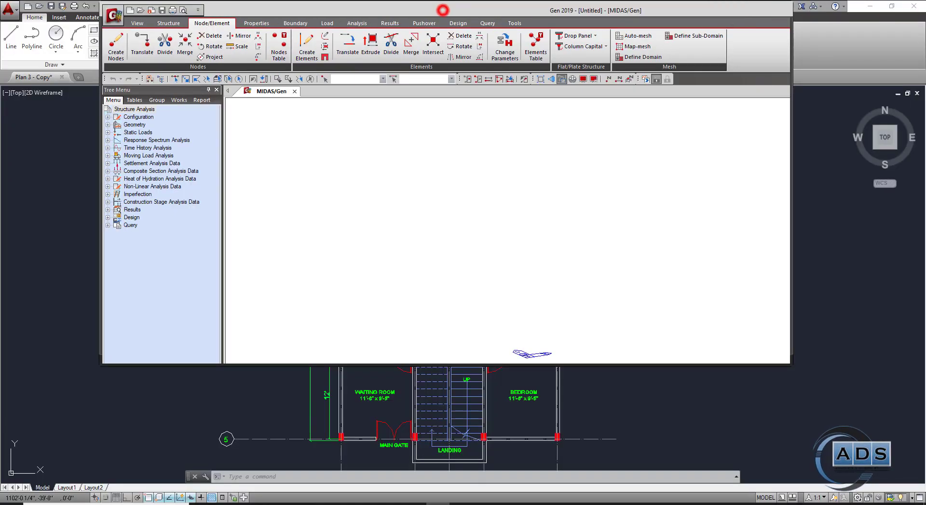
pyautogui.moveTo(440, 14); pyautogui.dragTo(676, 6)
pyautogui.moveTo(570, 381); pyautogui.dragTo(778, 199)
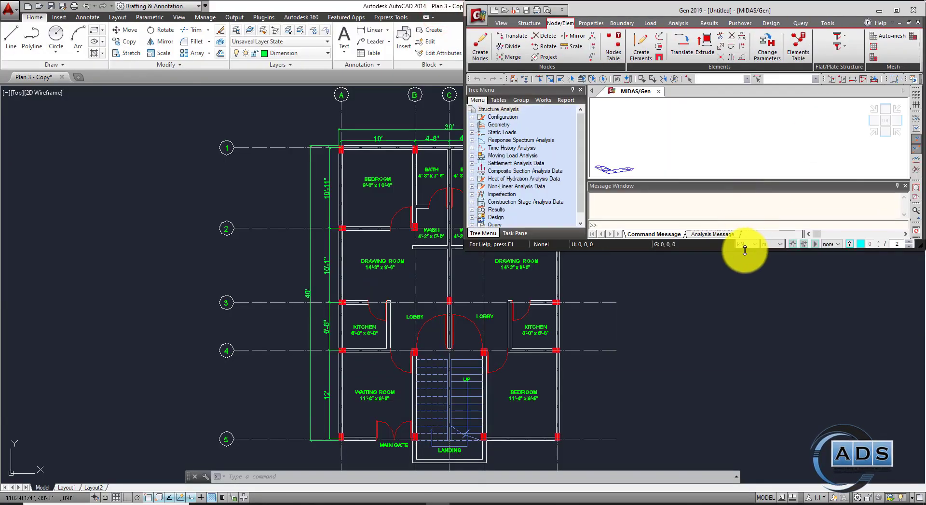
pyautogui.moveTo(745, 251); pyautogui.dragTo(745, 497)
# - Switch to AutoCAD and fit its window with the whole floor plan into the left half of the desktop
pyautogui.click(429, 8)
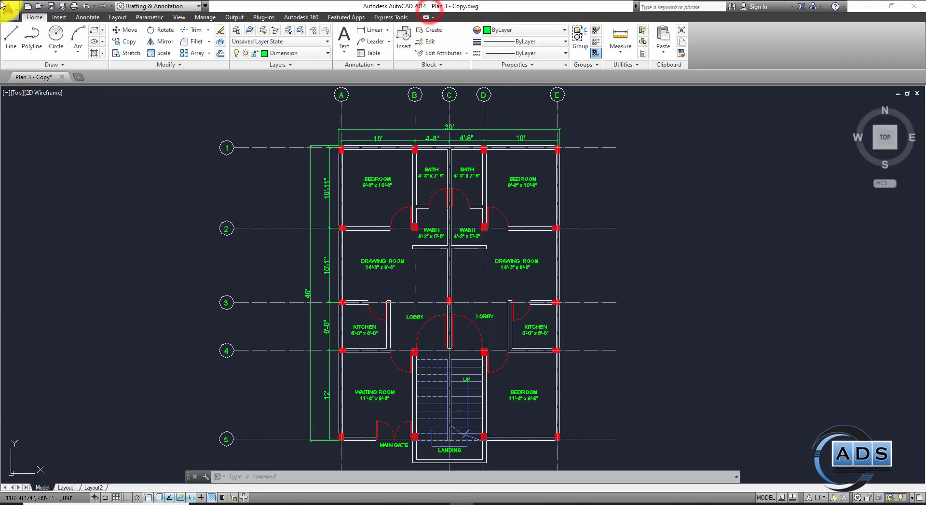
pyautogui.moveTo(410, 10); pyautogui.dragTo(1, 1)
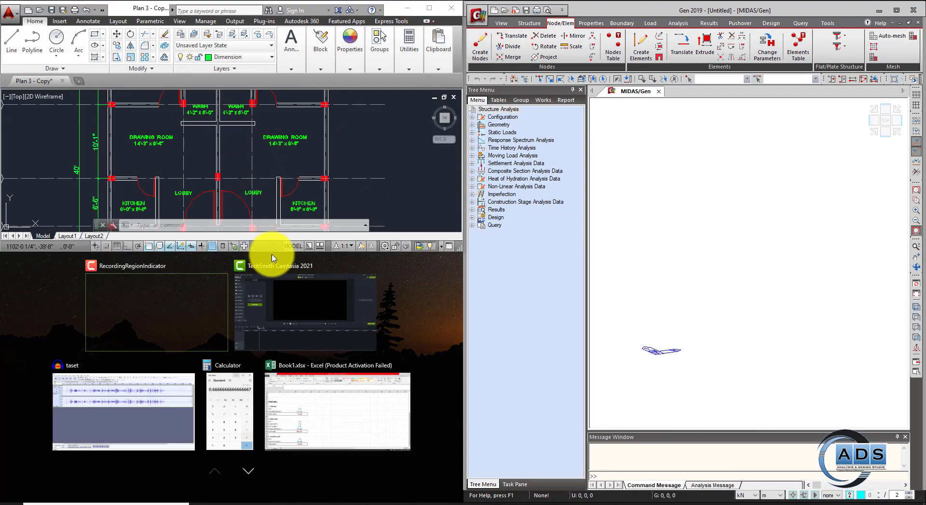
pyautogui.click(273, 252)
pyautogui.moveTo(271, 250); pyautogui.dragTo(311, 490)
pyautogui.scroll(2, 317, 325)
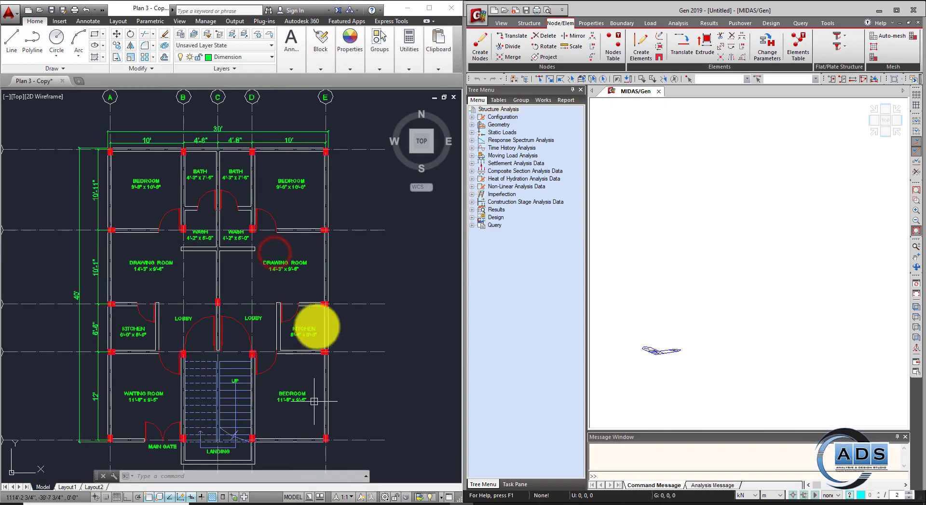
# - In midas Gen, set the force unit to lbf and the length unit to ft
pyautogui.moveTo(758, 246); pyautogui.dragTo(739, 221, button='middle')
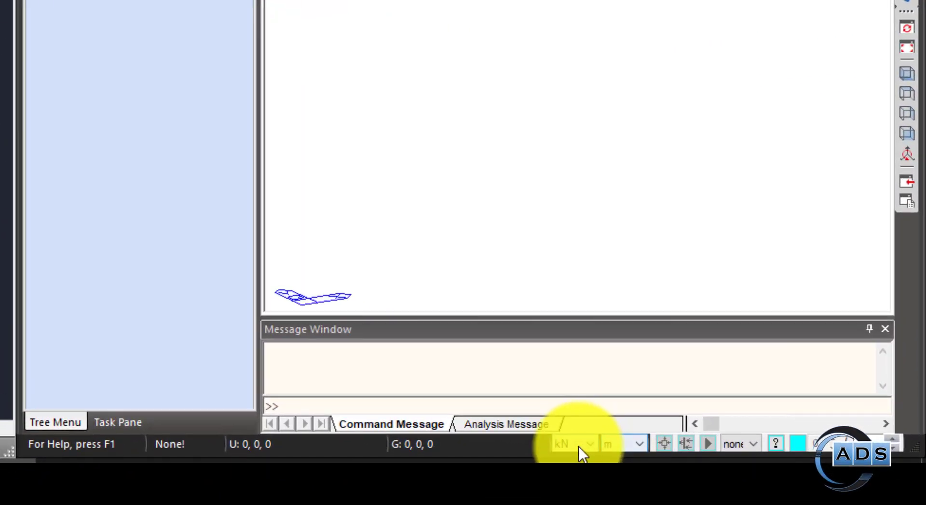
pyautogui.click(659, 465)
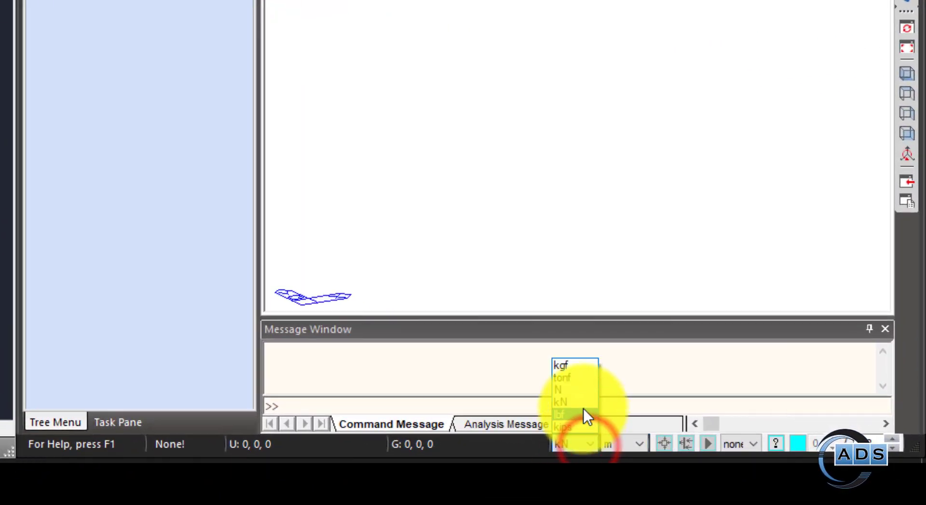
pyautogui.click(656, 438)
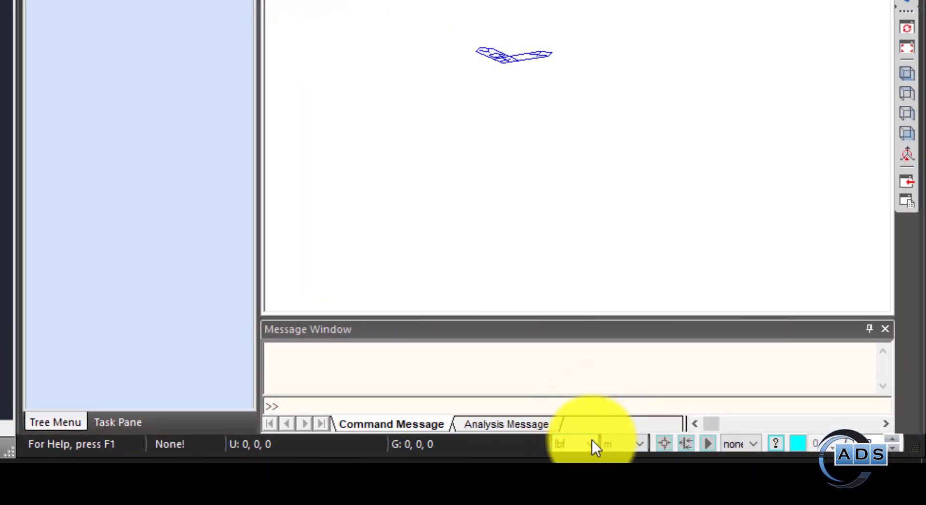
pyautogui.click(635, 440)
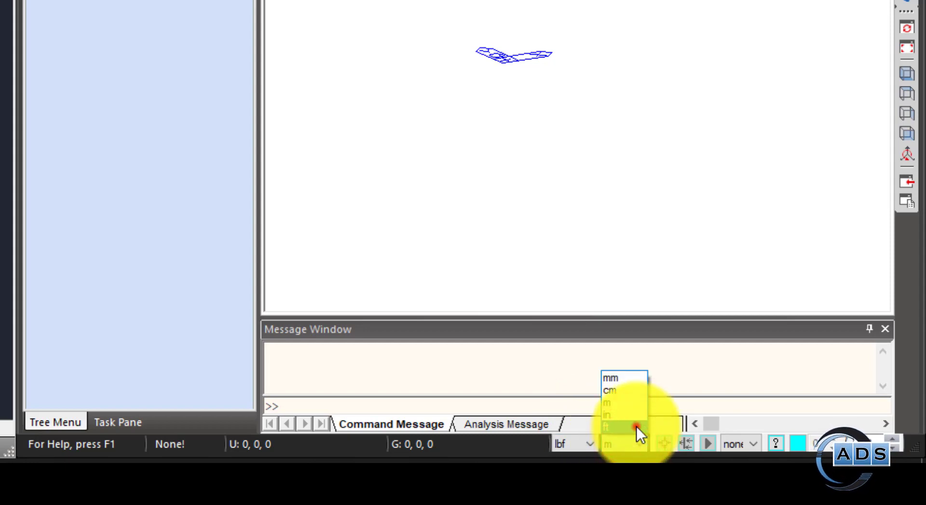
pyautogui.click(636, 426)
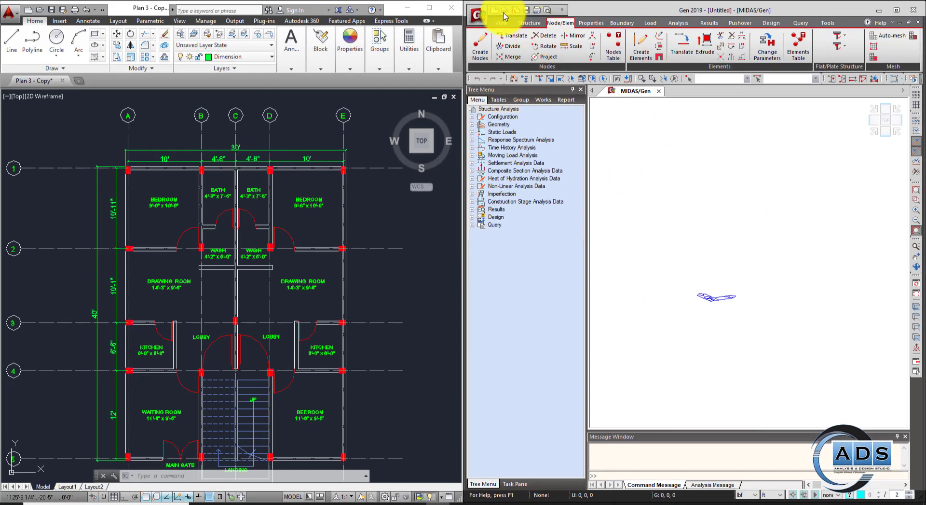
# - Start a new line grid definition and name it Grid 1
pyautogui.click(533, 23)
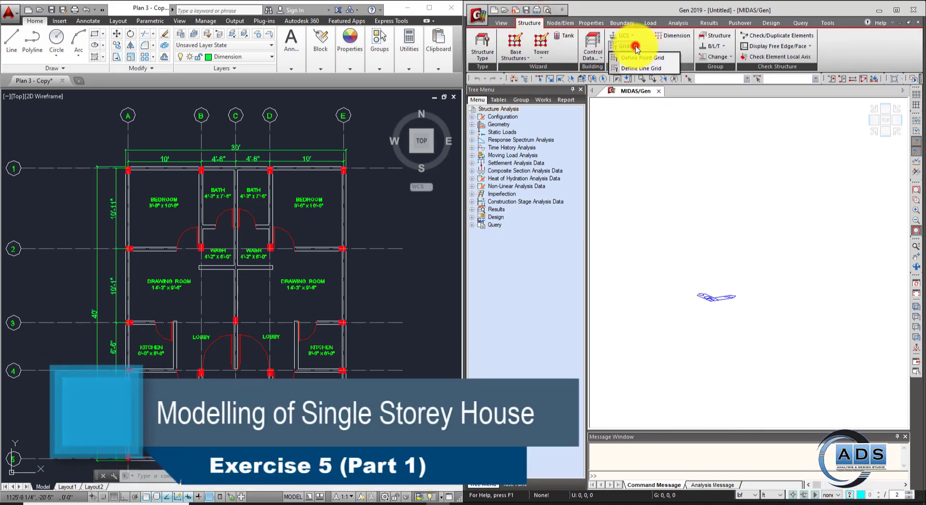
pyautogui.click(636, 68)
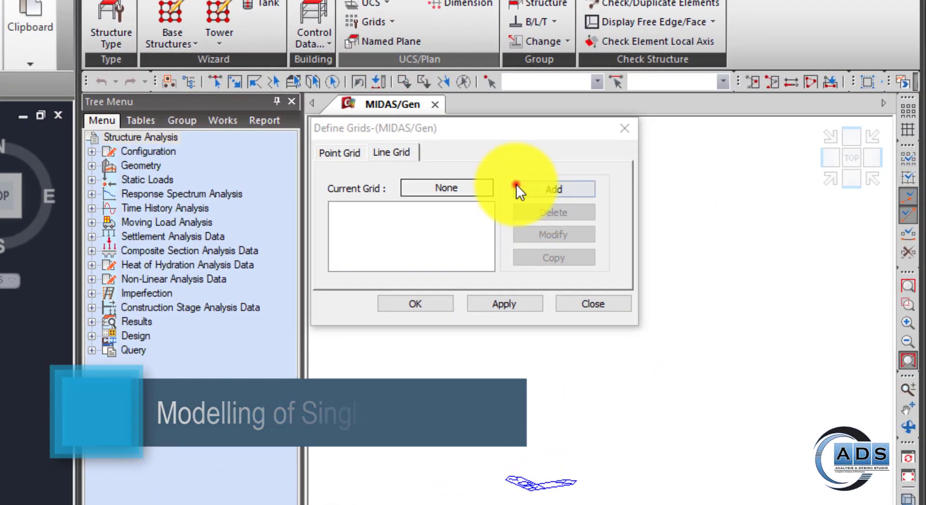
pyautogui.click(516, 186)
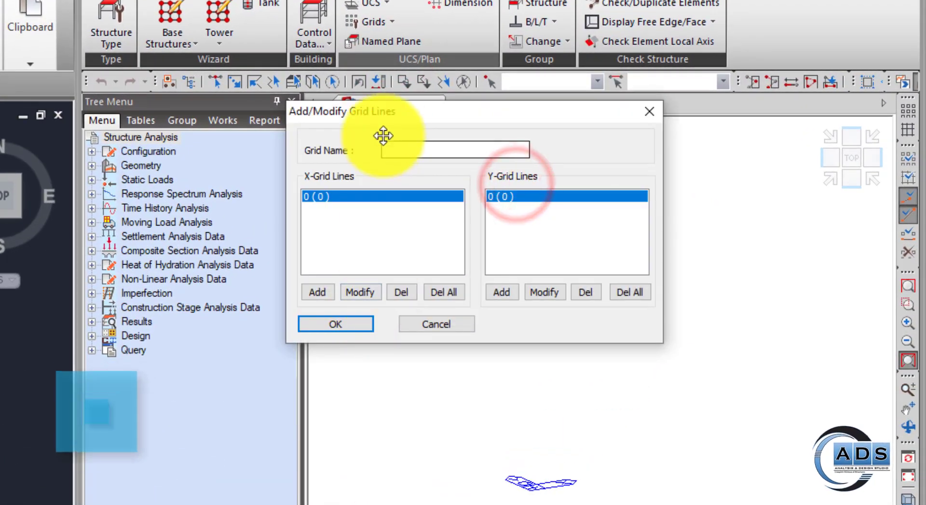
pyautogui.click(402, 148)
pyautogui.write('Grid 1')
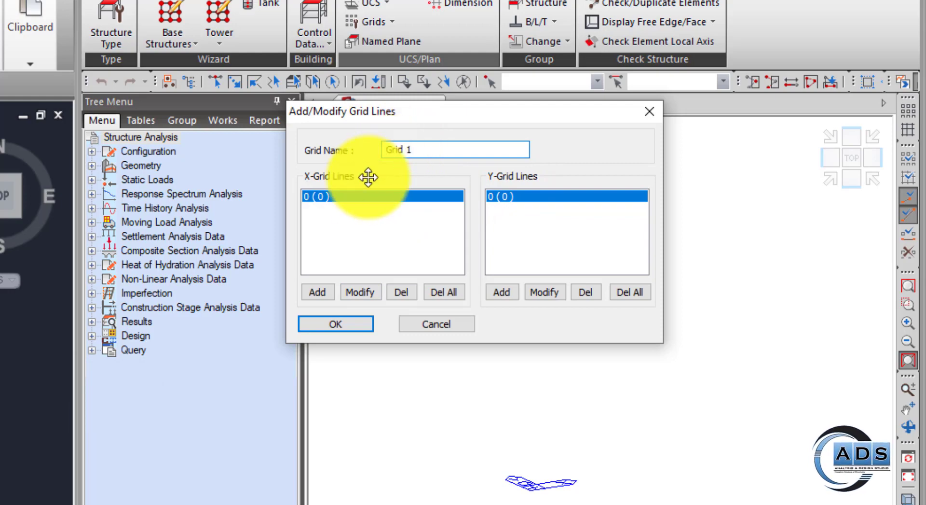
pyautogui.click(318, 291)
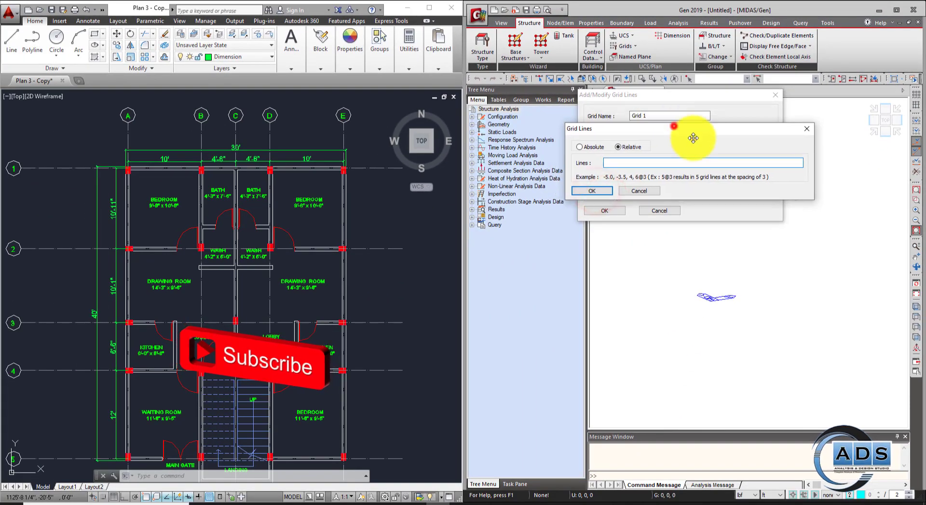
pyautogui.click(514, 165)
pyautogui.click(173, 226)
pyautogui.moveTo(182, 161); pyautogui.dragTo(185, 201, button='middle')
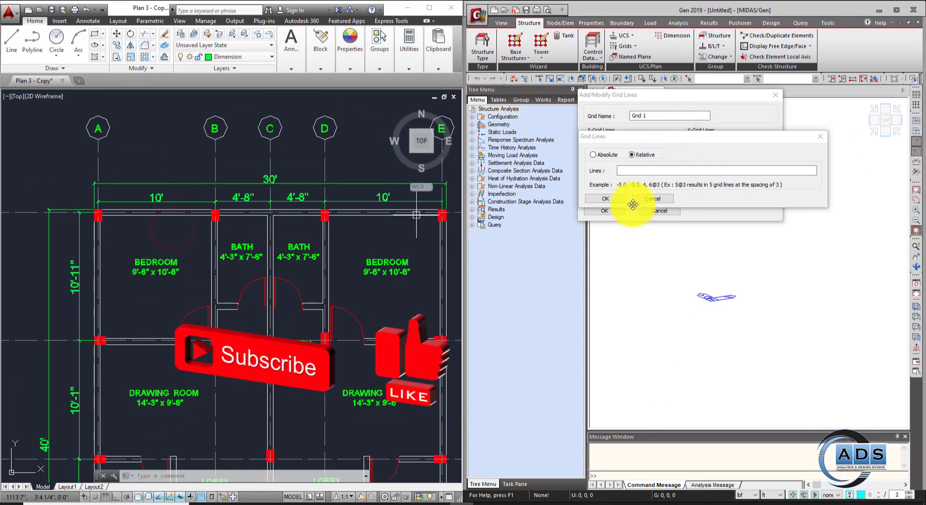
pyautogui.click(646, 171)
pyautogui.write('10,')
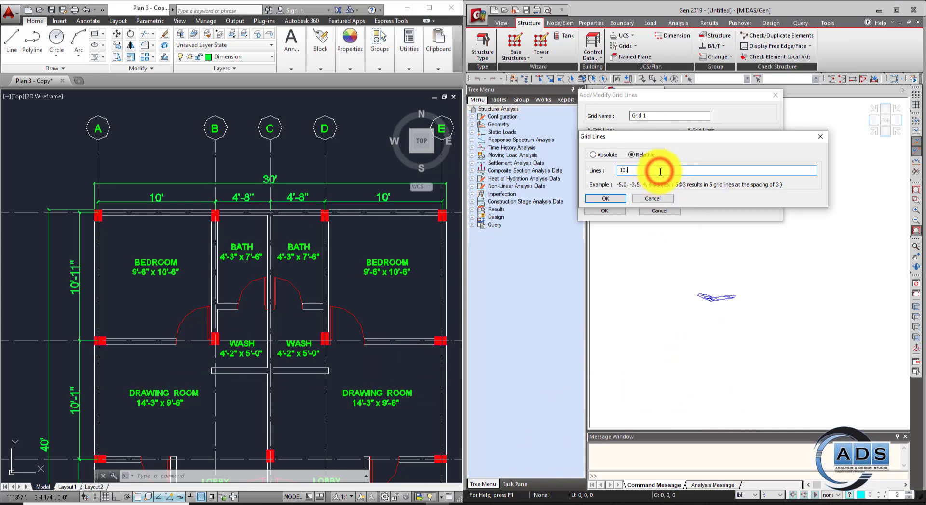
pyautogui.click(516, 502)
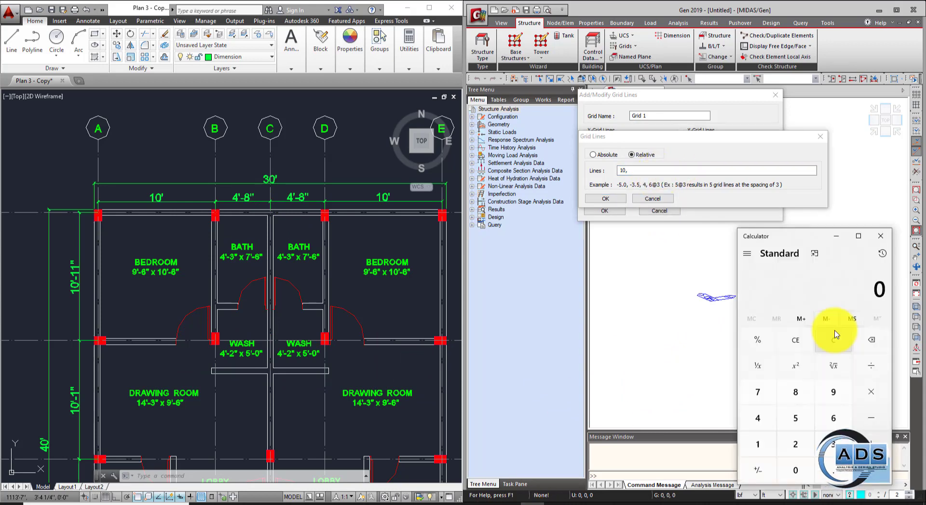
pyautogui.click(835, 236)
pyautogui.click(756, 171)
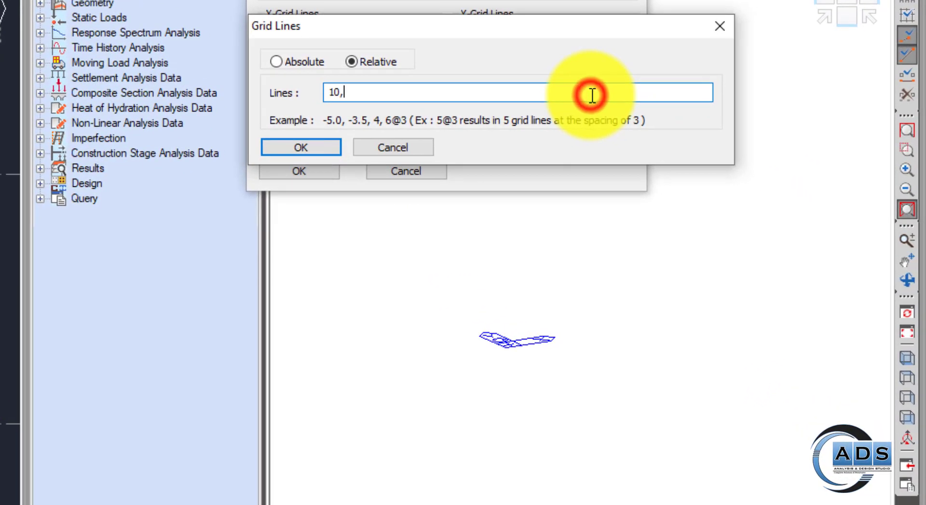
pyautogui.write('2@4.667,10')
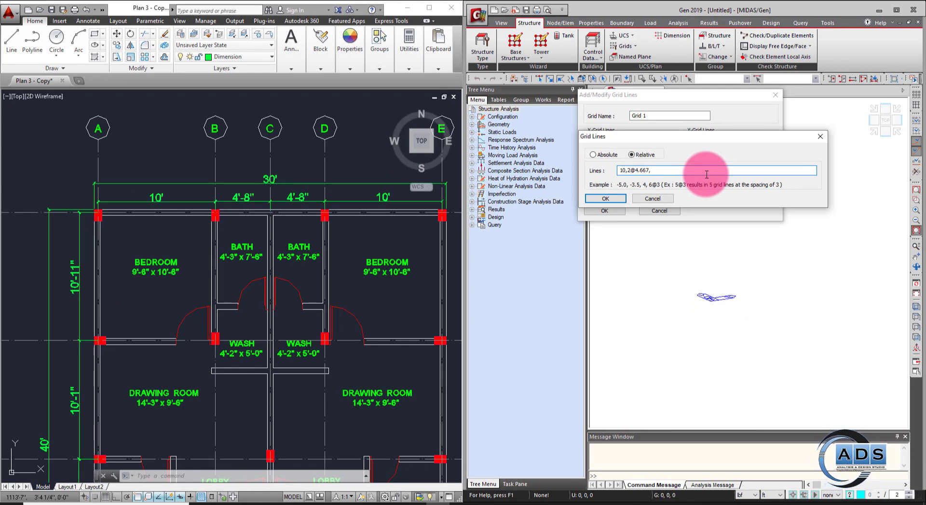
pyautogui.click(606, 198)
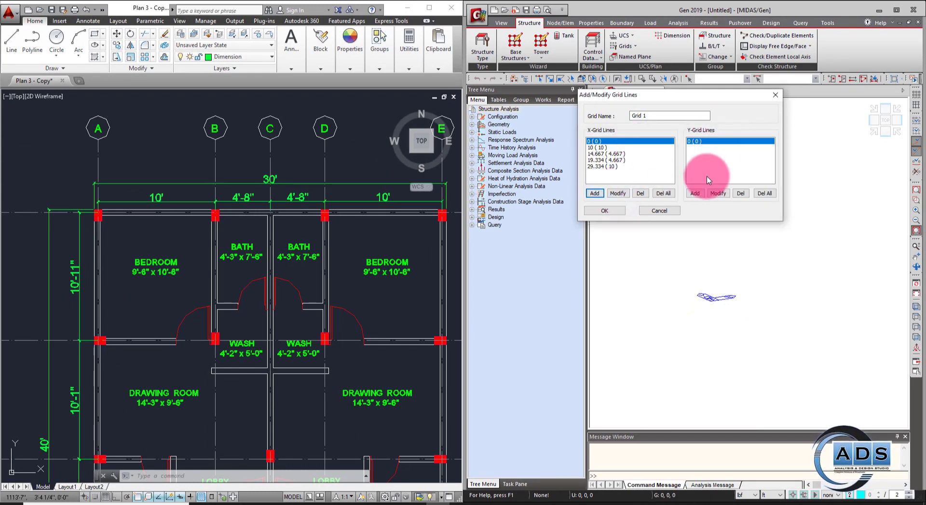
# - Add Y-grid lines with relative spacings 12, 6.5, 10, 11, following the plan's rounded dimensions from axis 5 up to axis 1
pyautogui.click(695, 193)
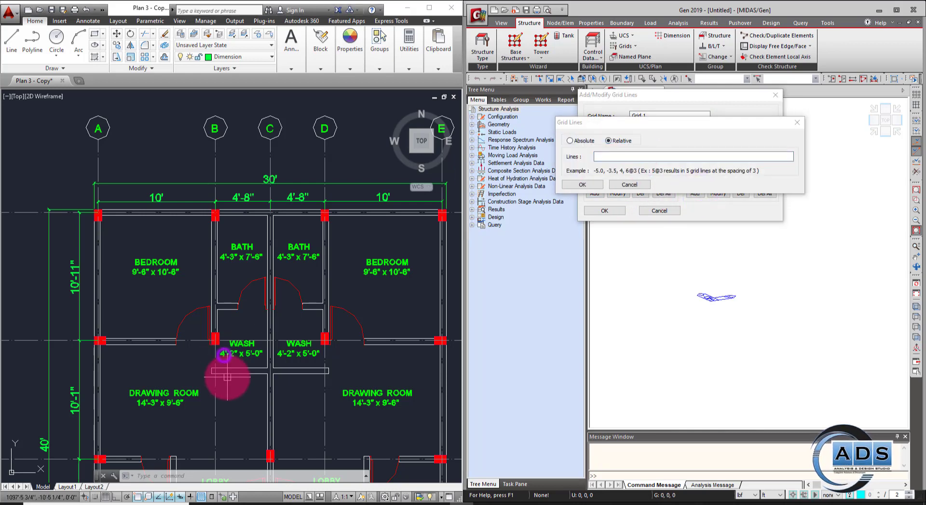
pyautogui.moveTo(224, 355)
pyautogui.mouseDown(button='middle')
pyautogui.moveTo(228, 285)
pyautogui.moveTo(242, 279)
pyautogui.moveTo(204, 355)
pyautogui.moveTo(211, 350)
pyautogui.mouseUp(button='middle')
pyautogui.rightClick(255, 336)
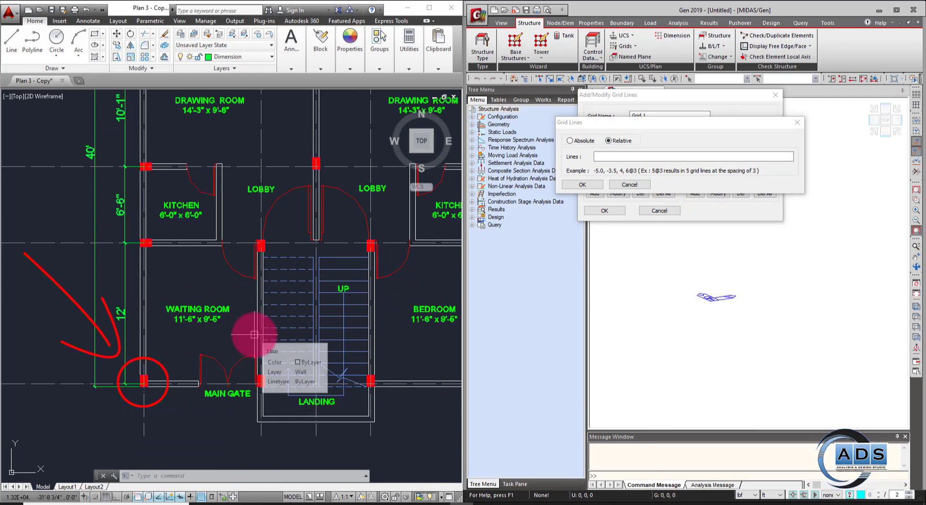
pyautogui.press('Escape')
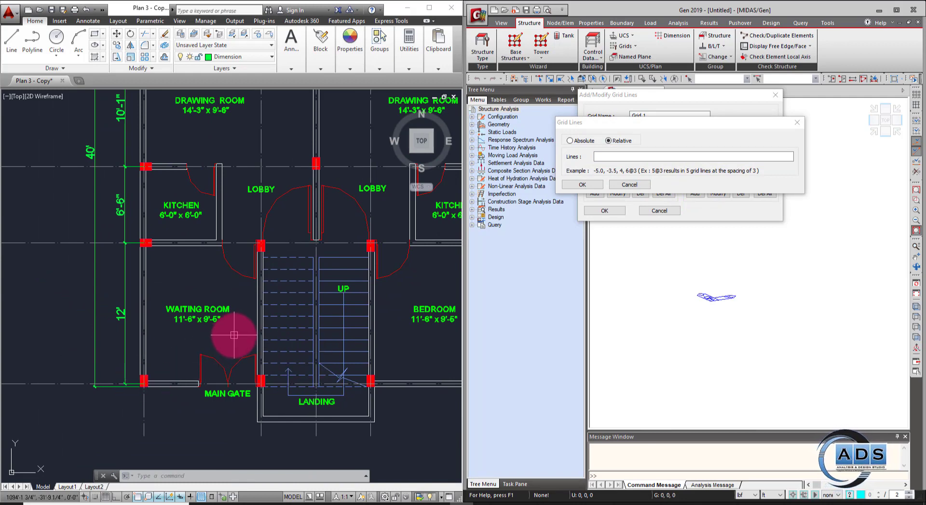
pyautogui.click(675, 150)
pyautogui.click(618, 158)
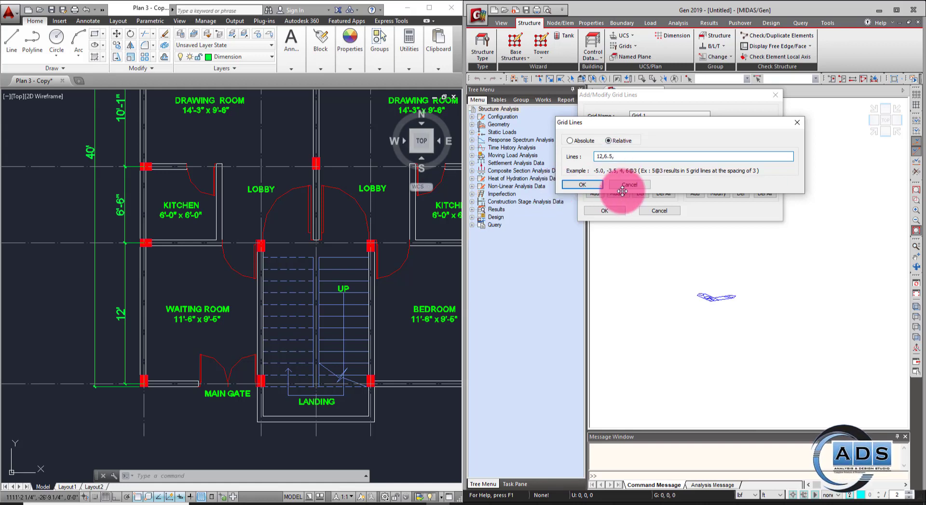
pyautogui.moveTo(314, 221); pyautogui.dragTo(318, 373, button='middle')
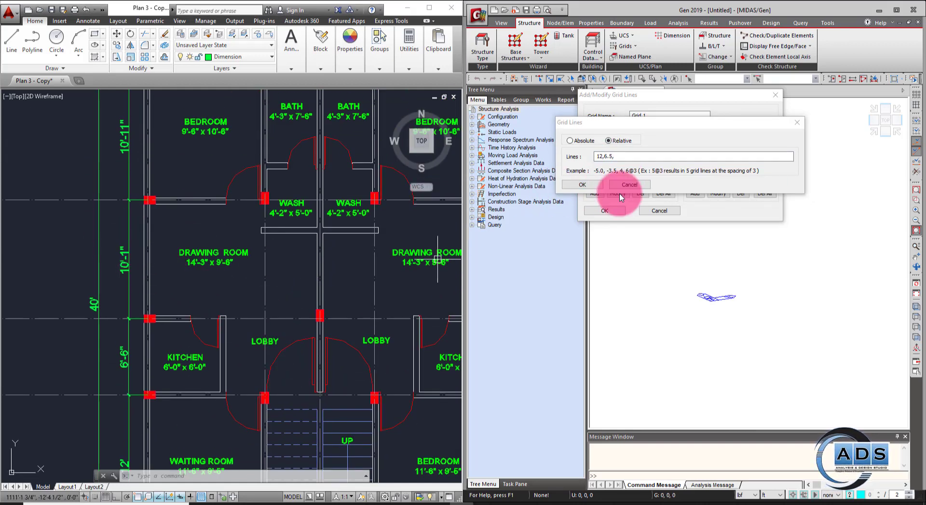
pyautogui.click(679, 159)
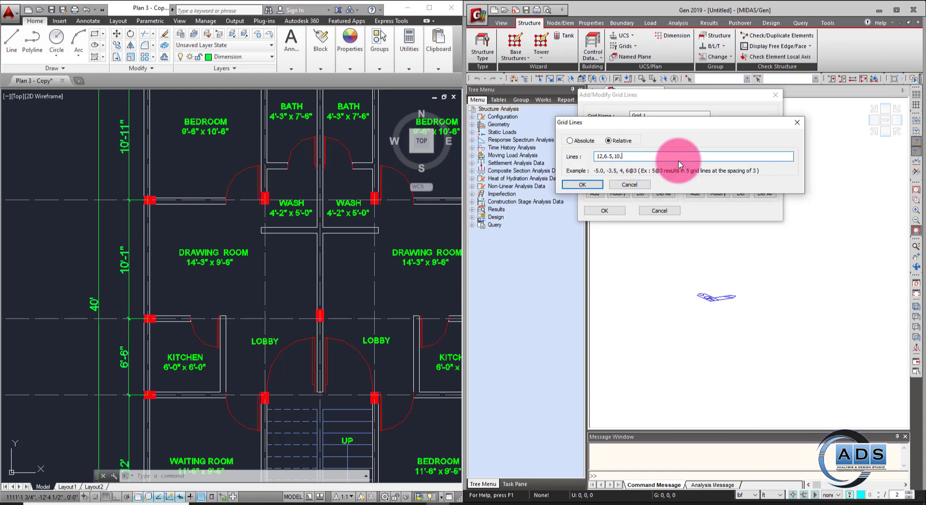
pyautogui.moveTo(128, 161); pyautogui.dragTo(181, 234, button='middle')
pyautogui.click(648, 156)
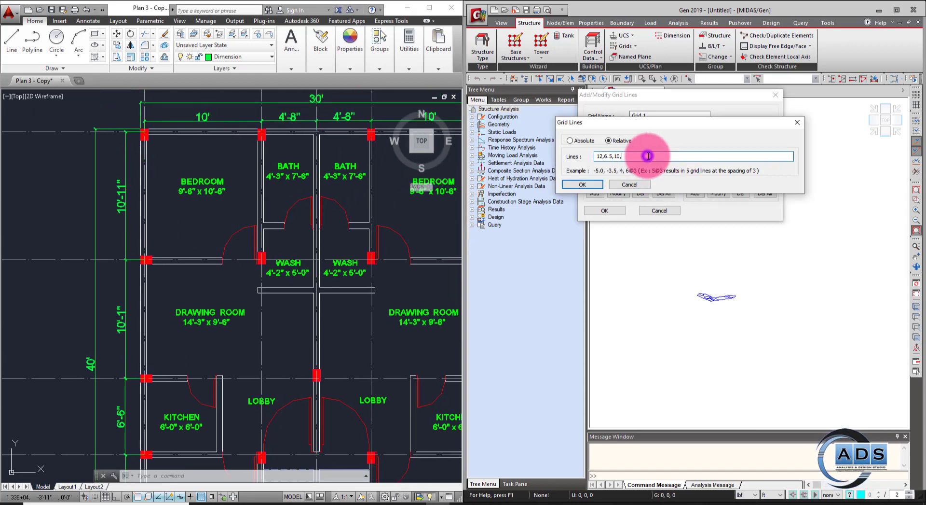
pyautogui.click(582, 184)
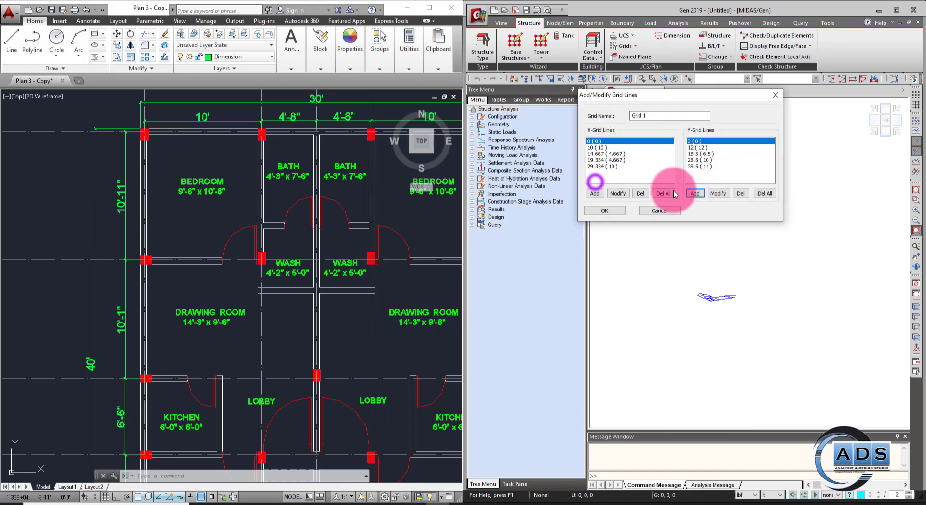
# - Apply Grid 1 to the model, show it from the top, and compare it with the whole AutoCAD floor plan
pyautogui.click(612, 212)
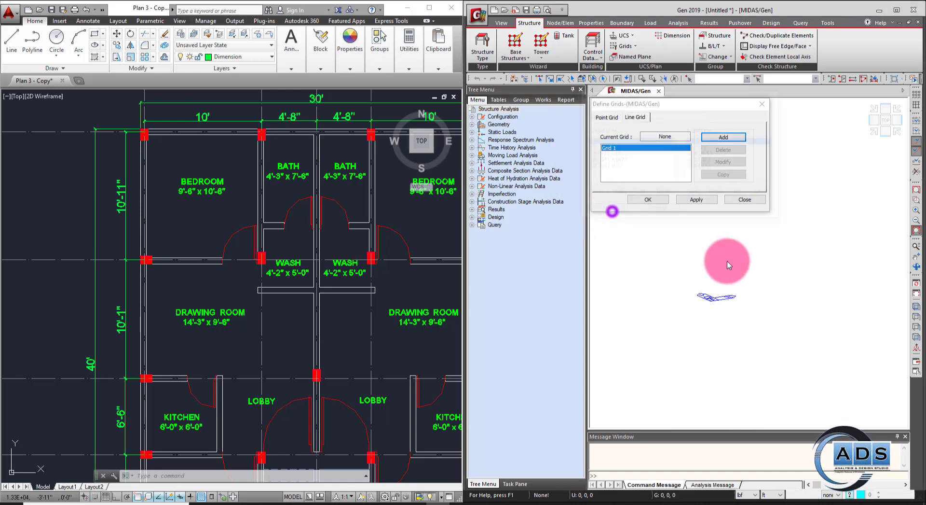
pyautogui.click(705, 200)
pyautogui.click(649, 199)
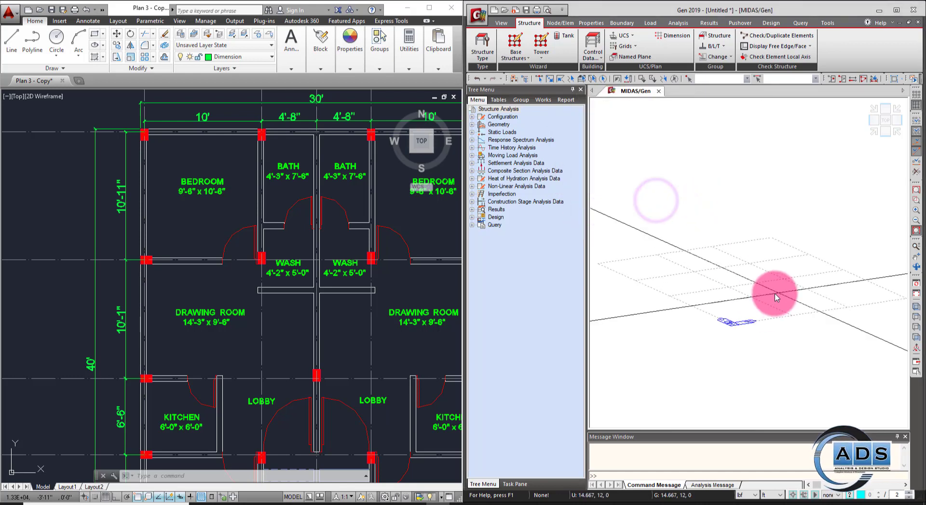
pyautogui.click(890, 124)
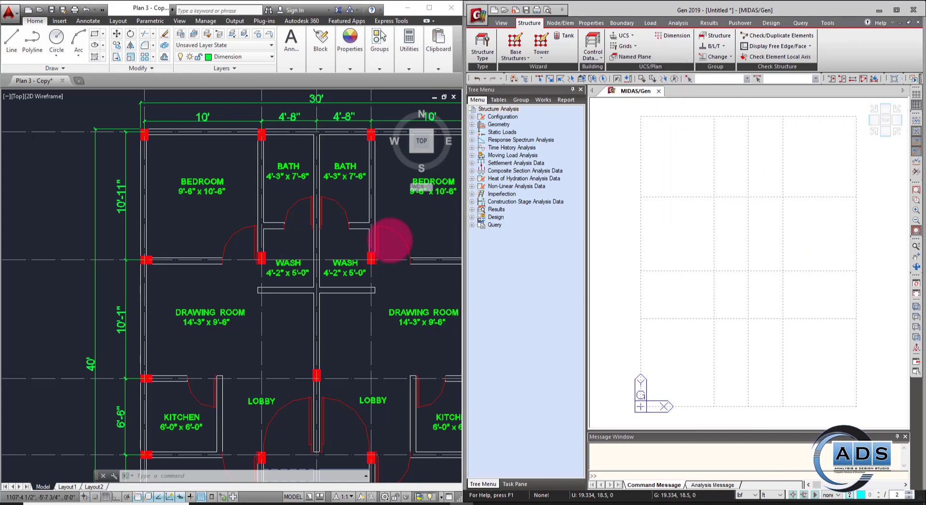
pyautogui.scroll(-3, 341, 232)
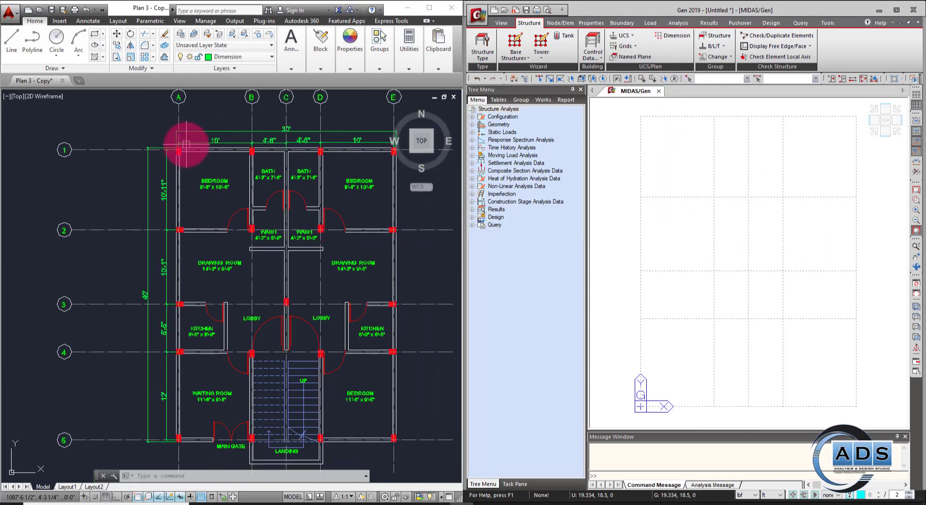
pyautogui.moveTo(372, 220); pyautogui.dragTo(364, 223, button='middle')
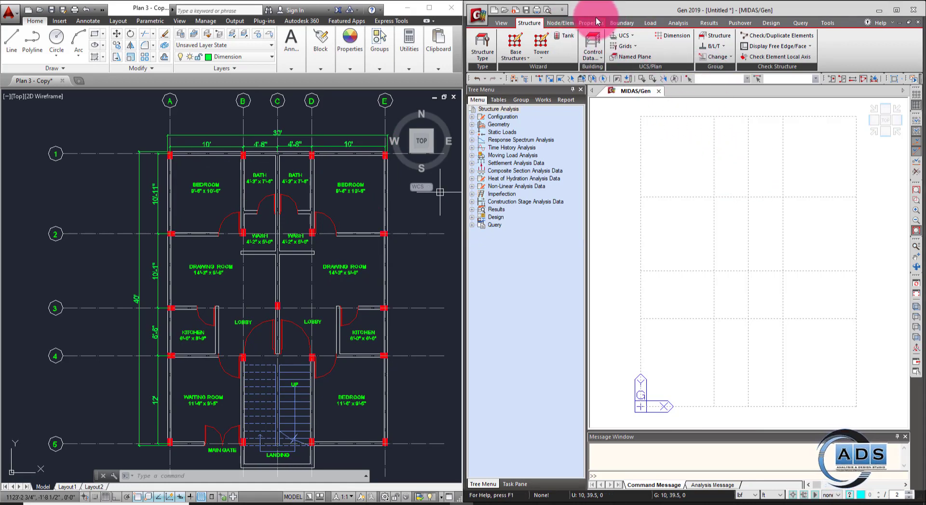
# - Create nodes along axis 1 of the line grid where it meets axes A, B, D and E
pyautogui.click(571, 24)
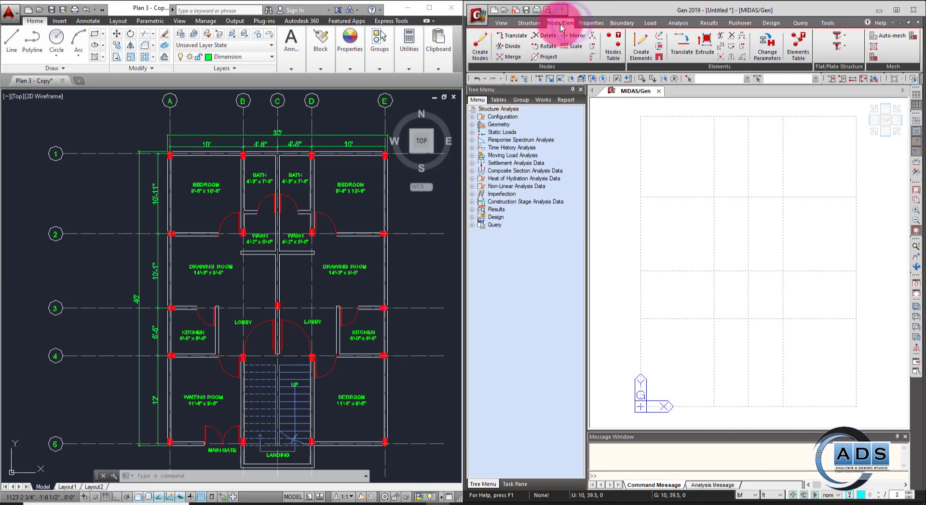
pyautogui.click(483, 49)
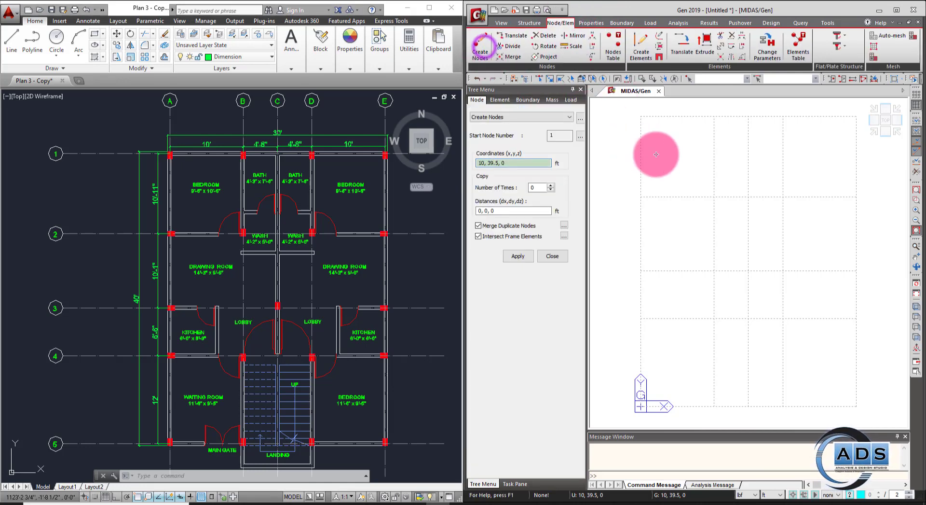
pyautogui.click(646, 122)
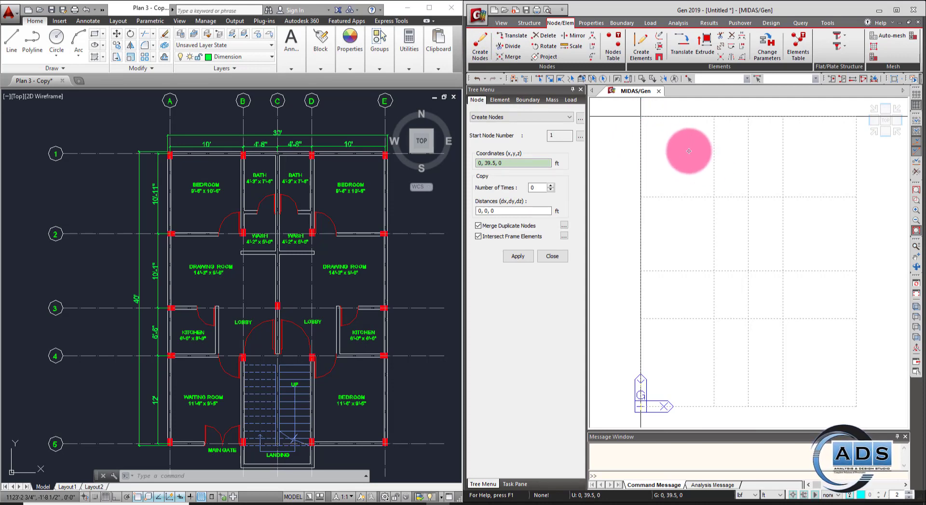
pyautogui.click(633, 119)
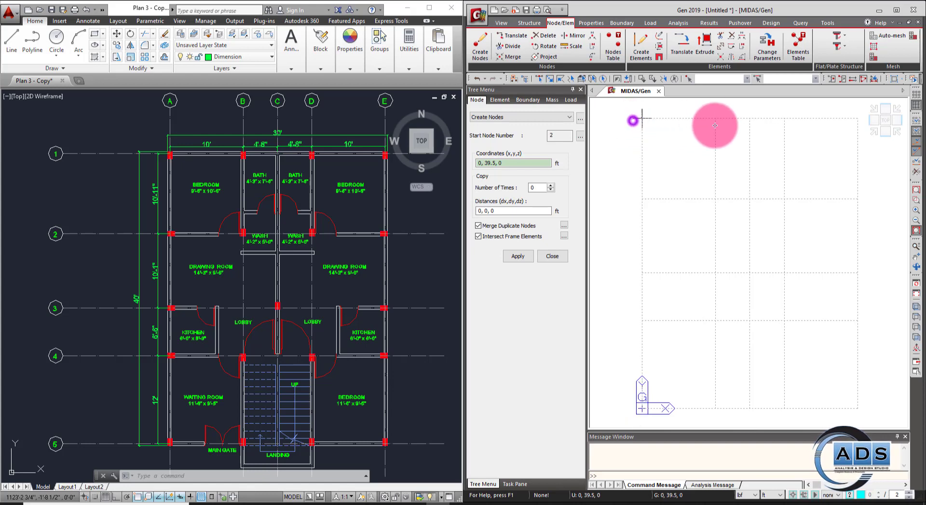
pyautogui.click(718, 118)
pyautogui.click(787, 122)
pyautogui.click(822, 121)
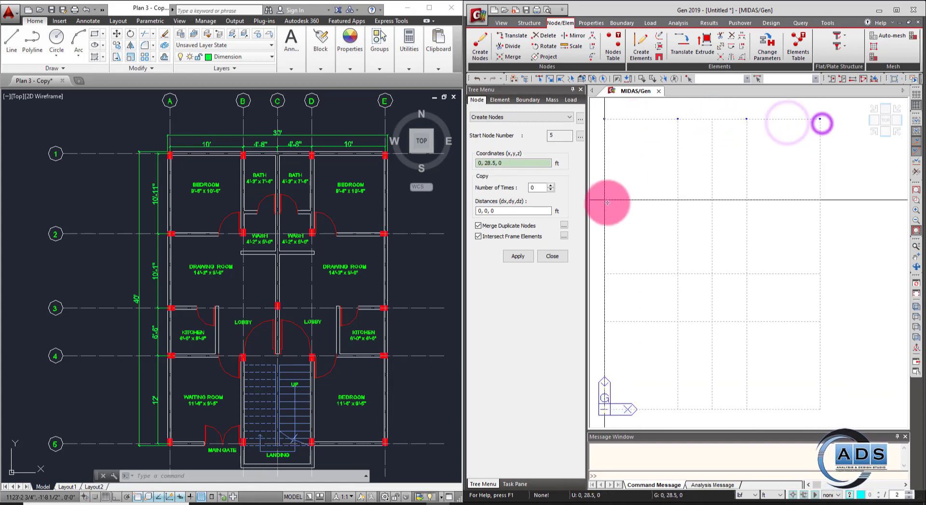
# - Create nodes on axis 2 at axes A, B, D and E, and on axis 3 at axes A, C and E
pyautogui.click(605, 200)
pyautogui.click(678, 200)
pyautogui.click(746, 200)
pyautogui.click(822, 201)
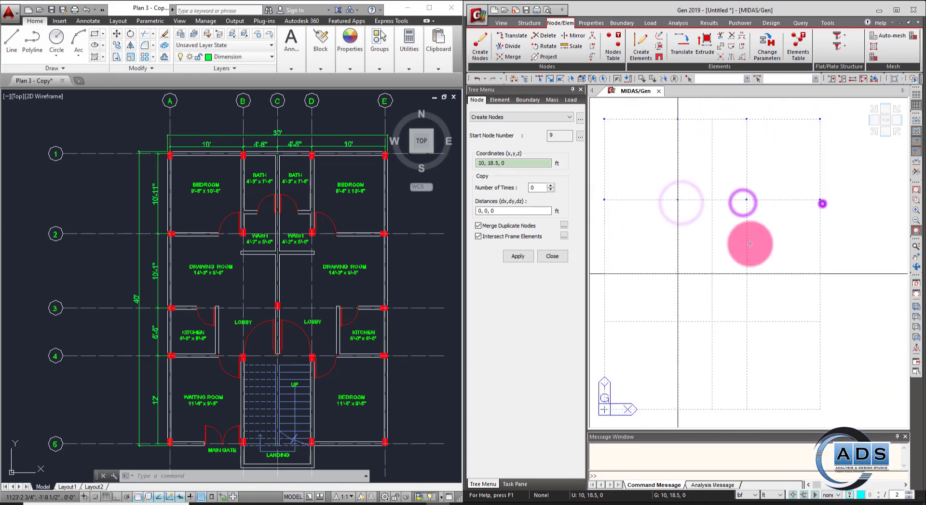
pyautogui.click(605, 273)
pyautogui.click(713, 273)
pyautogui.click(820, 273)
# - Create nodes along axis 4 at its intersections with axes A, B, D and E
pyautogui.click(605, 324)
pyautogui.click(701, 323)
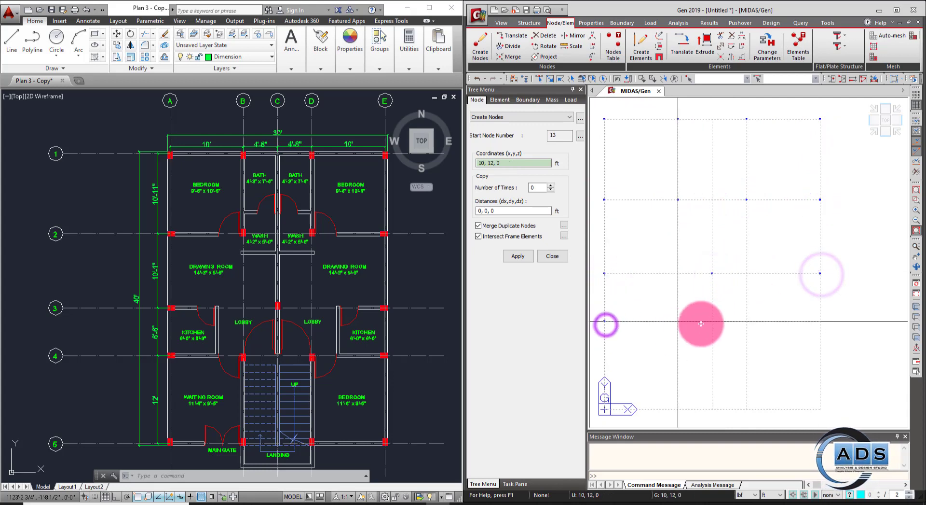
pyautogui.click(685, 324)
pyautogui.click(751, 324)
pyautogui.click(821, 324)
# - Create nodes along axis 5 at axes A, B, C, D and E, and finish node creation
pyautogui.moveTo(734, 366); pyautogui.dragTo(749, 337, button='middle')
pyautogui.click(623, 380)
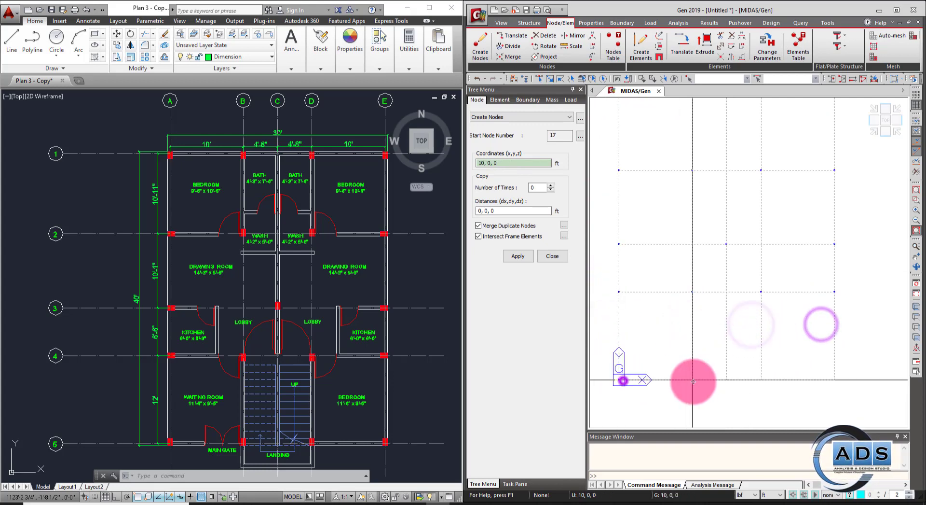
pyautogui.click(699, 381)
pyautogui.click(727, 382)
pyautogui.click(768, 383)
pyautogui.click(834, 380)
pyautogui.moveTo(801, 253); pyautogui.dragTo(800, 291, button='middle')
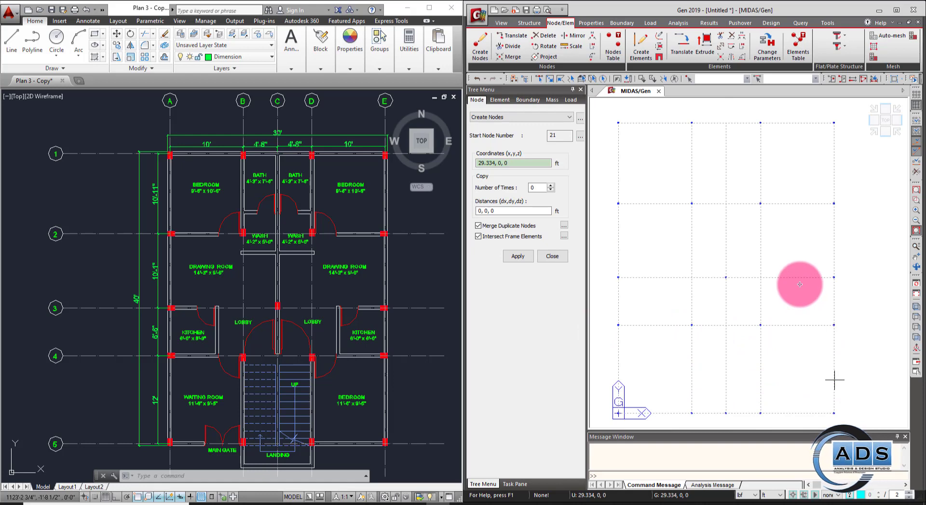
pyautogui.click(555, 257)
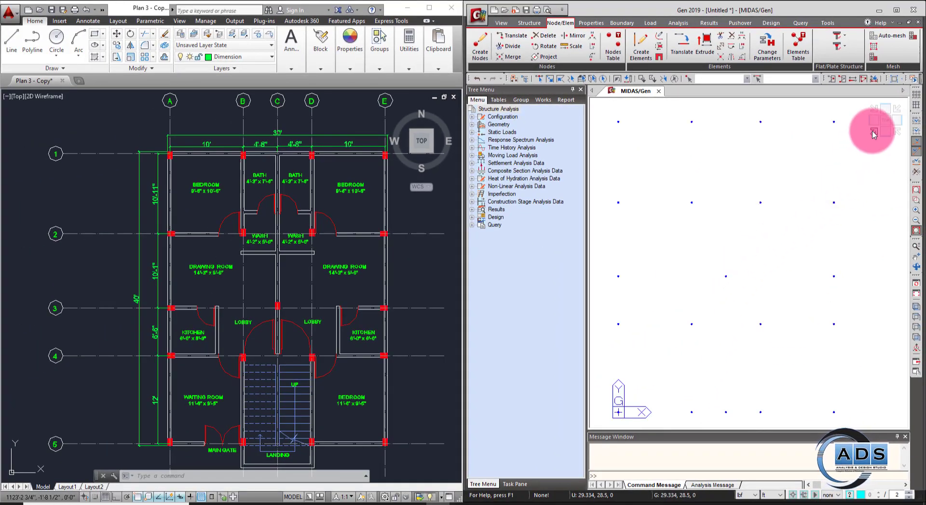
# - In an isometric view, extrude all plan nodes into line elements by 0, 0, -5 ft to form the foundation-level columns
pyautogui.click(874, 134)
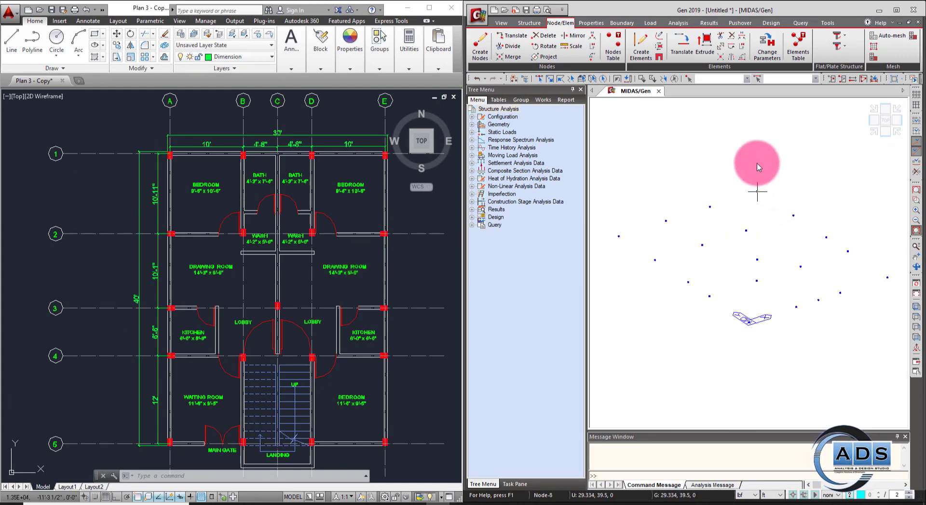
pyautogui.click(704, 43)
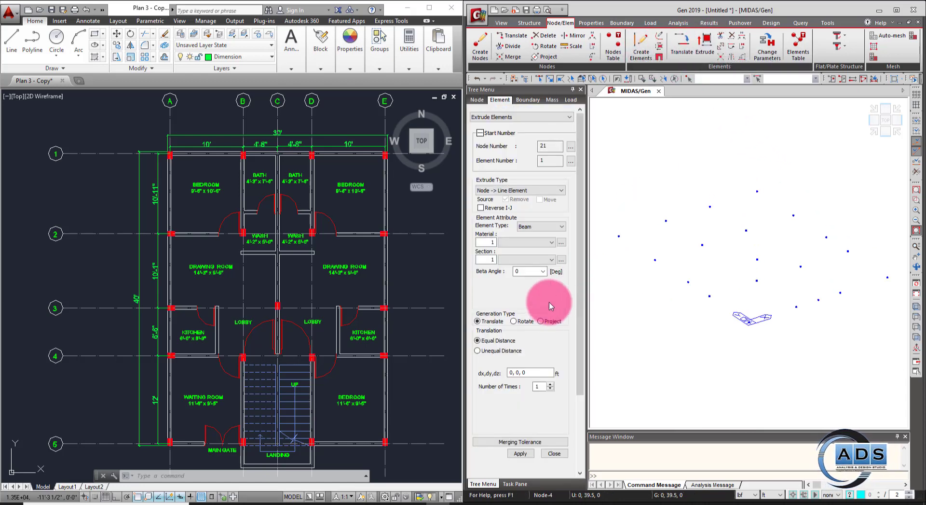
pyautogui.click(546, 373)
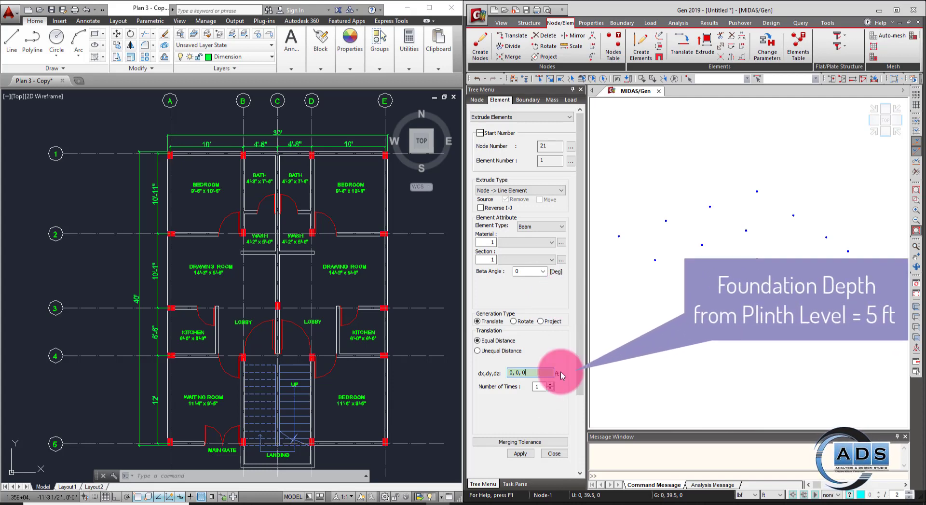
pyautogui.press('BackSpace')
pyautogui.write('-5')
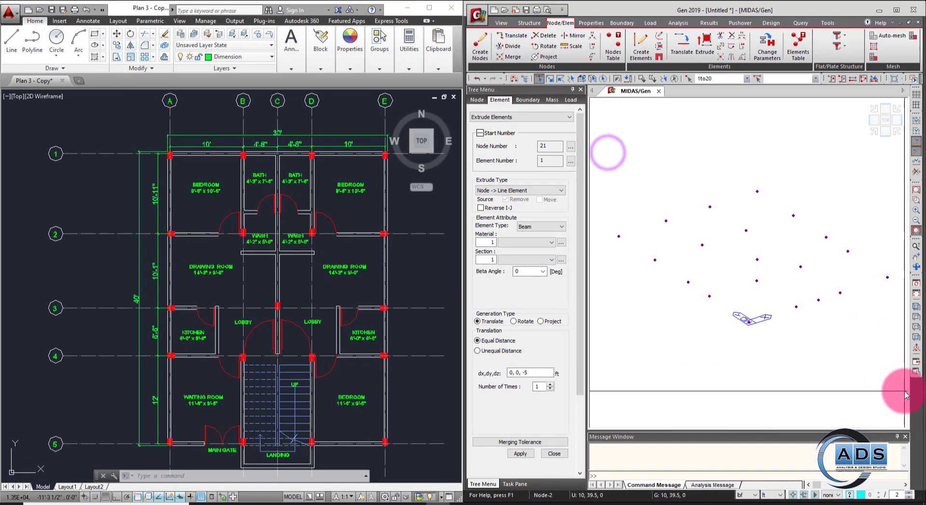
pyautogui.click(520, 453)
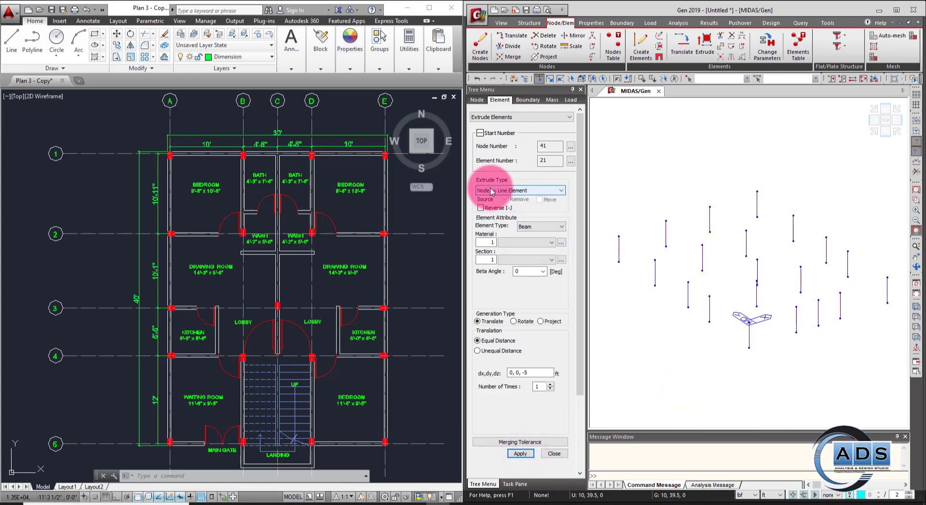
pyautogui.keyDown('ctrl'); pyautogui.moveTo(835, 353); pyautogui.dragTo(837, 362, button='middle'); pyautogui.keyUp('ctrl')
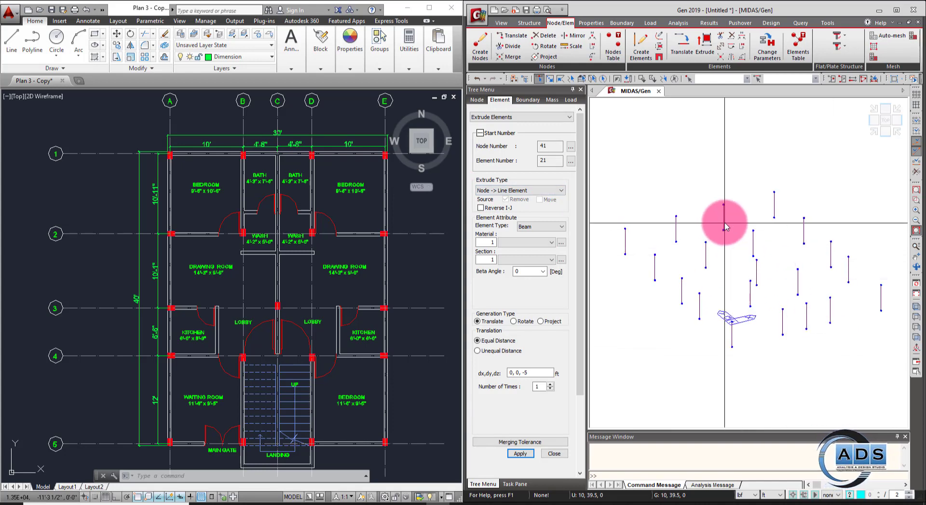
pyautogui.click(554, 454)
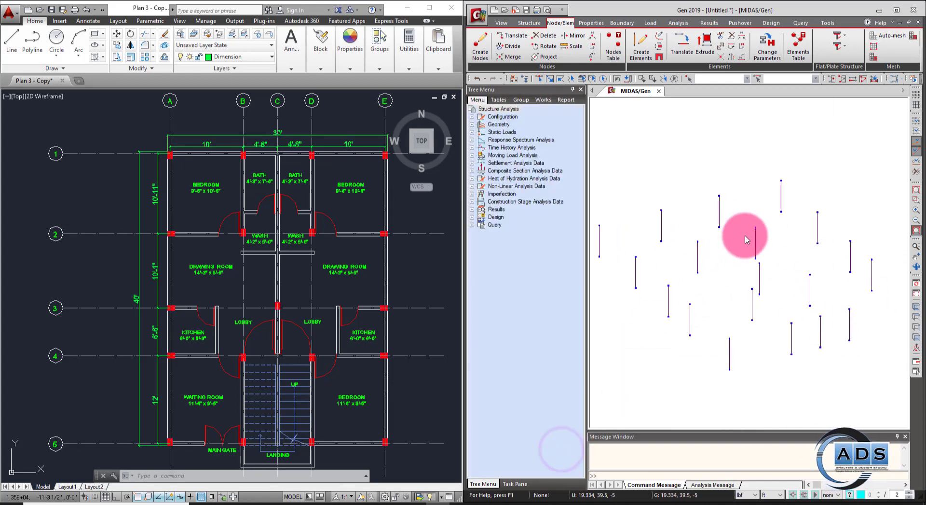
# - Create general beam elements at column-top level along axis 1 from A to E, connecting the nodes at B and D
pyautogui.keyDown('ctrl'); pyautogui.moveTo(734, 242); pyautogui.dragTo(751, 275, button='middle'); pyautogui.keyUp('ctrl')
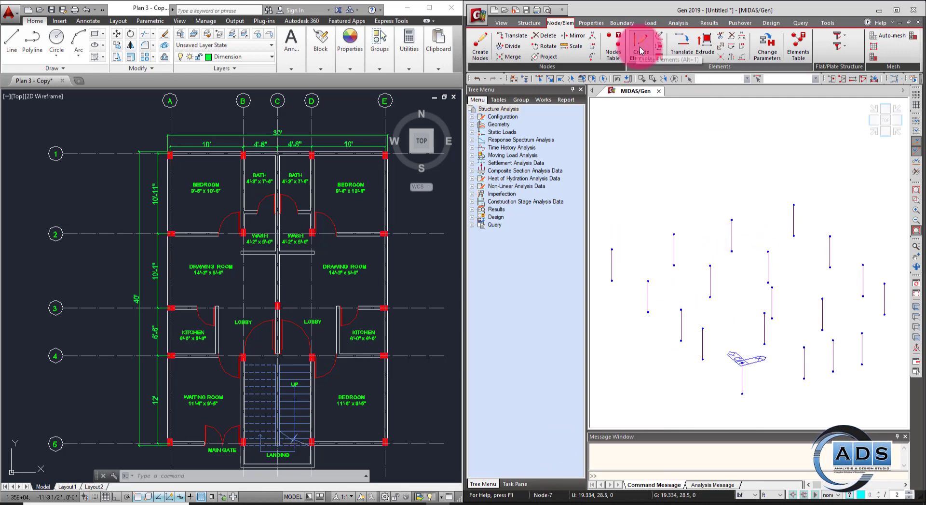
pyautogui.click(641, 50)
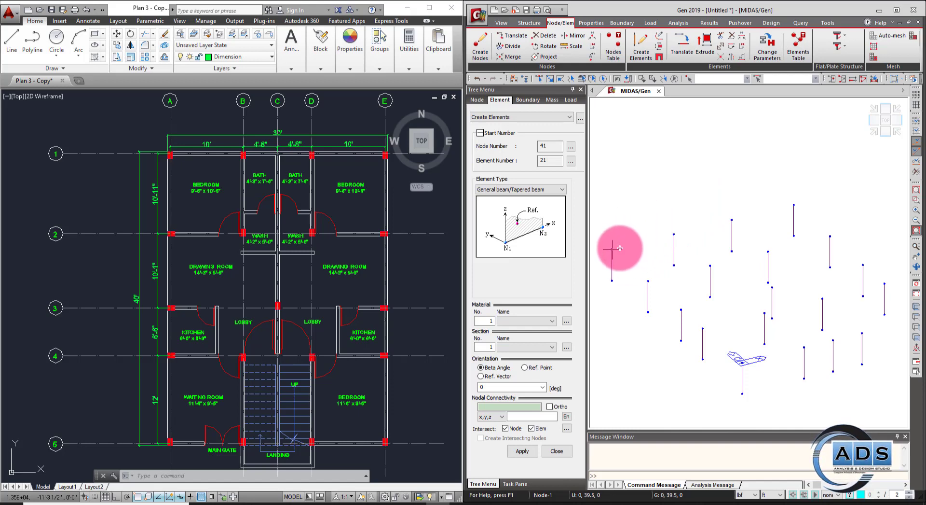
pyautogui.moveTo(620, 248)
pyautogui.mouseDown(button='middle')
pyautogui.moveTo(699, 262)
pyautogui.moveTo(615, 232)
pyautogui.mouseUp(button='middle')
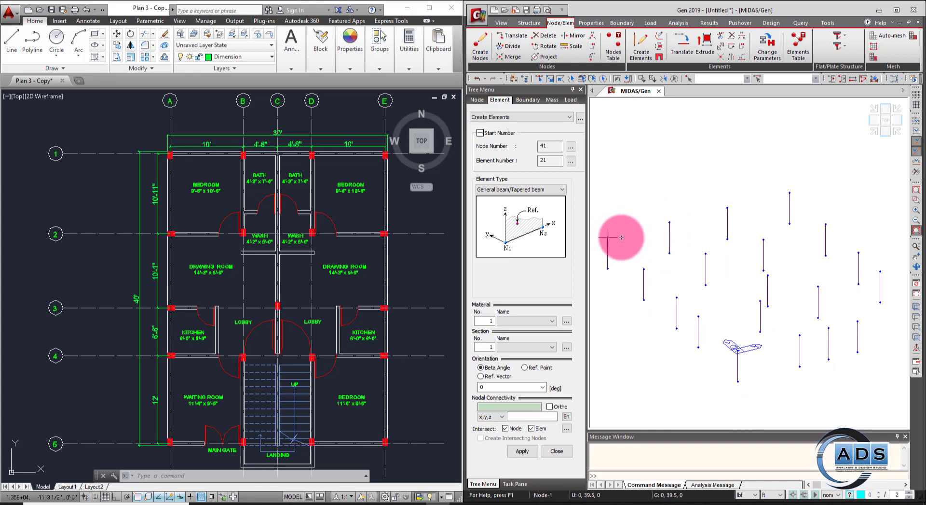
pyautogui.click(608, 237)
pyautogui.click(670, 222)
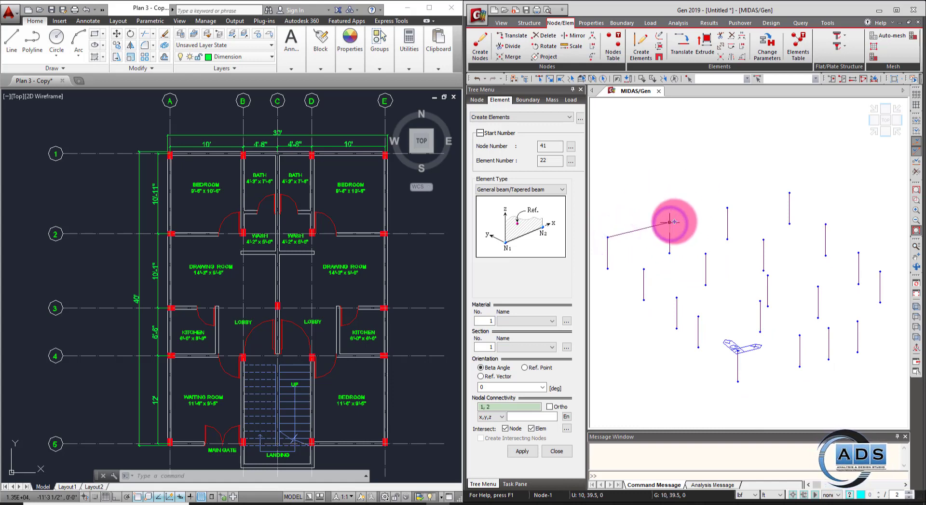
pyautogui.click(727, 208)
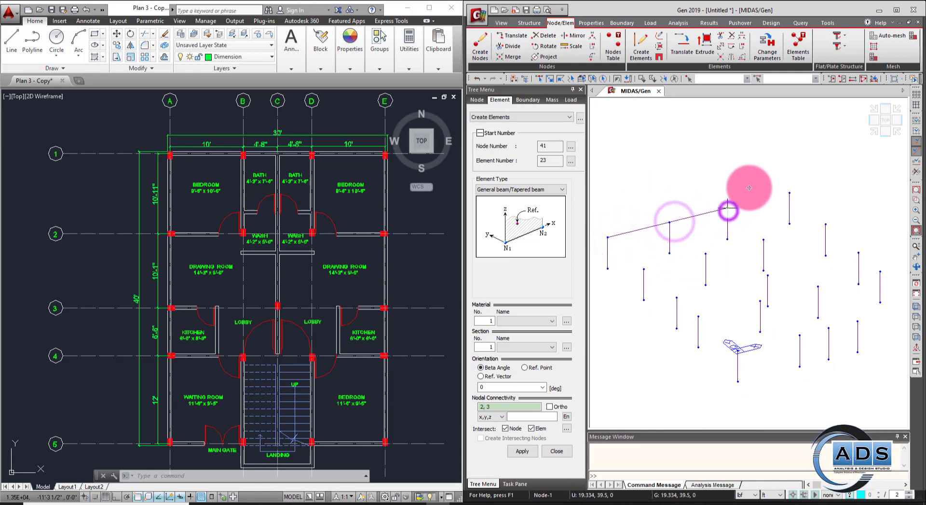
pyautogui.click(789, 194)
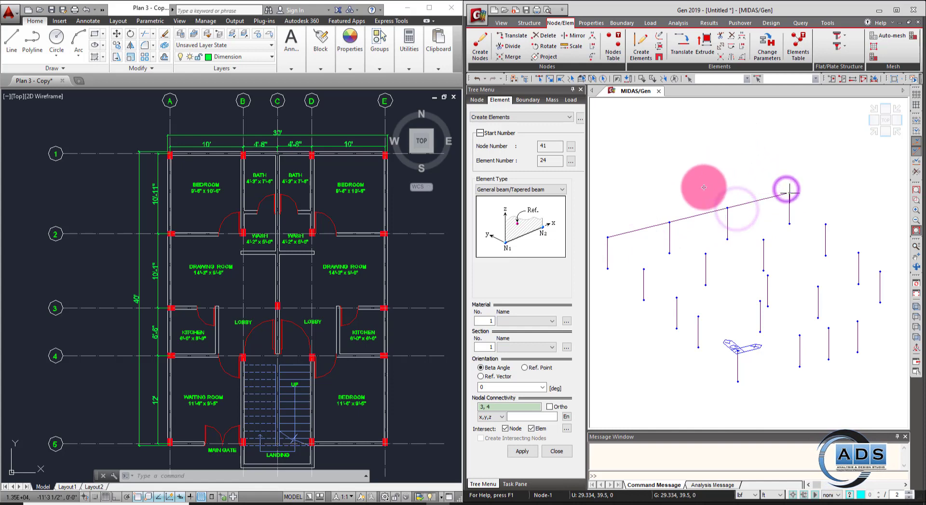
# - Create beam elements along axis A between the column tops from axis 1 through to axis 5
pyautogui.click(612, 236)
pyautogui.click(644, 269)
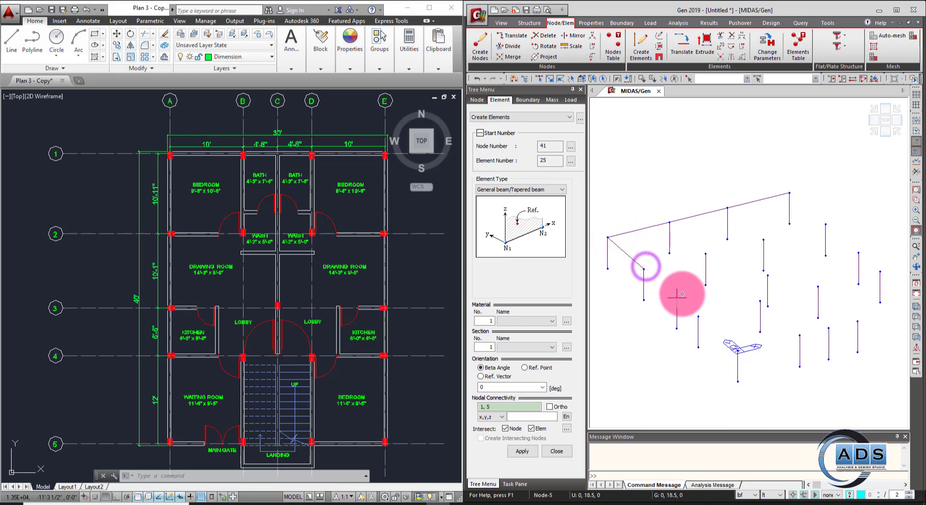
pyautogui.click(677, 298)
pyautogui.click(699, 317)
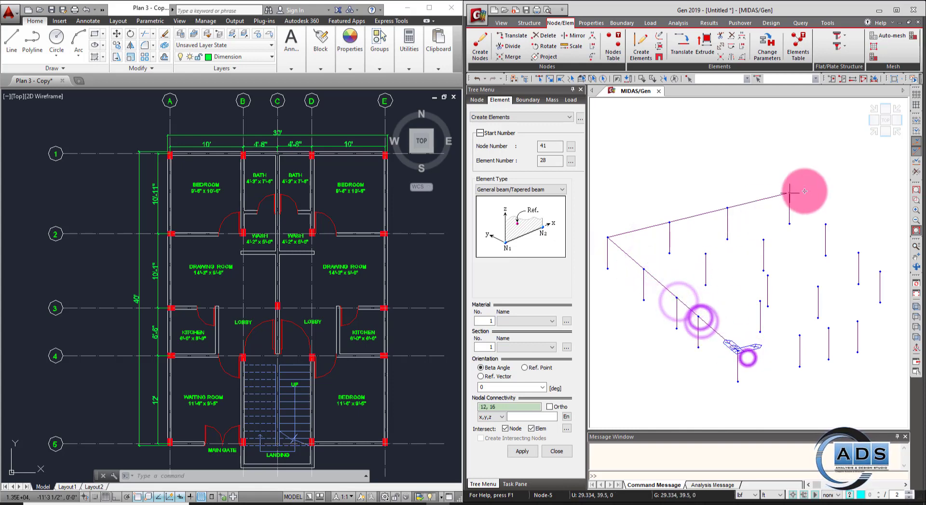
# - Create beam elements along axis E between the column tops from axis 1 through to axis 5
pyautogui.click(789, 193)
pyautogui.click(826, 224)
pyautogui.click(858, 252)
pyautogui.click(881, 272)
pyautogui.moveTo(889, 256); pyautogui.dragTo(857, 239, button='middle')
pyautogui.click(887, 288)
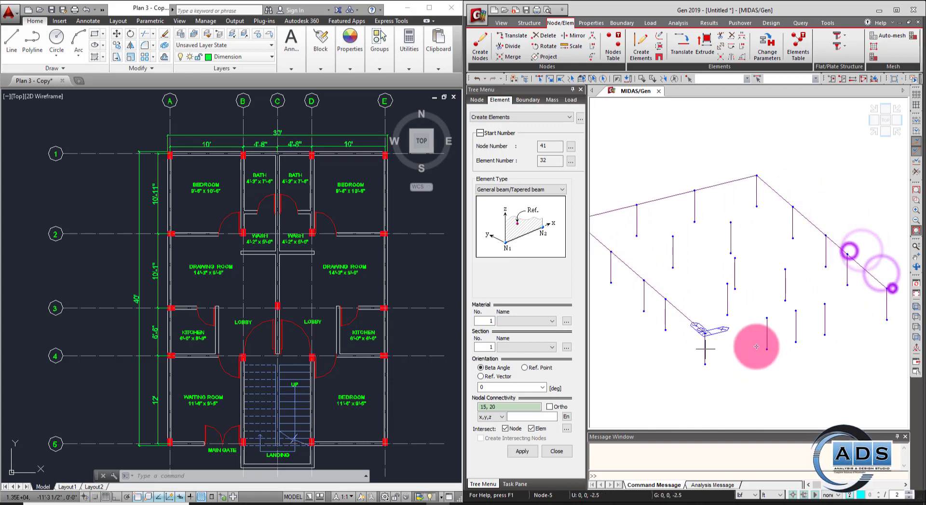
# - Create beam elements along axis 5 from A to E, connecting the nodes at B, C and D
pyautogui.click(705, 333)
pyautogui.scroll(-1, 724, 328)
pyautogui.click(782, 306)
pyautogui.click(810, 297)
pyautogui.click(834, 292)
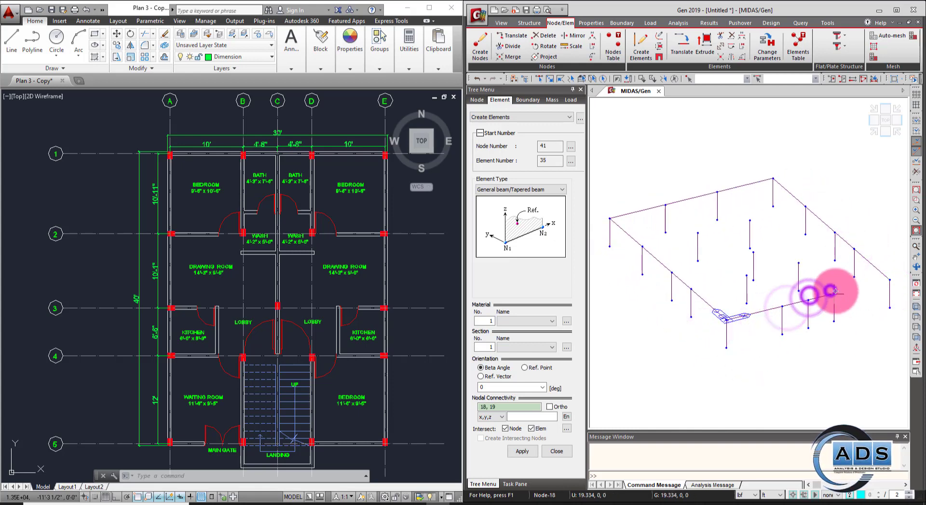
pyautogui.click(890, 279)
# - Add beams on axes B and D between axes 1 and 2, and along axis 2 from A to E
pyautogui.click(666, 205)
pyautogui.click(699, 232)
pyautogui.click(723, 199)
pyautogui.click(647, 245)
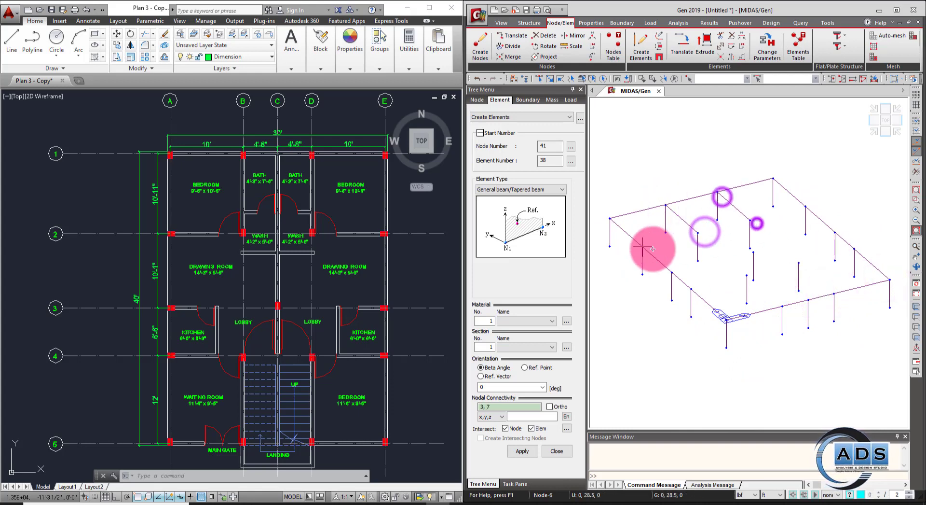
pyautogui.click(699, 229)
pyautogui.click(751, 223)
pyautogui.click(800, 208)
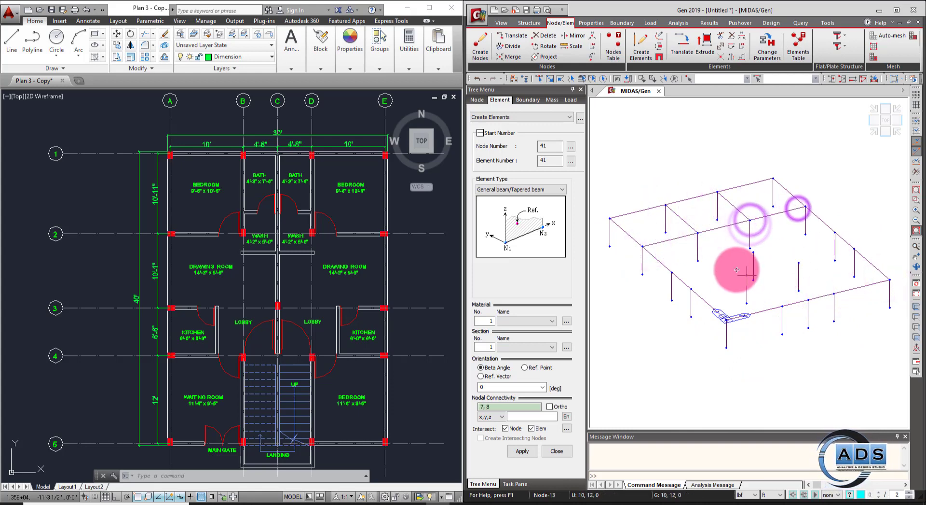
# - Add beams from A to E along axis 3 through the column at C, and along axis 4 through B and D
pyautogui.click(754, 253)
pyautogui.keyDown('ctrl'); pyautogui.moveTo(754, 255); pyautogui.dragTo(703, 259, button='middle'); pyautogui.keyUp('ctrl')
pyautogui.click(827, 231)
pyautogui.keyDown('ctrl'); pyautogui.moveTo(826, 232); pyautogui.dragTo(716, 296, button='middle'); pyautogui.keyUp('ctrl')
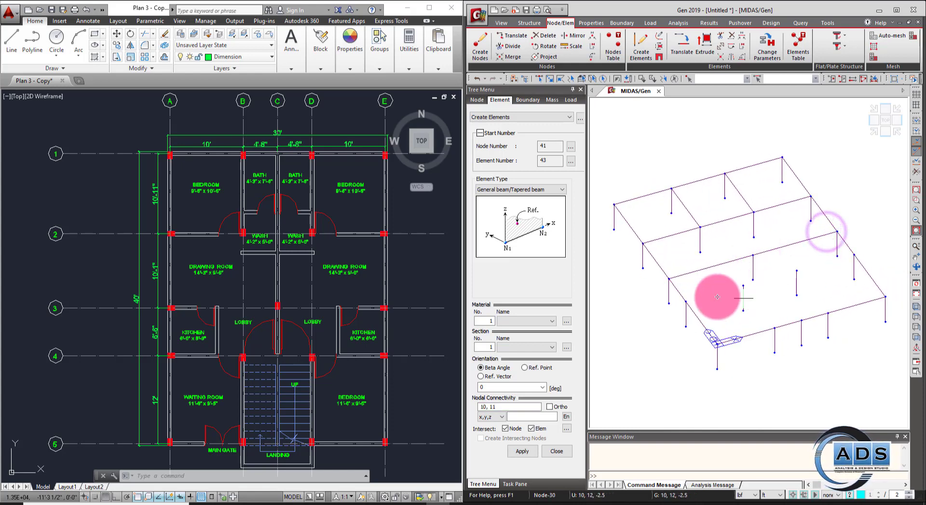
pyautogui.click(689, 304)
pyautogui.click(738, 287)
pyautogui.click(783, 274)
# - Add beams on axes B and D between axes 4 and 5, and finish element creation
pyautogui.moveTo(821, 295)
pyautogui.keyDown('ctrl'); pyautogui.mouseDown(button='middle')
pyautogui.moveTo(786, 304)
pyautogui.moveTo(827, 311)
pyautogui.moveTo(799, 295)
pyautogui.moveTo(810, 292)
pyautogui.moveTo(813, 308)
pyautogui.moveTo(830, 313)
pyautogui.moveTo(823, 290)
pyautogui.mouseUp(button='middle'); pyautogui.keyUp('ctrl')
pyautogui.click(737, 285)
pyautogui.click(767, 320)
pyautogui.click(822, 313)
pyautogui.click(556, 451)
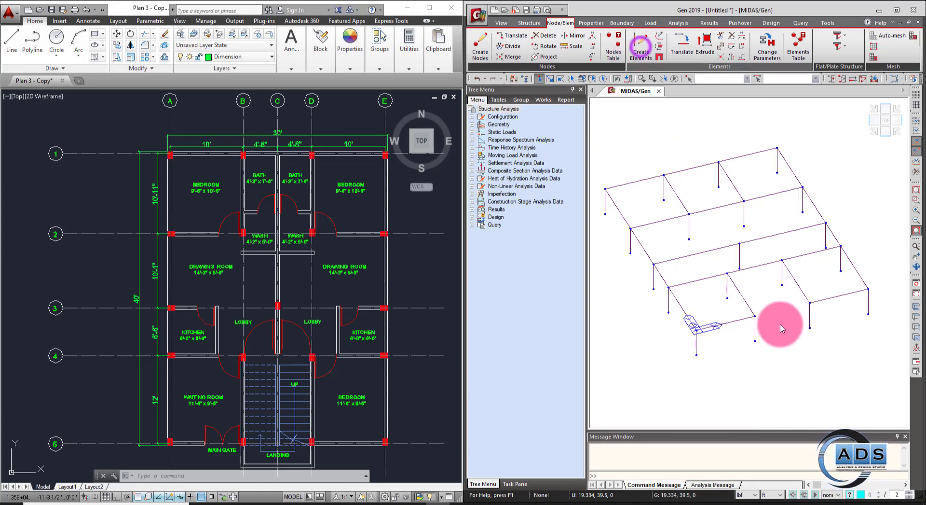
# - Create a single beam on axis 5 directly between the column tops at axes B and D
pyautogui.click(805, 304)
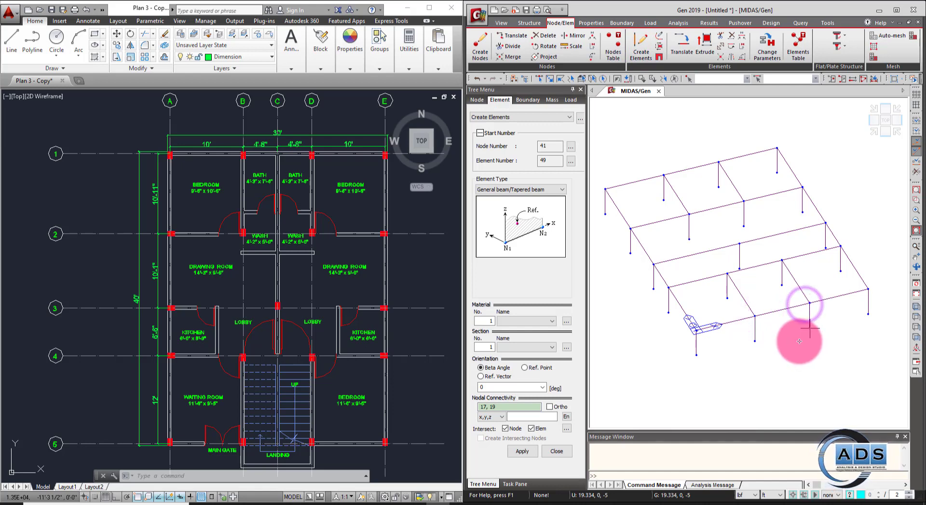
pyautogui.keyDown('ctrl'); pyautogui.moveTo(800, 341); pyautogui.dragTo(777, 297, button='middle'); pyautogui.keyUp('ctrl')
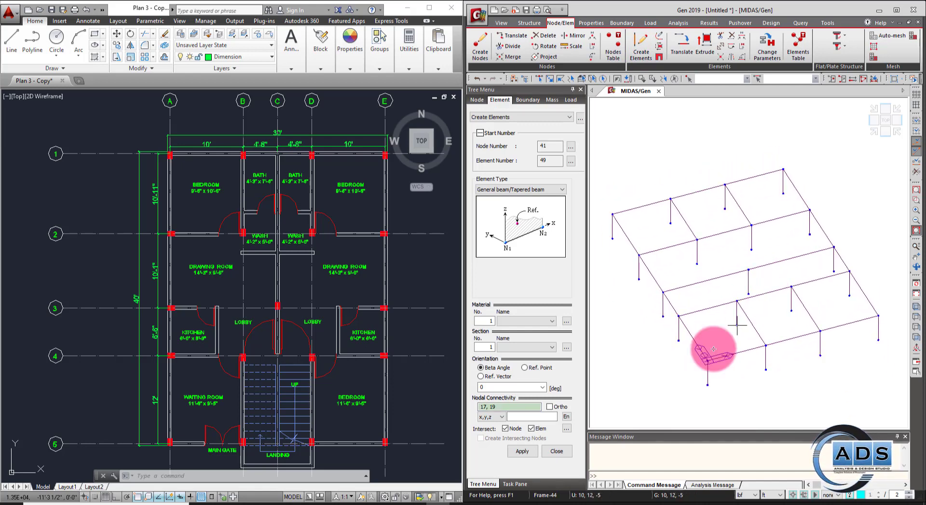
pyautogui.click(565, 450)
# - Examine the axis 3 beam between axes C and E up close
pyautogui.moveTo(747, 311); pyautogui.dragTo(746, 311, button='middle')
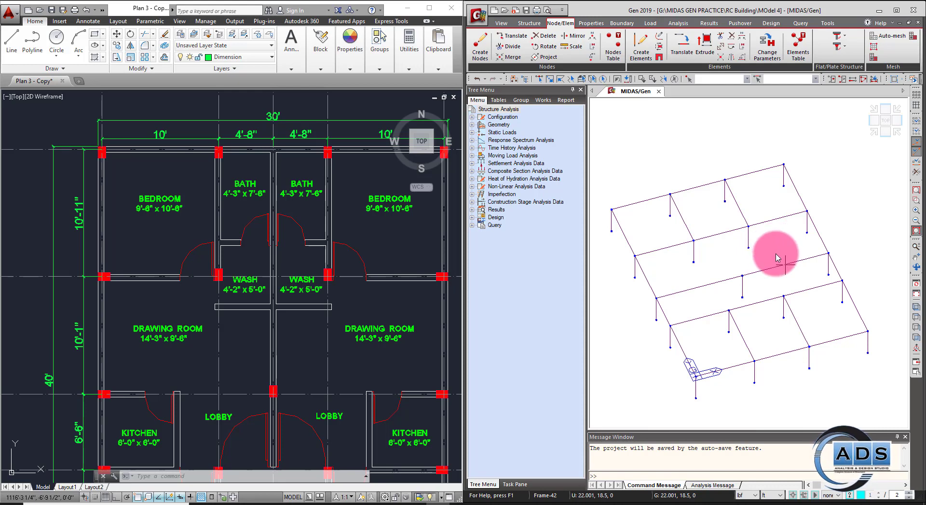
pyautogui.keyDown('ctrl'); pyautogui.moveTo(775, 254); pyautogui.dragTo(803, 250, button='middle'); pyautogui.keyUp('ctrl')
pyautogui.scroll(3, 798, 260)
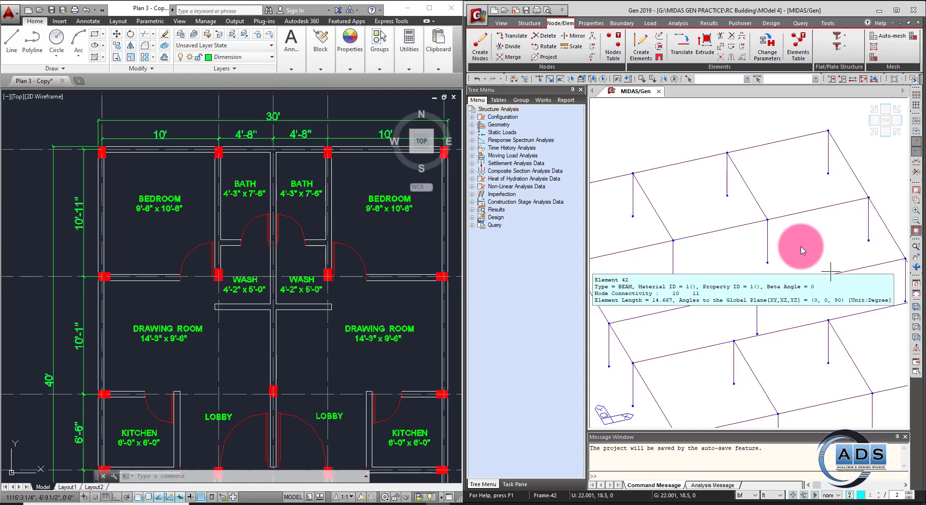
# - With Ortho on, create beams along axis C from the axis 3 column top to axis 4 and on to axis 5
pyautogui.moveTo(805, 249); pyautogui.dragTo(811, 213, button='middle')
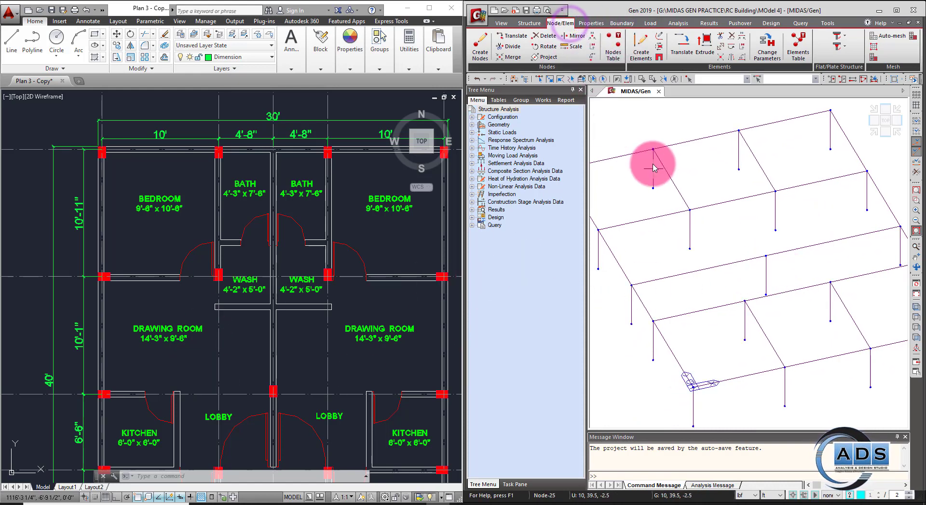
pyautogui.click(645, 47)
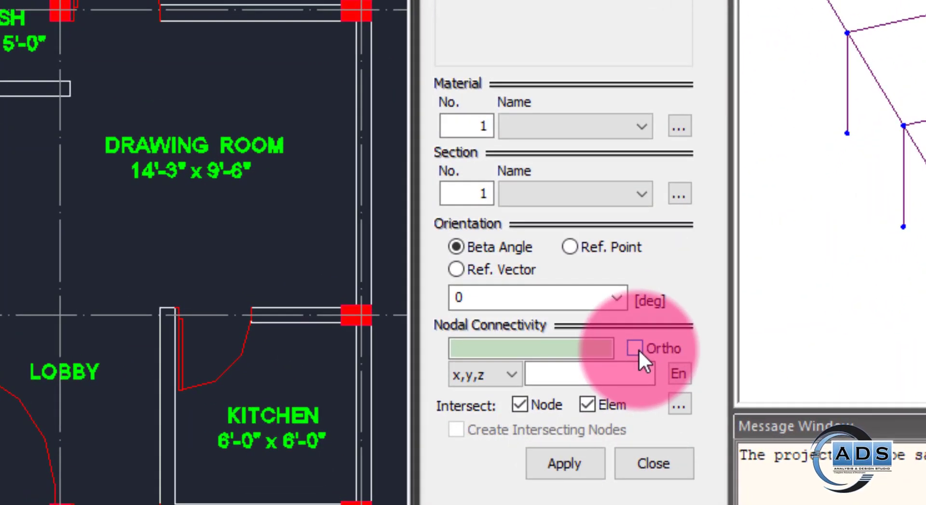
pyautogui.click(635, 348)
pyautogui.click(586, 351)
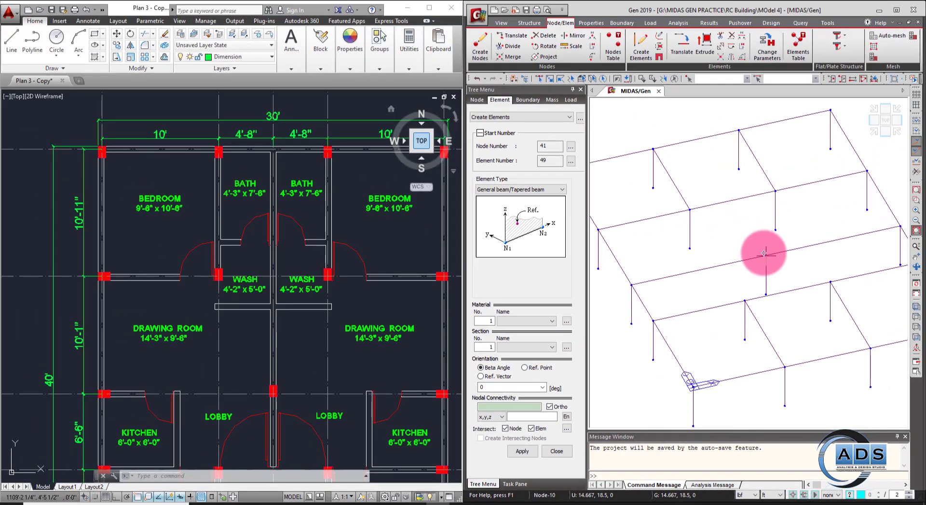
pyautogui.click(766, 253)
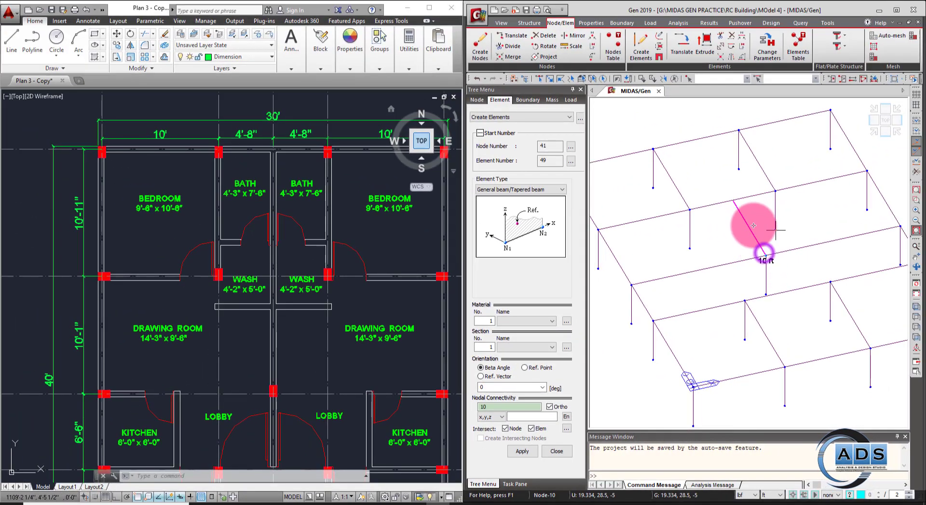
pyautogui.click(733, 199)
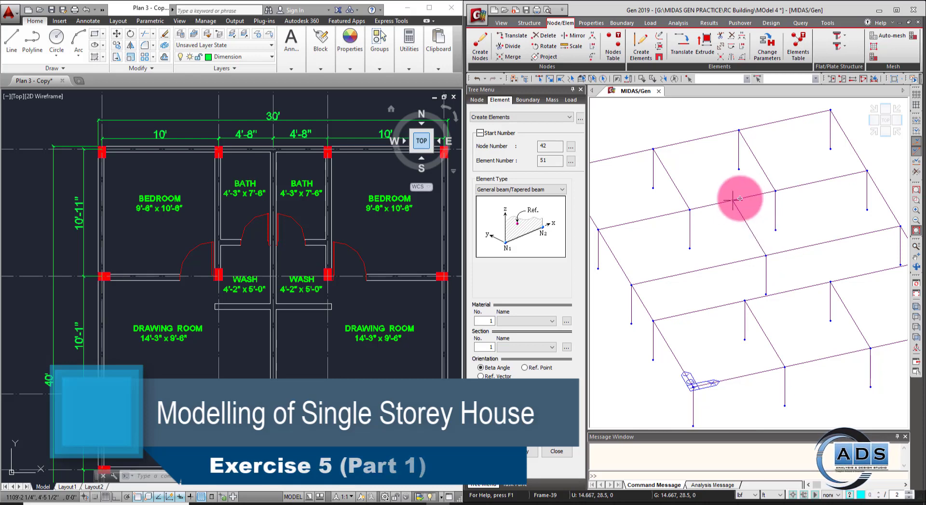
pyautogui.click(712, 147)
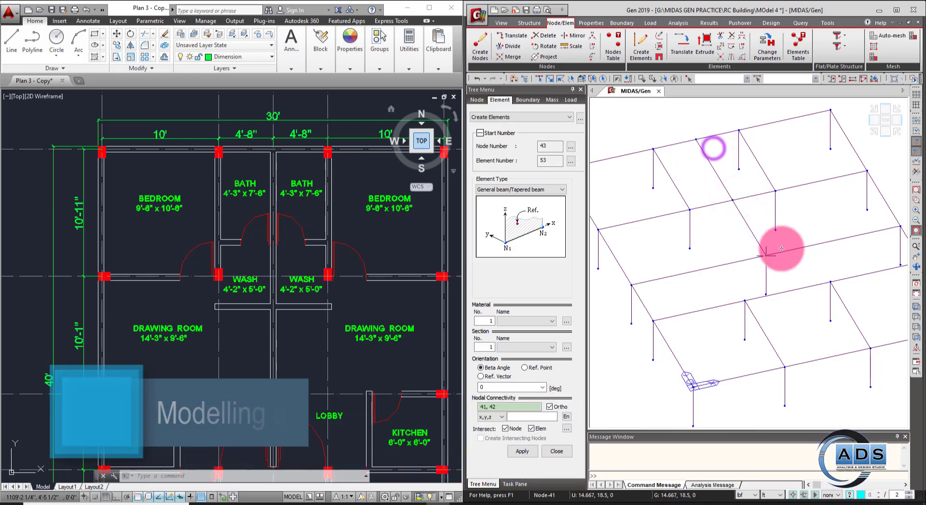
# - Extend the axis C beam line from the axis 3 column to the beam on axis 2
pyautogui.moveTo(796, 262); pyautogui.dragTo(778, 194, button='middle')
pyautogui.moveTo(355, 315); pyautogui.dragTo(354, 207, button='middle')
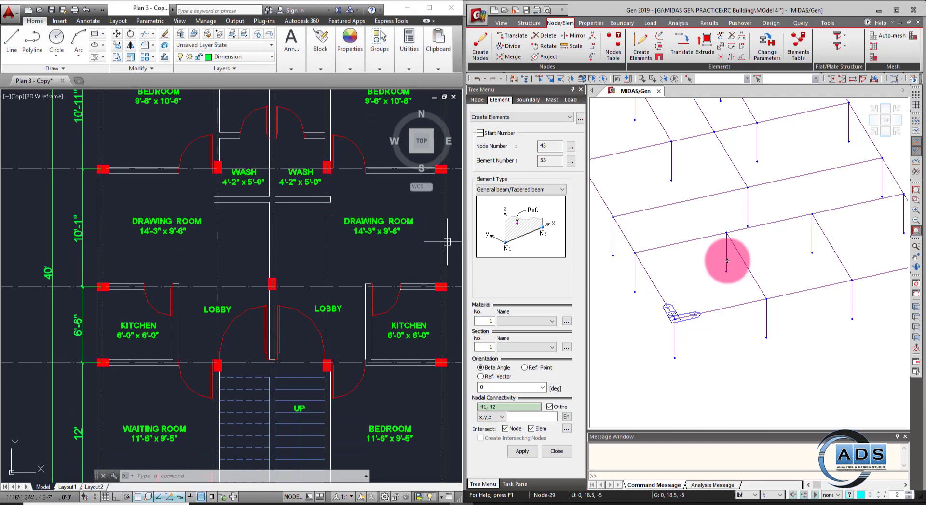
pyautogui.click(771, 207)
pyautogui.moveTo(809, 292); pyautogui.dragTo(827, 346, button='middle')
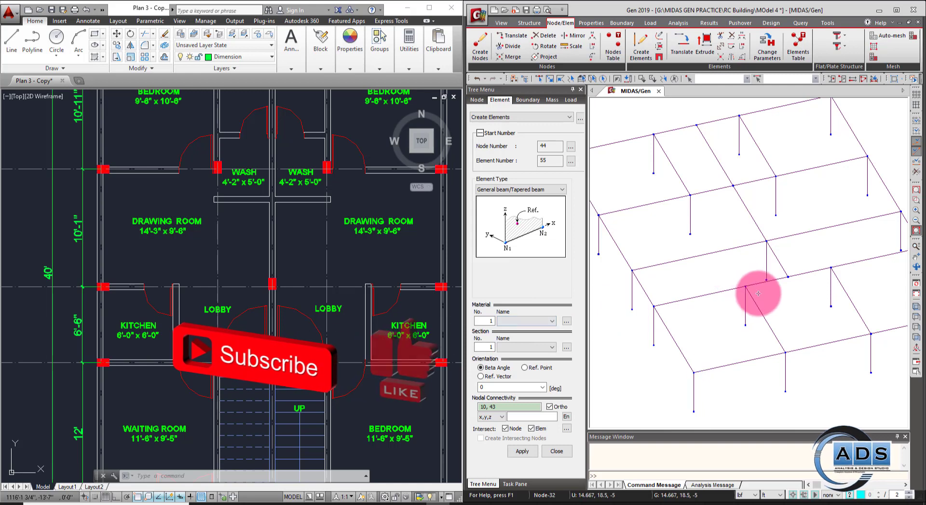
pyautogui.scroll(-2, 755, 295)
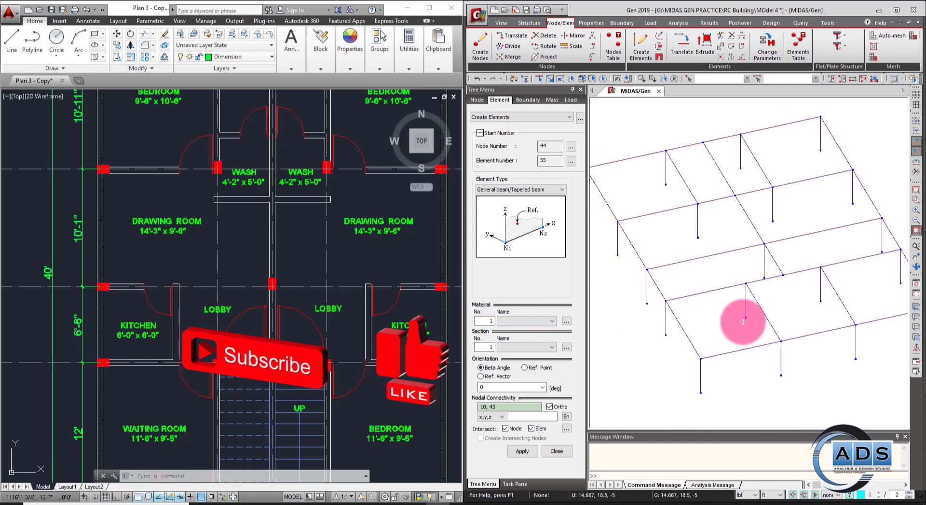
# - In the AutoCAD plan, highlight the central partition walls below the wash rooms to examine their layout, and clear the selection
pyautogui.scroll(2, 299, 216)
pyautogui.click(313, 208)
pyautogui.click(200, 184)
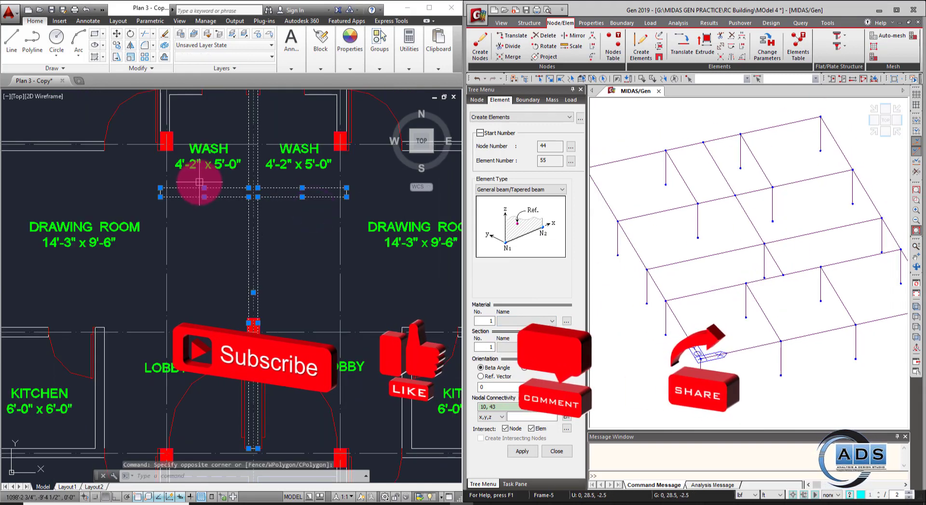
pyautogui.press('Escape')
pyautogui.press('Escape')
pyautogui.moveTo(766, 213); pyautogui.dragTo(823, 260, button='middle')
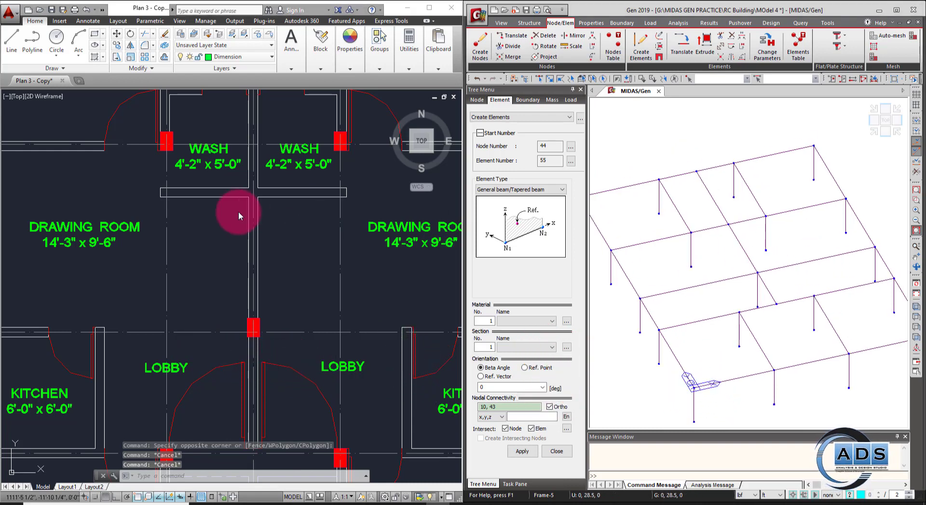
pyautogui.moveTo(300, 245); pyautogui.dragTo(309, 264, button='middle')
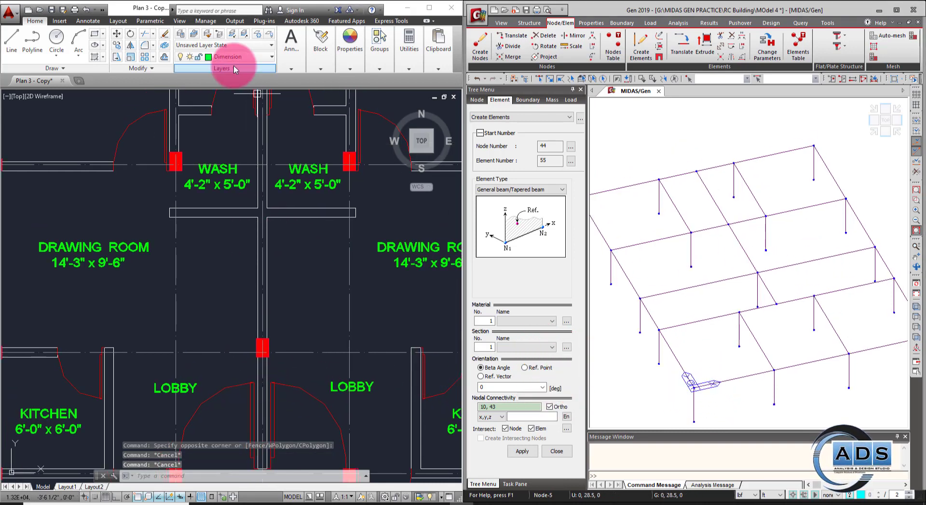
# - Add a vertical linear dimension from the axis 4 column at B to the end of the wash-room partition wall
pyautogui.click(292, 41)
pyautogui.click(317, 96)
pyautogui.press('Escape')
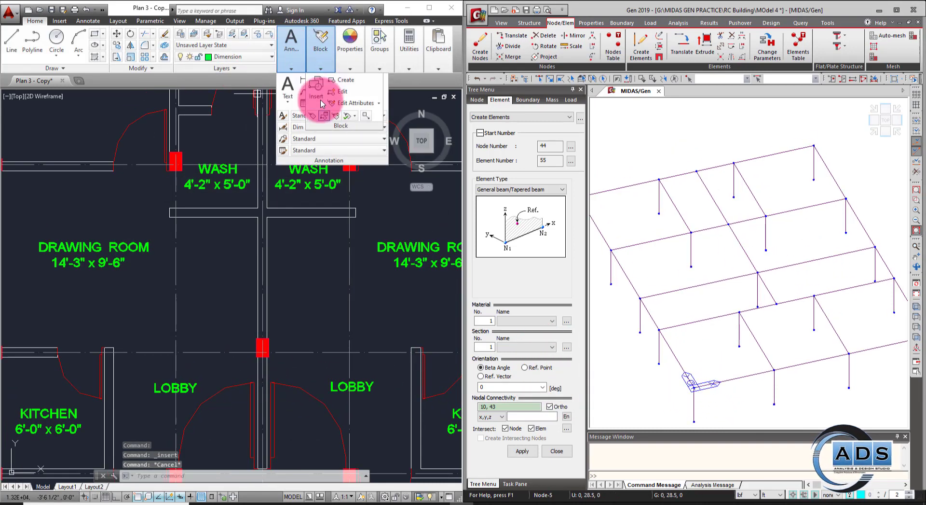
pyautogui.click(312, 80)
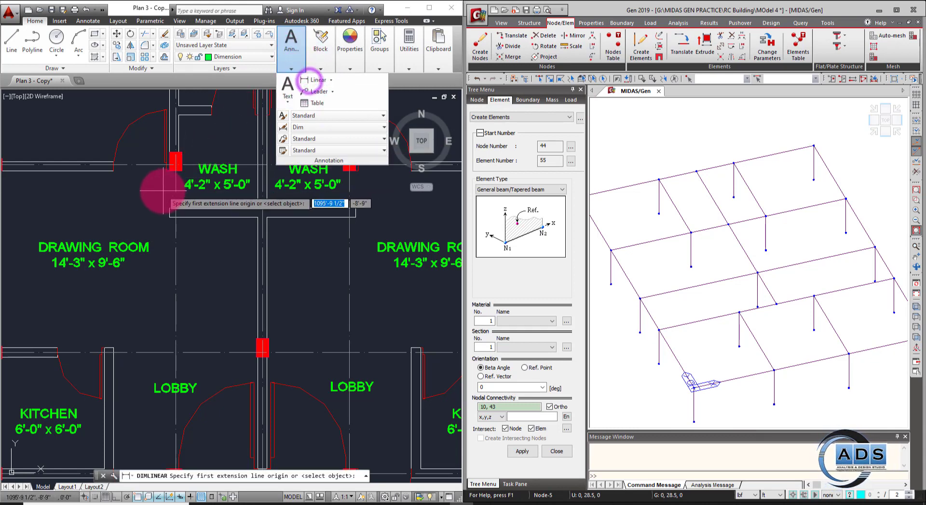
pyautogui.click(175, 164)
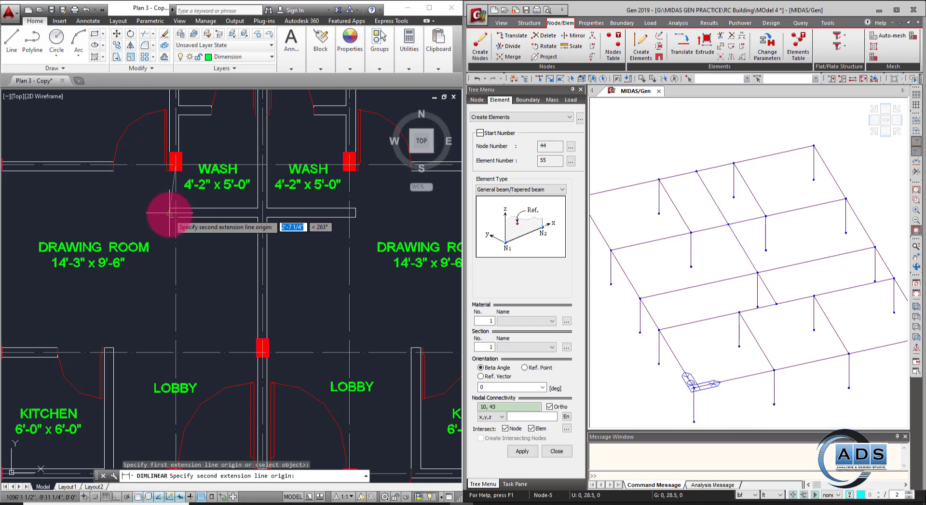
pyautogui.click(170, 212)
pyautogui.click(136, 202)
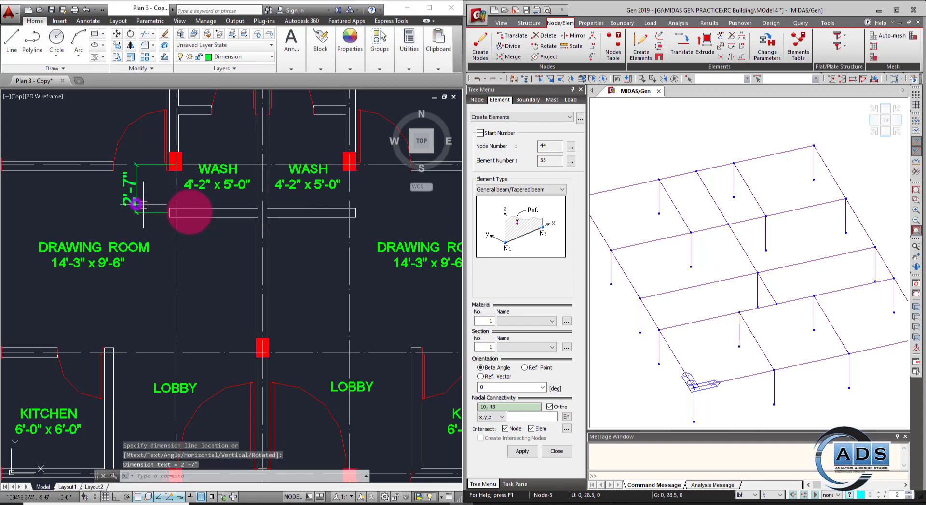
# - Convert 7 inches to feet in Calculator by dividing 7 by 12, and put the calculator away
pyautogui.click(535, 504)
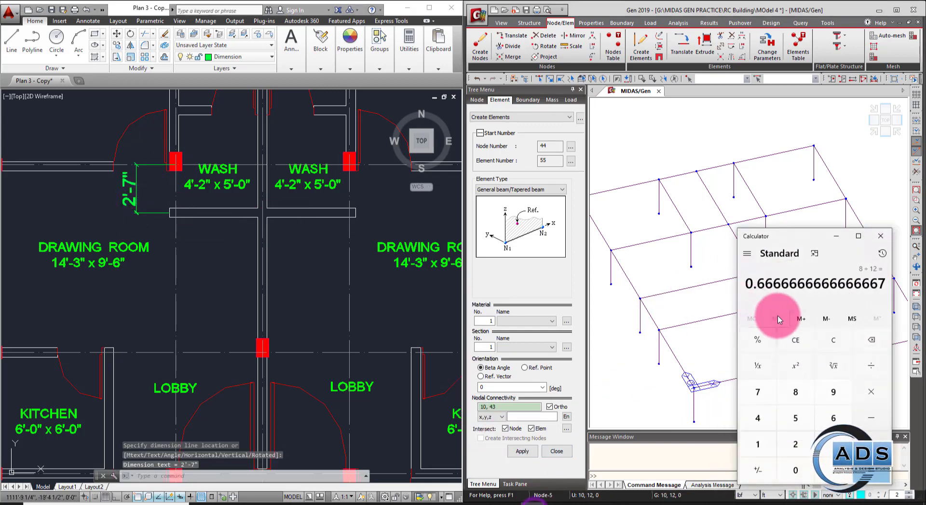
pyautogui.click(822, 331)
pyautogui.write('7/12')
pyautogui.press('Return')
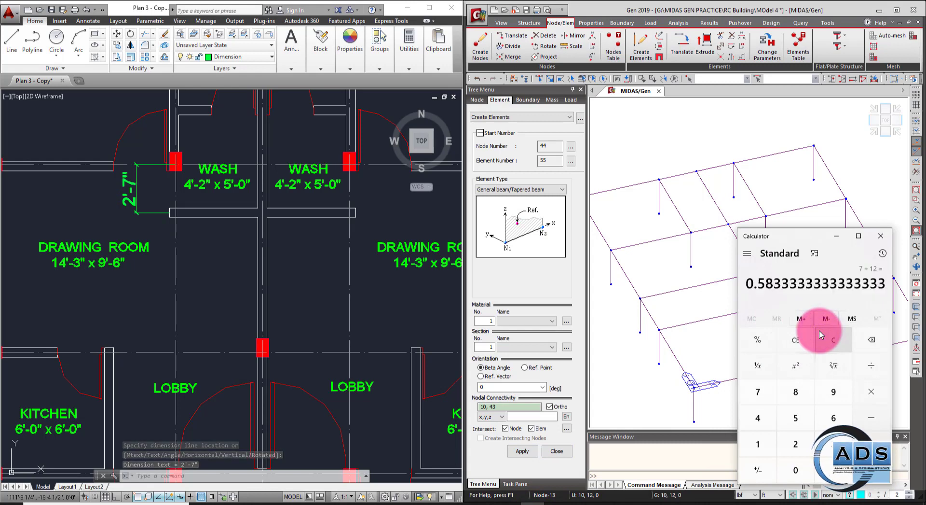
pyautogui.click(837, 235)
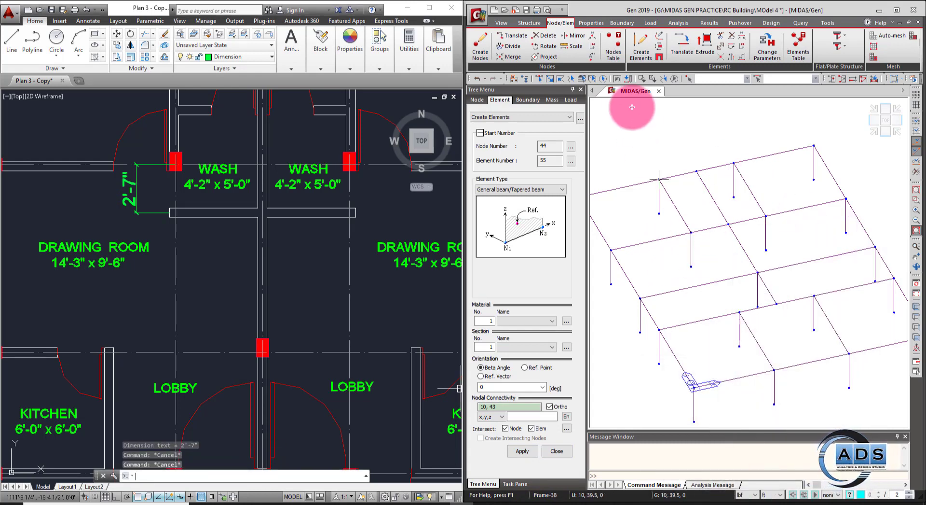
# - In midas Gen, copy the column-top nodes at B and D on axis 4 once by 0,-2.5833,0 ft
pyautogui.click(556, 451)
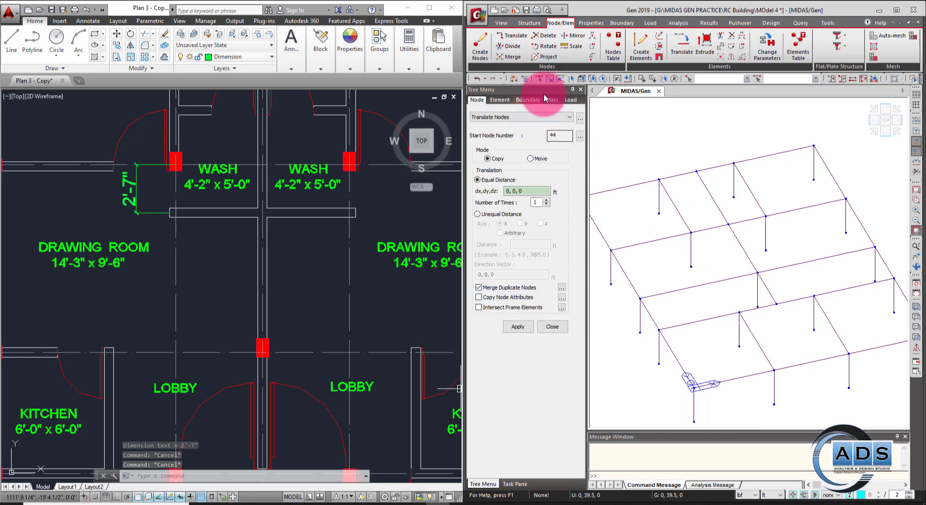
pyautogui.click(685, 227)
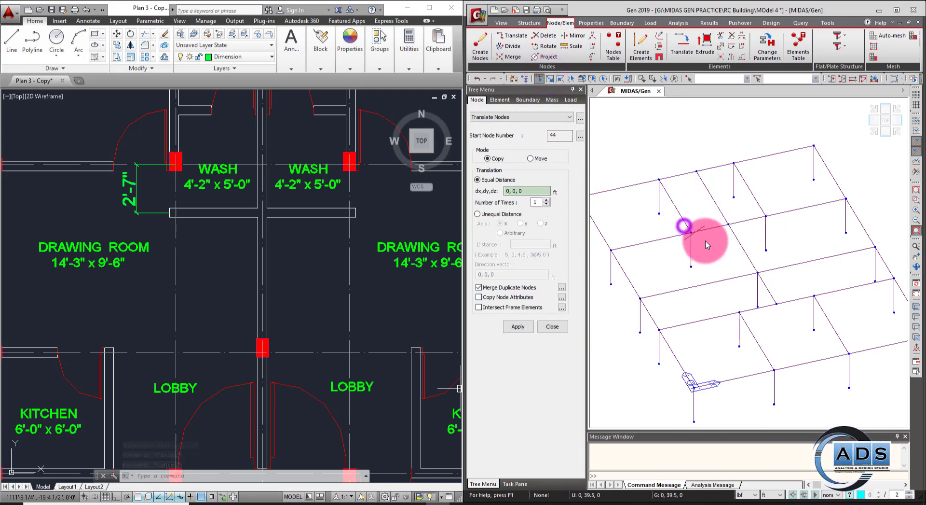
pyautogui.click(756, 208)
pyautogui.click(548, 190)
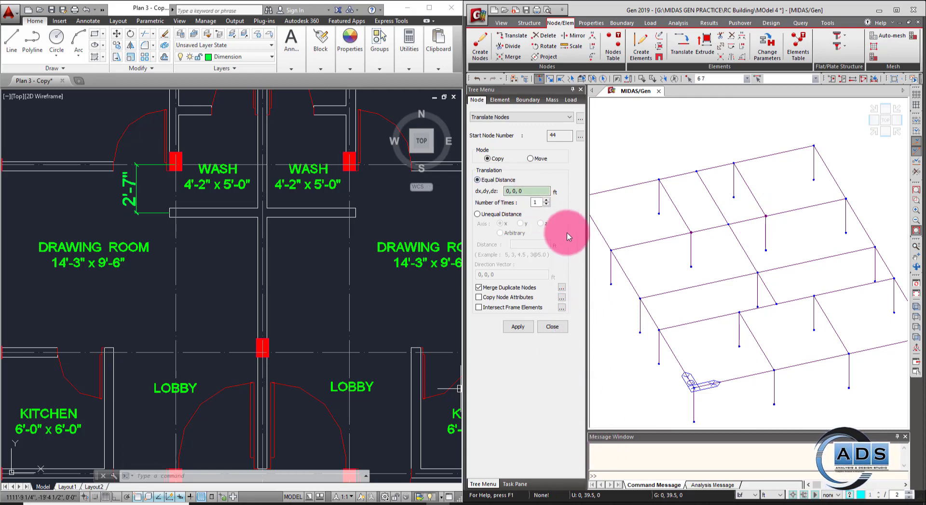
pyautogui.click(538, 503)
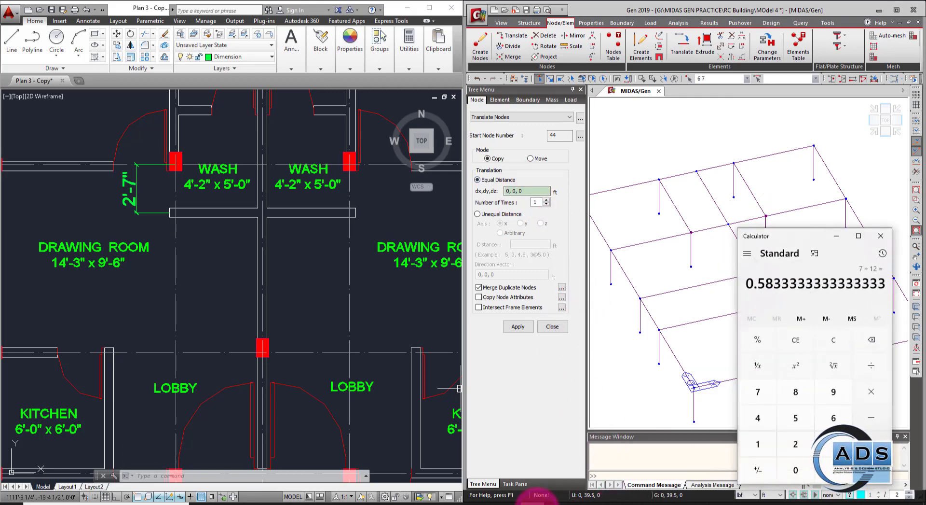
pyautogui.click(537, 503)
pyautogui.click(516, 191)
pyautogui.press('BackSpace')
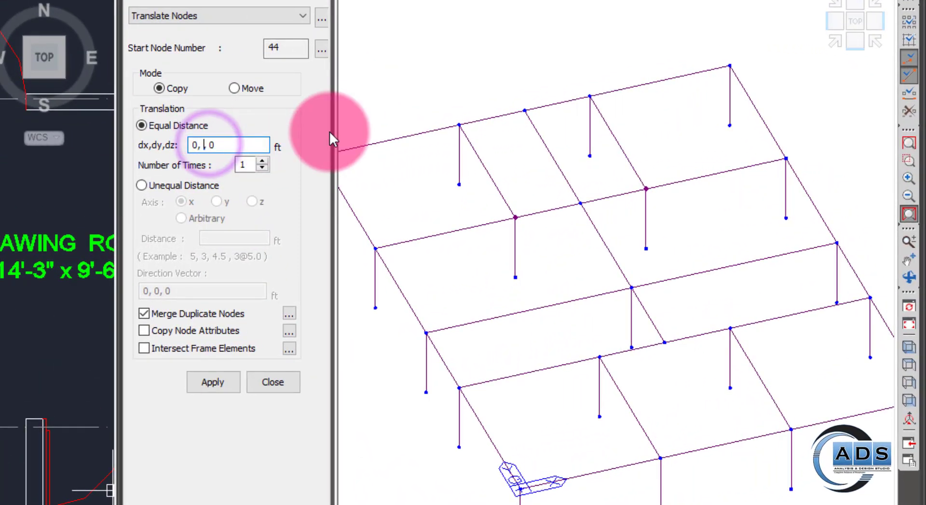
pyautogui.write('-2.')
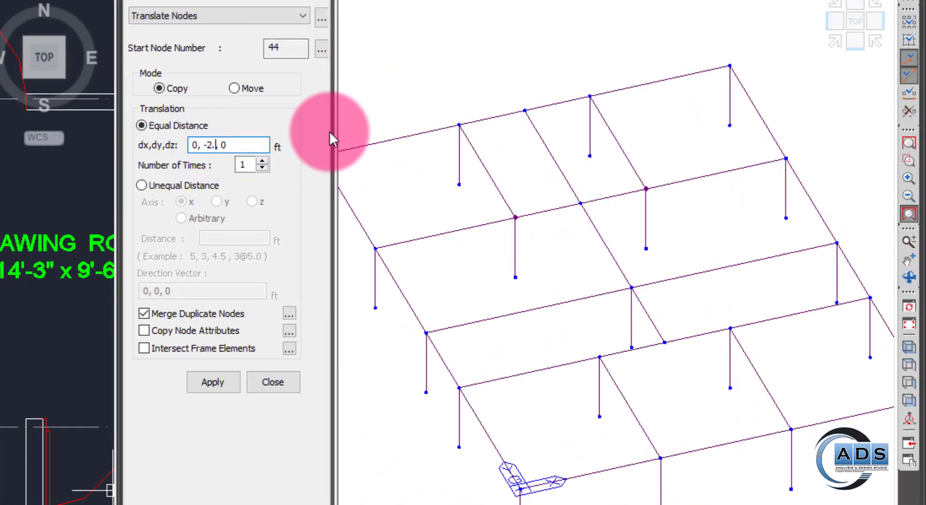
pyautogui.write('5833')
pyautogui.press('Left')
pyautogui.press('Left')
pyautogui.press('Left')
pyautogui.press('Left')
pyautogui.press('Left')
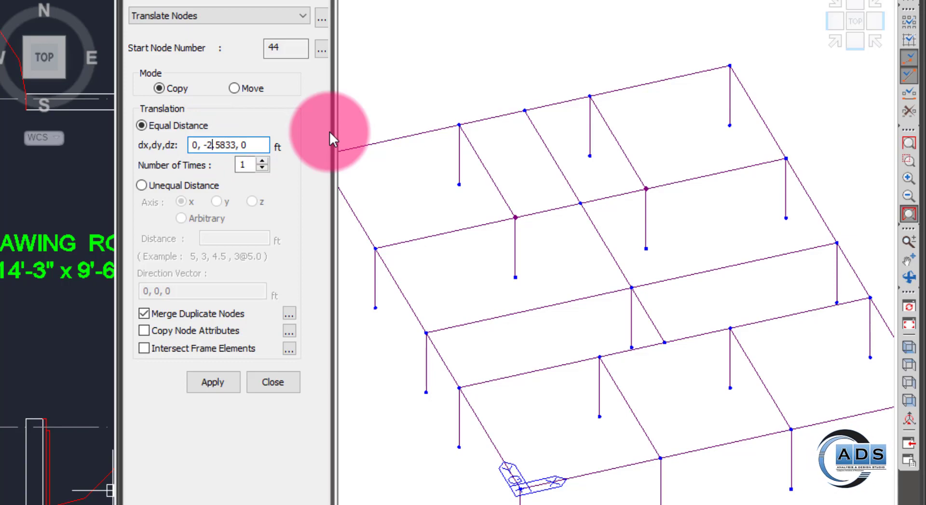
pyautogui.press('Left')
pyautogui.press('Left')
pyautogui.press('BackSpace')
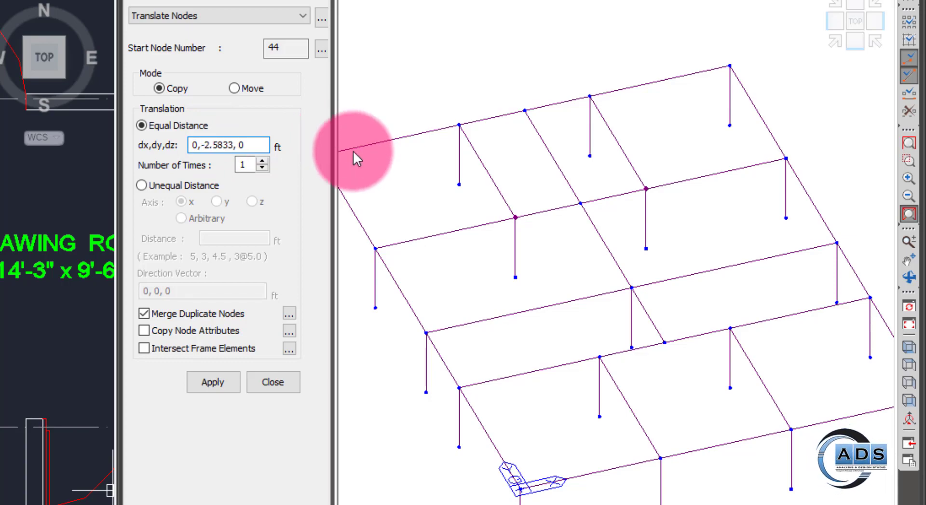
pyautogui.click(221, 383)
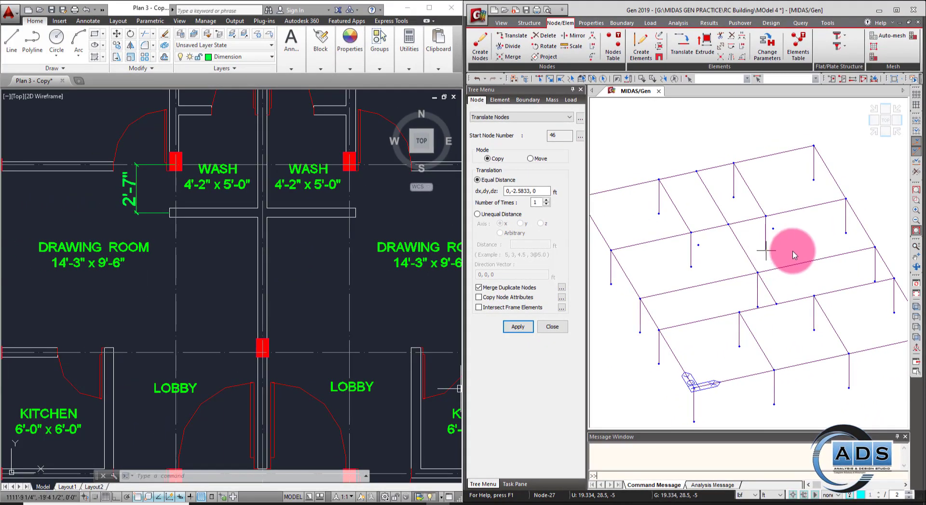
# - Create short beams from the axis 4 column tops at B and D to their copied nodes
pyautogui.click(641, 45)
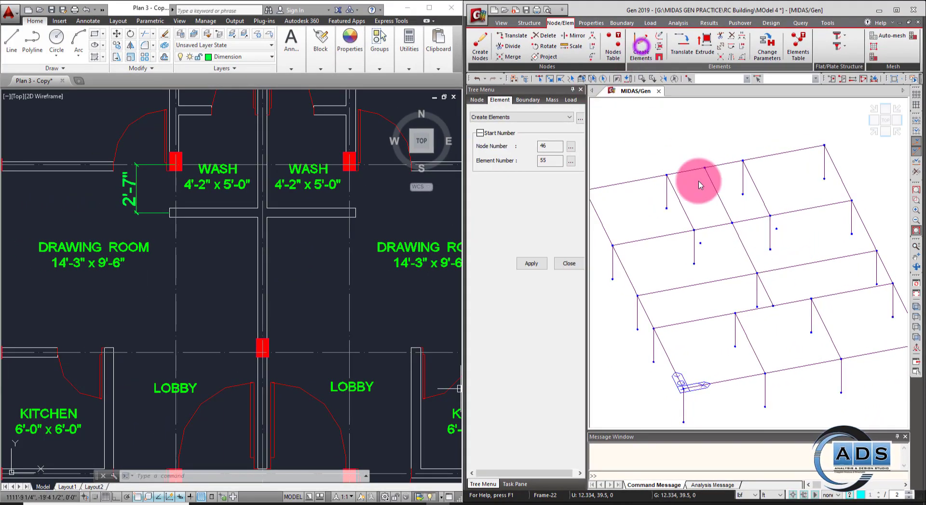
pyautogui.click(708, 243)
pyautogui.click(773, 217)
pyautogui.click(783, 235)
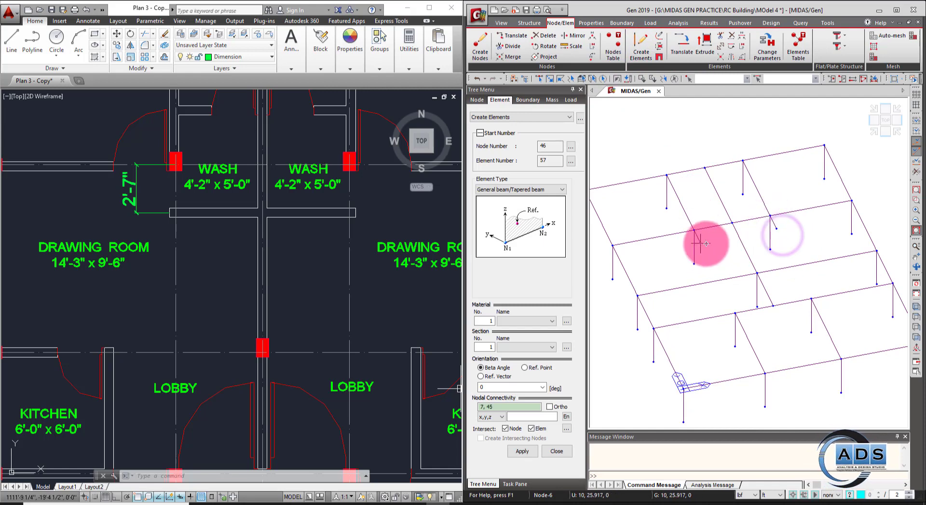
# - With Ortho on, create a cross beam between the two copied nodes, crossing the axis C beam, and inspect the junction
pyautogui.click(550, 407)
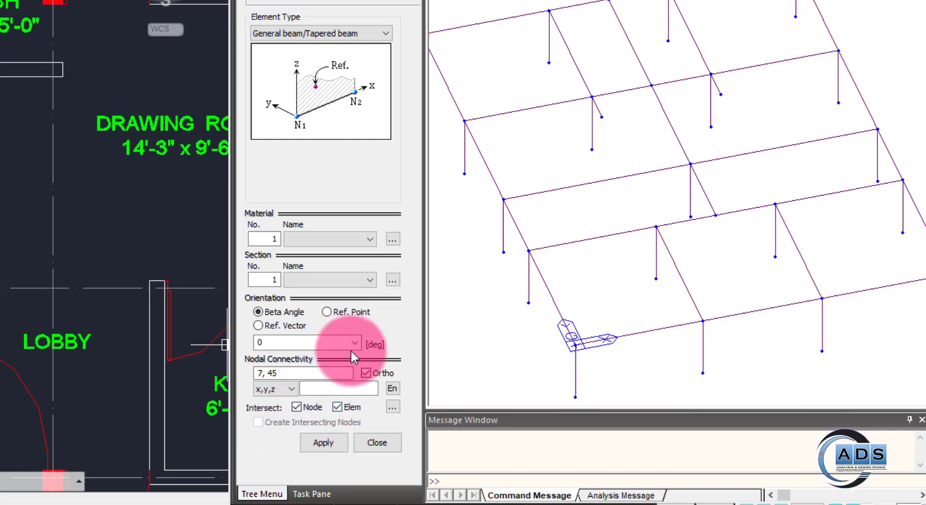
pyautogui.click(617, 124)
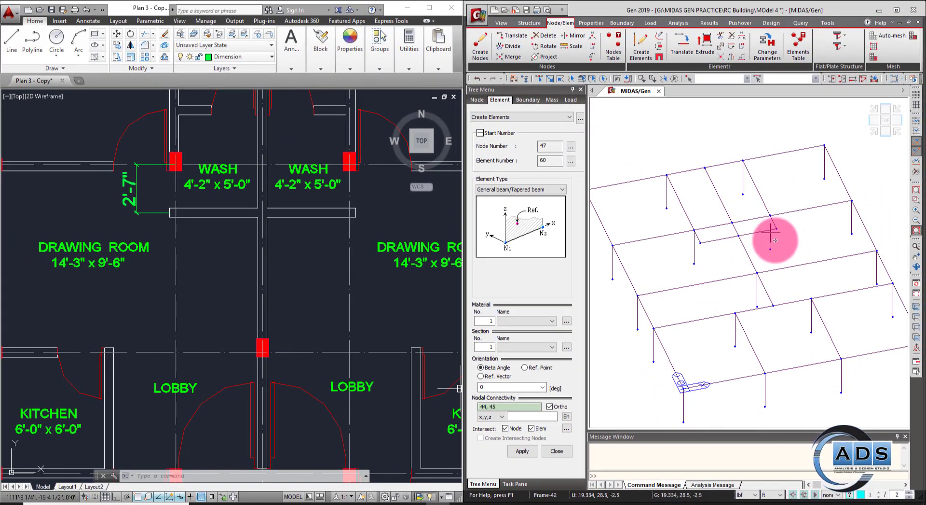
pyautogui.scroll(5, 776, 240)
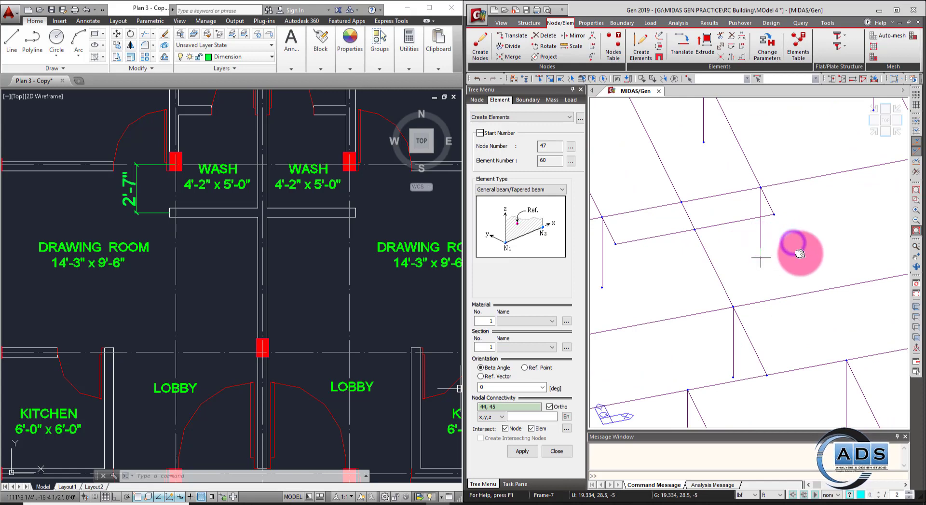
pyautogui.moveTo(801, 253); pyautogui.dragTo(812, 267, button='middle')
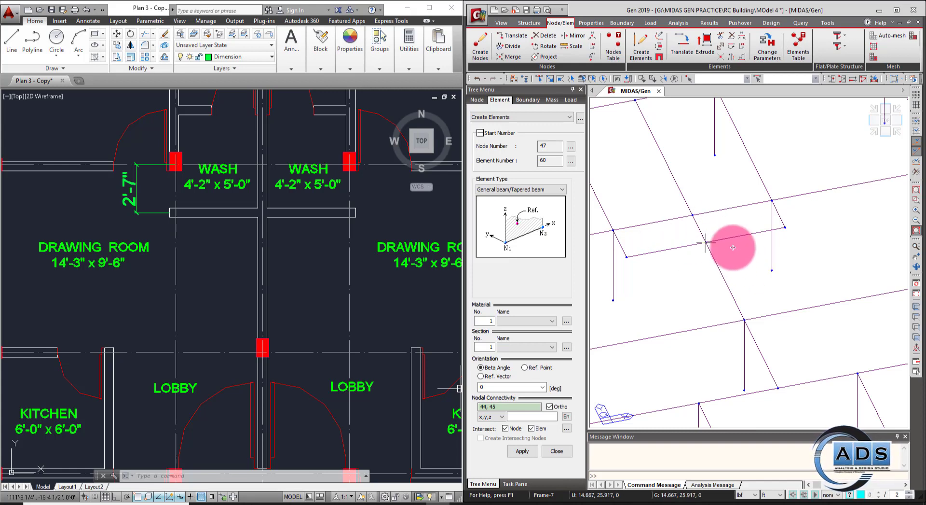
pyautogui.scroll(-5, 722, 250)
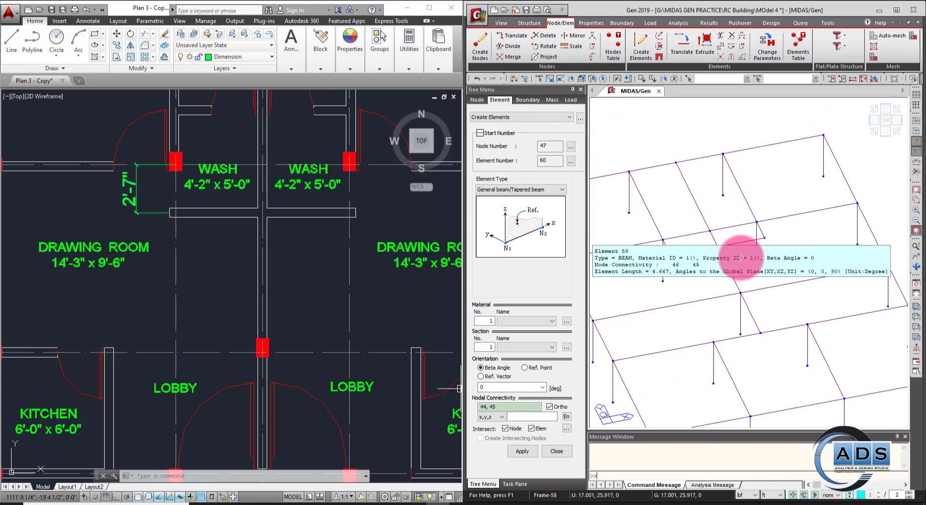
# - In AutoCAD, add a linear dimension above the kitchen beside axis A, from the column centre to the centre of the kitchen's partition wall
pyautogui.scroll(-2, 743, 282)
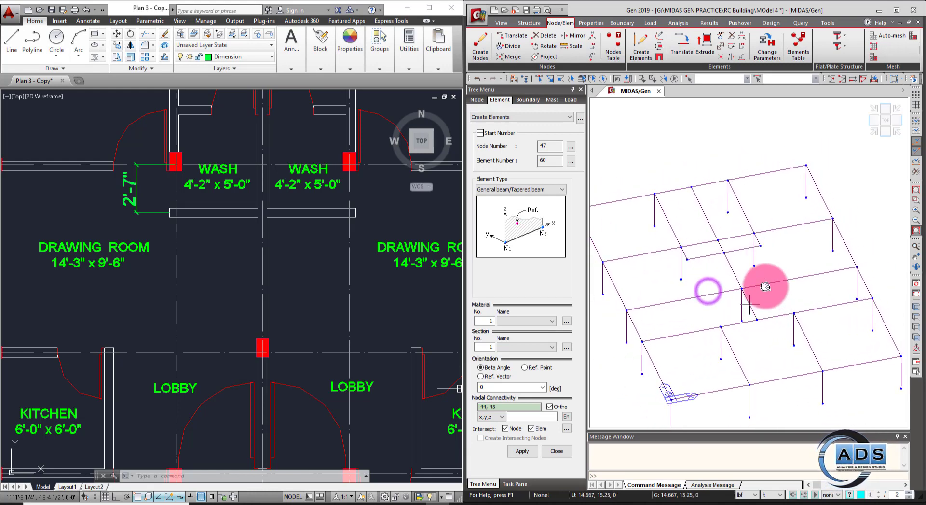
pyautogui.moveTo(761, 279); pyautogui.dragTo(769, 244, button='middle')
pyautogui.click(332, 277)
pyautogui.scroll(-5, 331, 278)
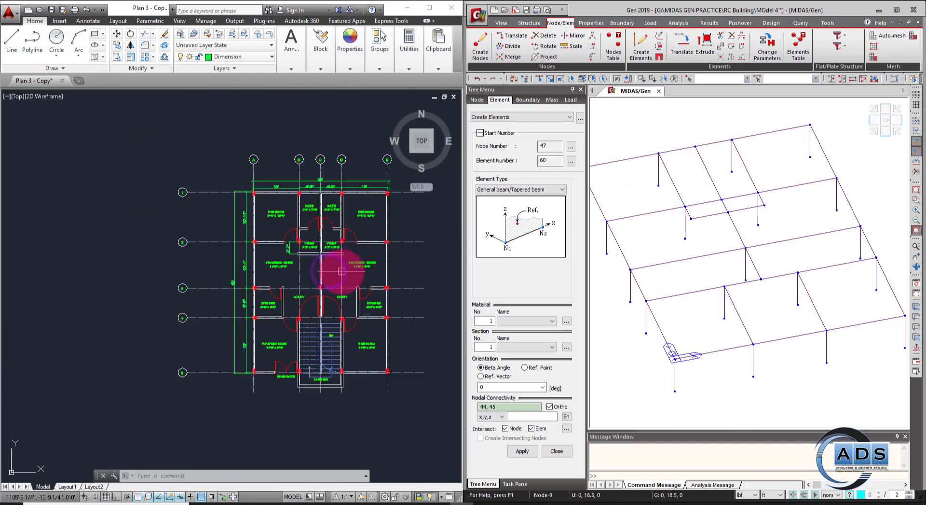
pyautogui.scroll(4, 337, 269)
pyautogui.scroll(2, 261, 279)
pyautogui.click(291, 41)
pyautogui.click(311, 72)
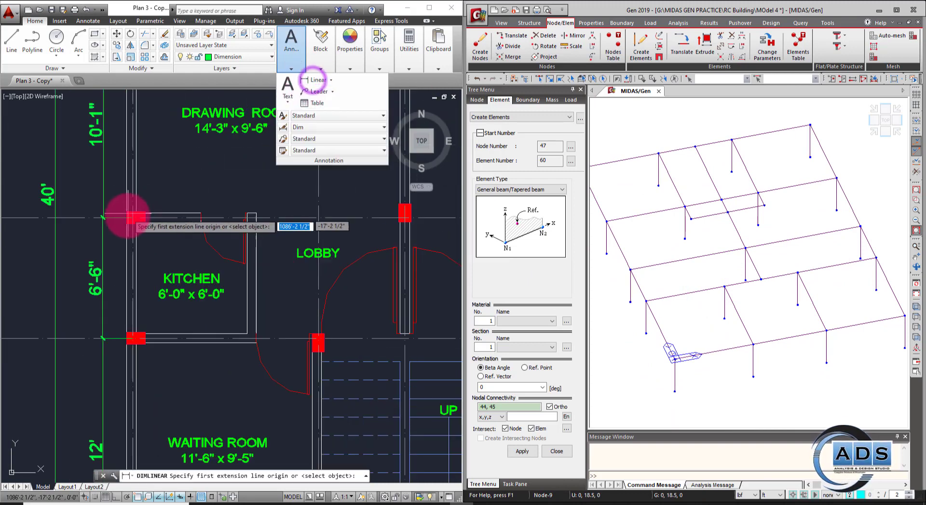
pyautogui.click(133, 218)
pyautogui.click(251, 213)
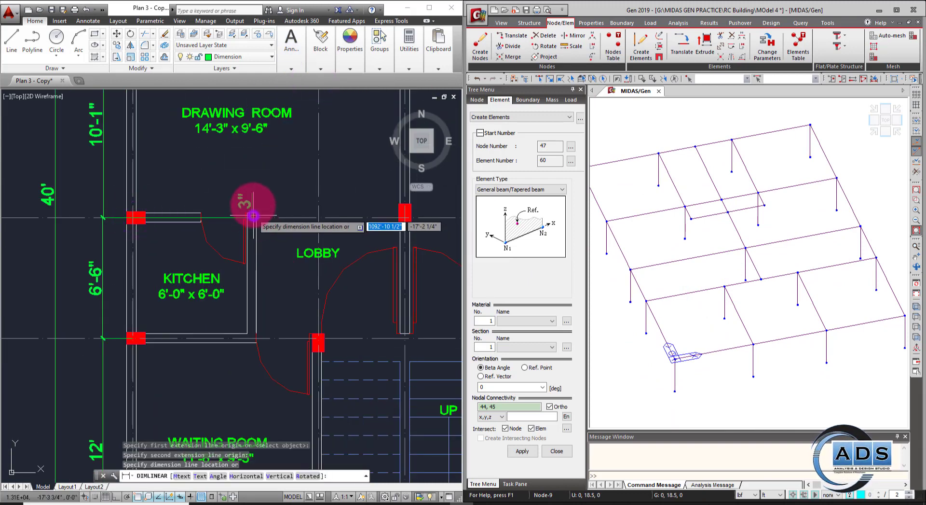
pyautogui.click(250, 178)
# - In midas Gen, copy the axis A beam beside the kitchen once by 6.5,0,0 ft with Node and Elem intersection enabled
pyautogui.click(550, 504)
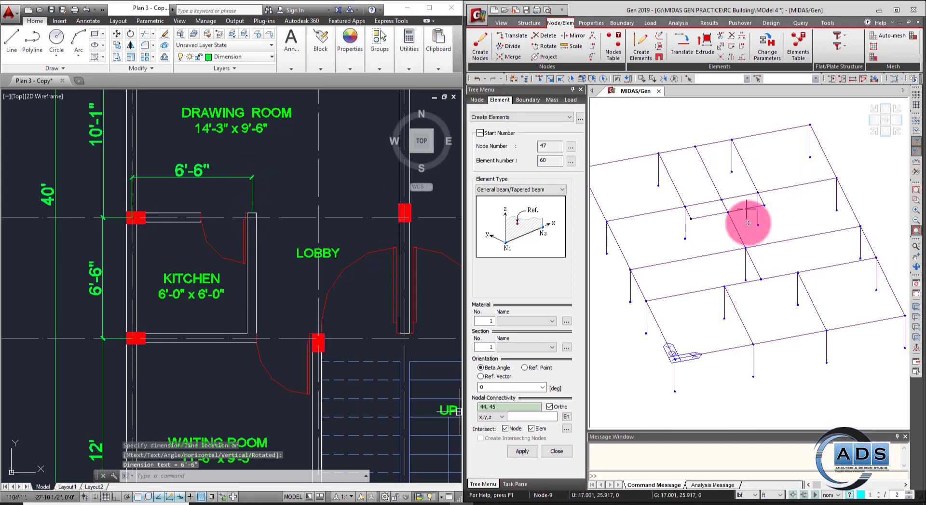
pyautogui.moveTo(765, 254); pyautogui.dragTo(763, 263, button='middle')
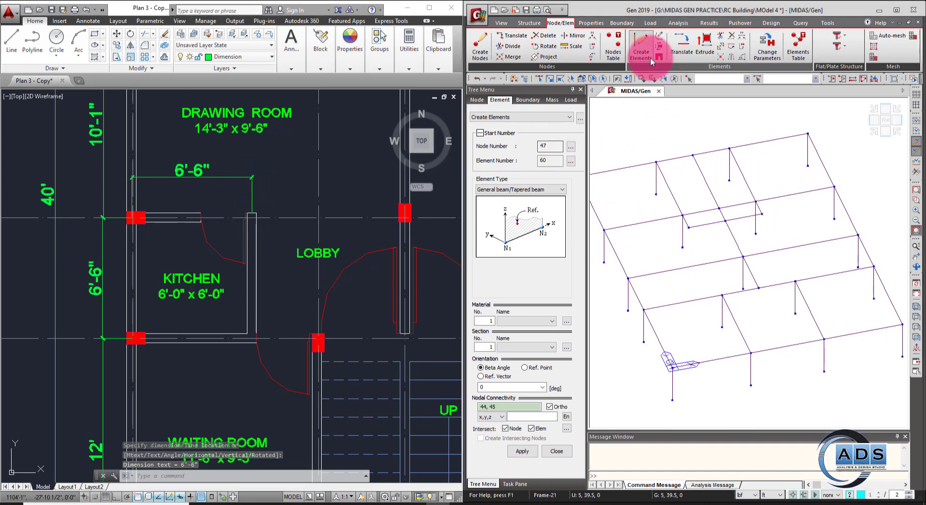
pyautogui.click(557, 451)
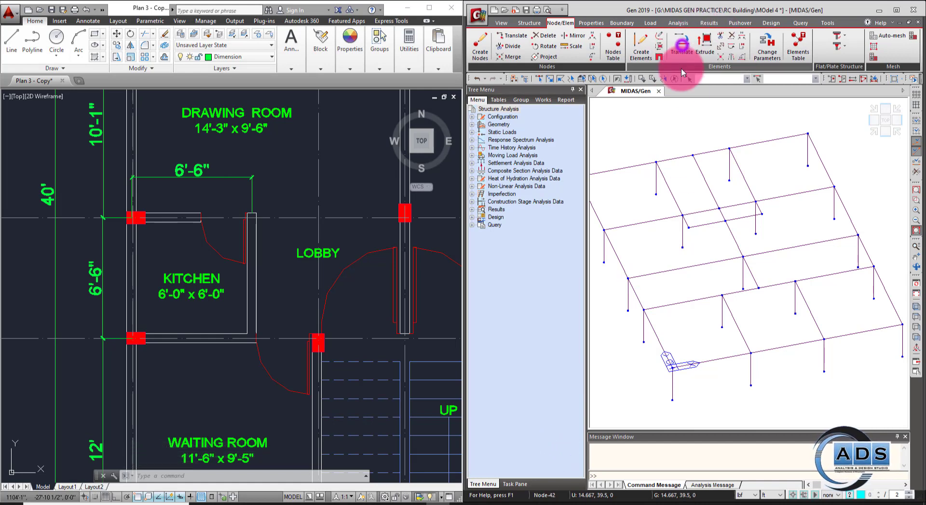
pyautogui.click(678, 46)
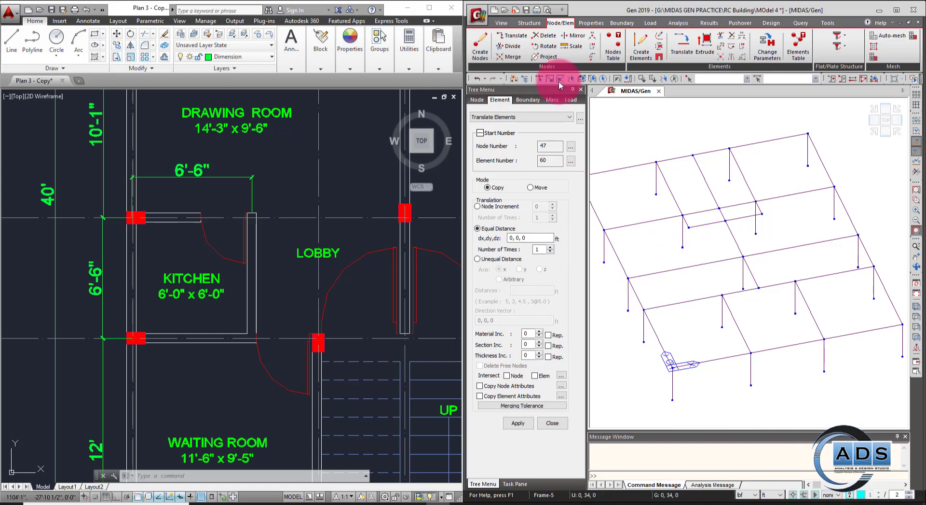
pyautogui.click(539, 80)
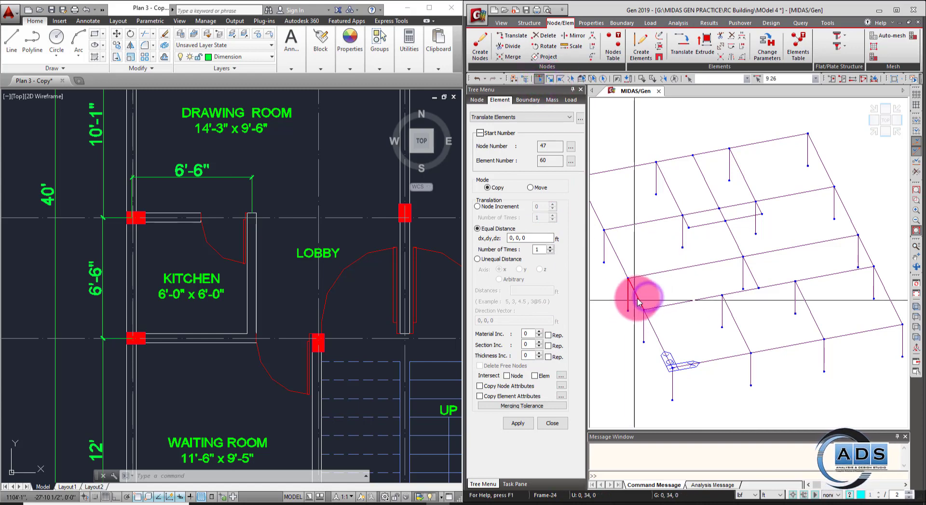
pyautogui.click(636, 294)
pyautogui.click(649, 293)
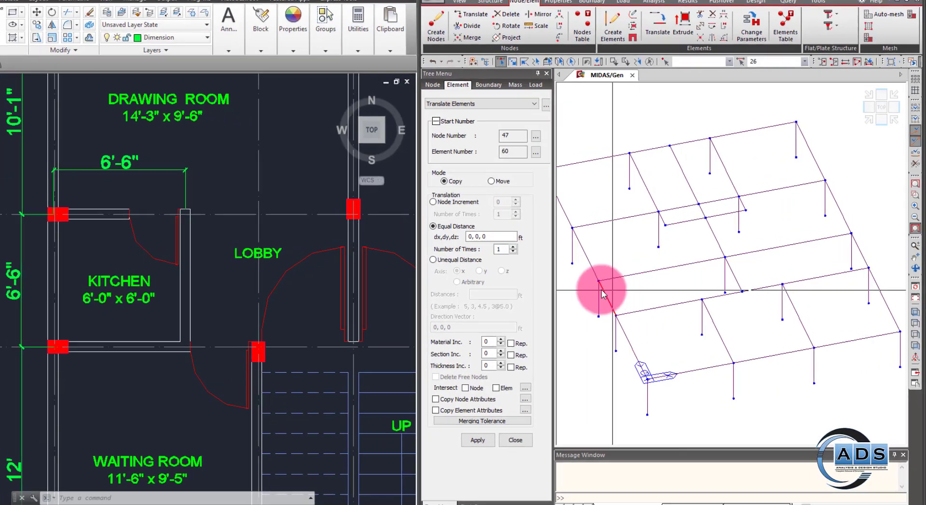
pyautogui.click(538, 238)
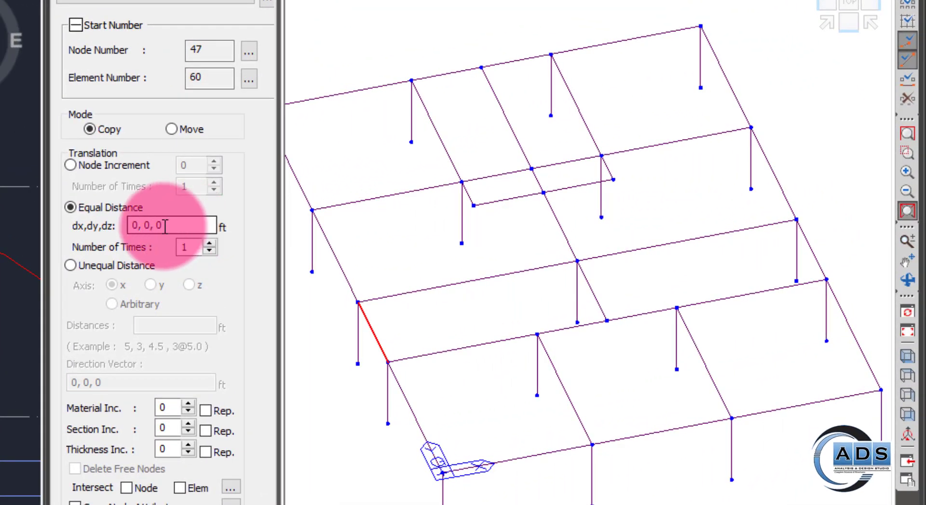
pyautogui.click(138, 225)
pyautogui.write('28.5')
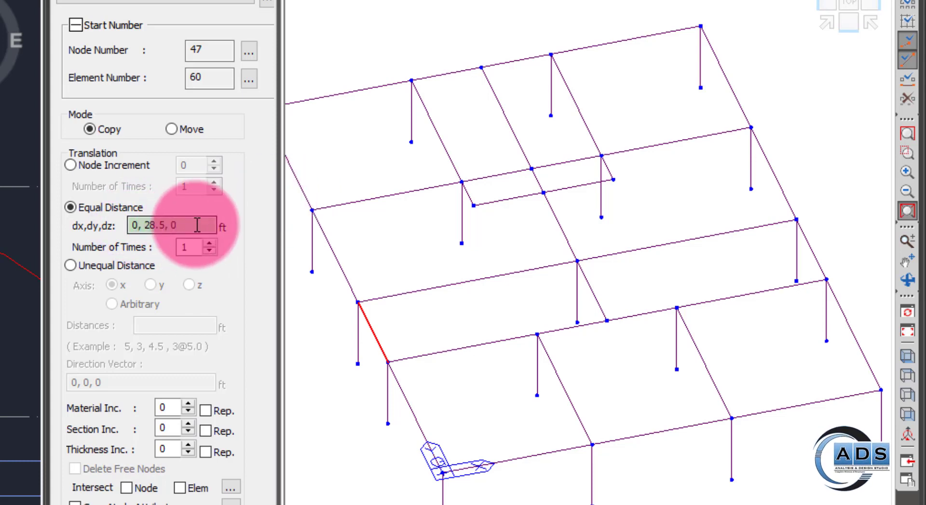
pyautogui.hotkey('shift', 'Home')
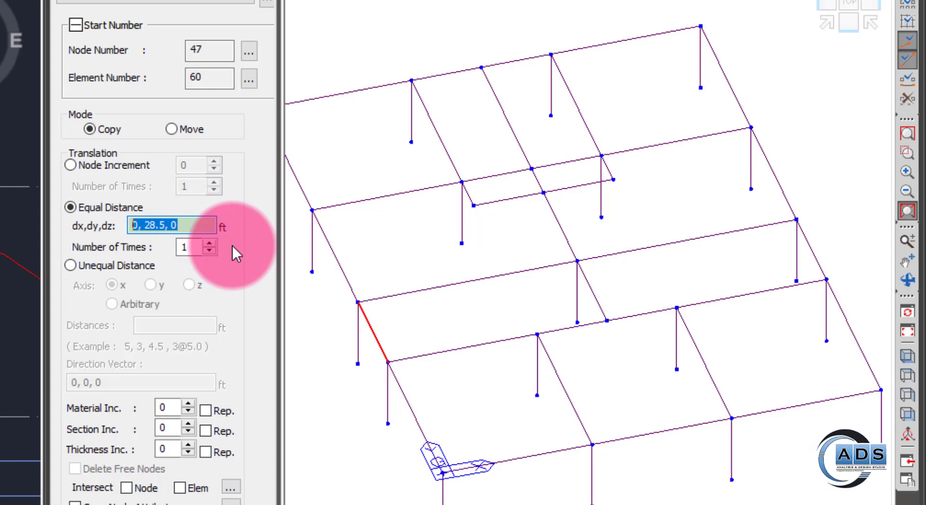
pyautogui.write('6.5,0,0')
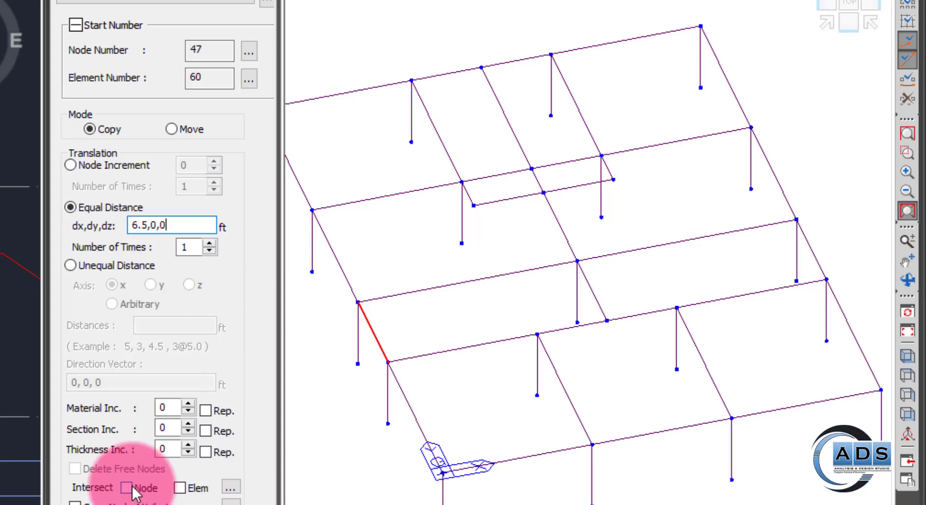
pyautogui.click(180, 487)
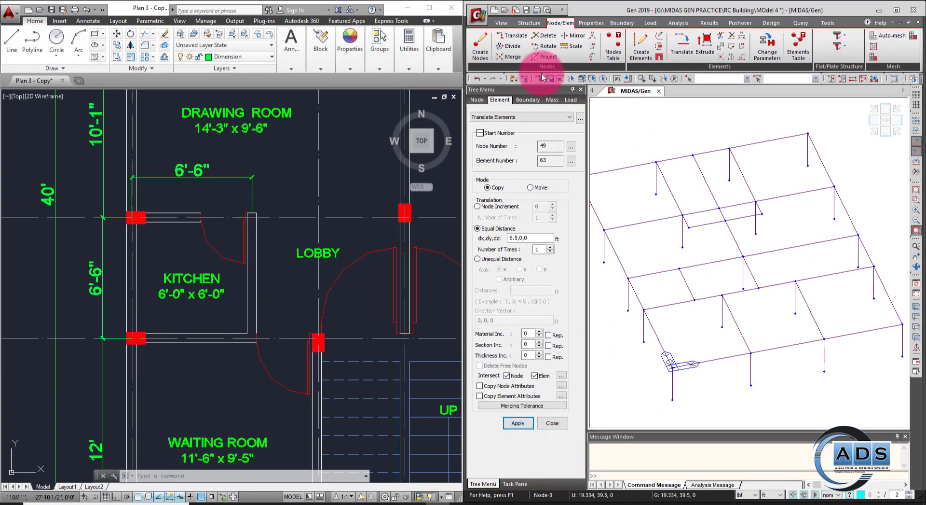
# - Copy the axis E beam beside the opposite kitchen once by -6.5,0,0 ft with Node and Elem intersection disabled
pyautogui.click(539, 77)
pyautogui.click(871, 255)
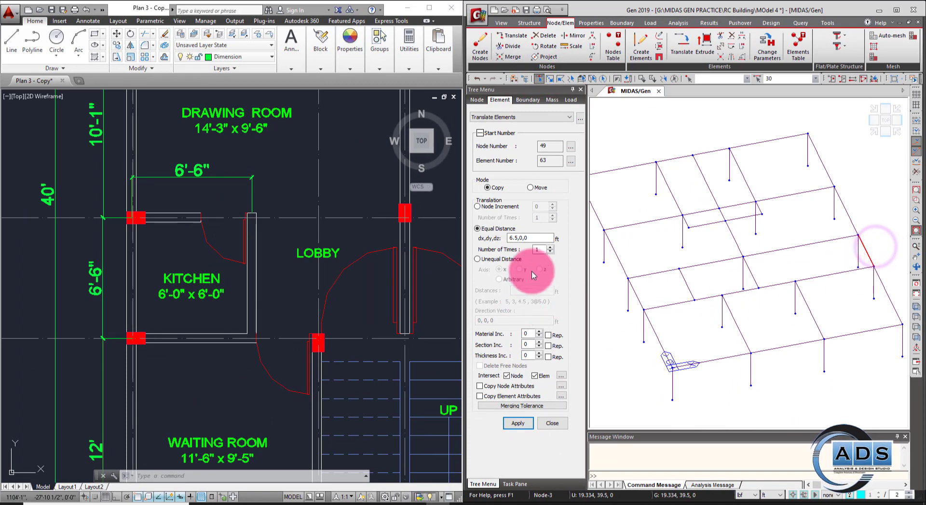
pyautogui.moveTo(510, 238); pyautogui.dragTo(551, 236)
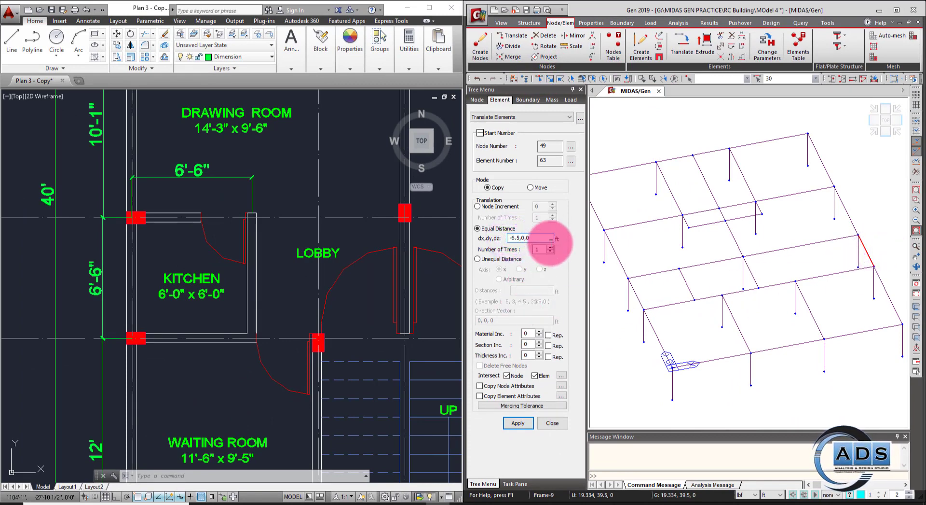
pyautogui.click(535, 375)
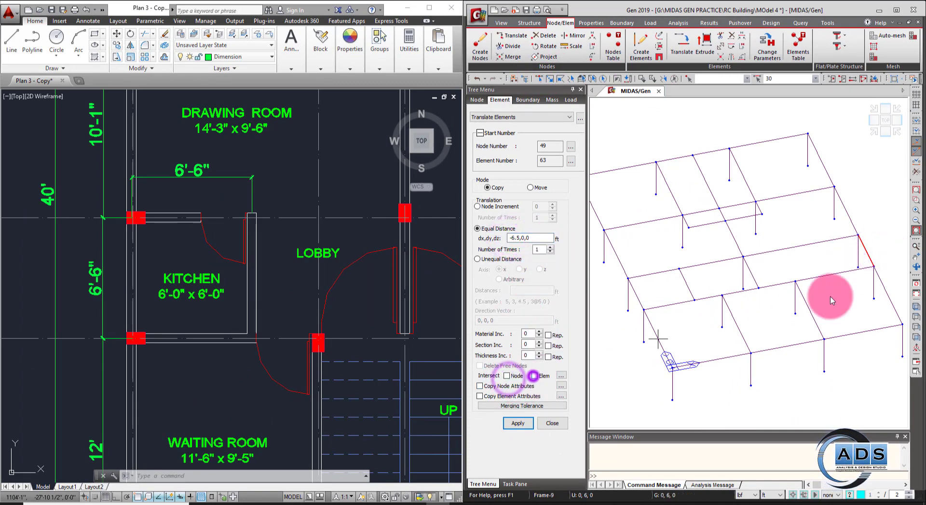
pyautogui.click(518, 423)
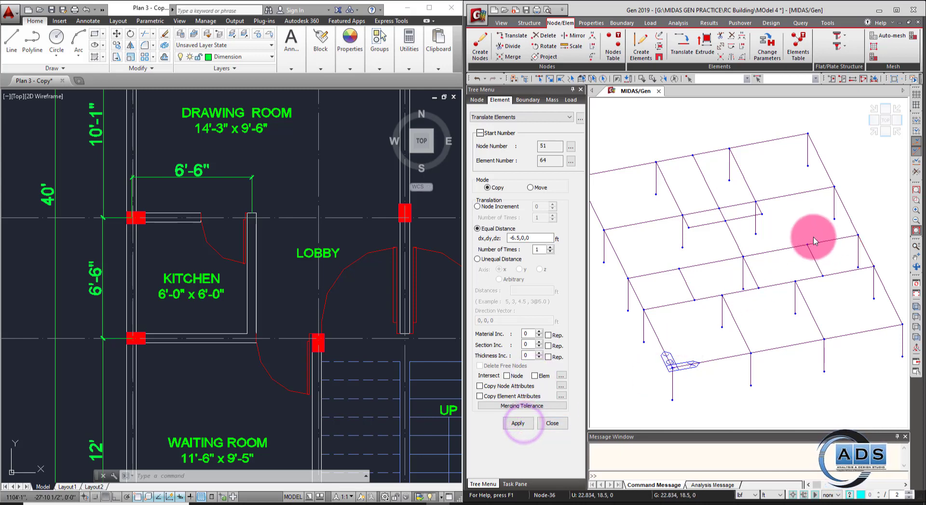
# - Select the copied beam and the transverse beam it meets to check whether the transverse beam is divided at the junction
pyautogui.scroll(5, 837, 229)
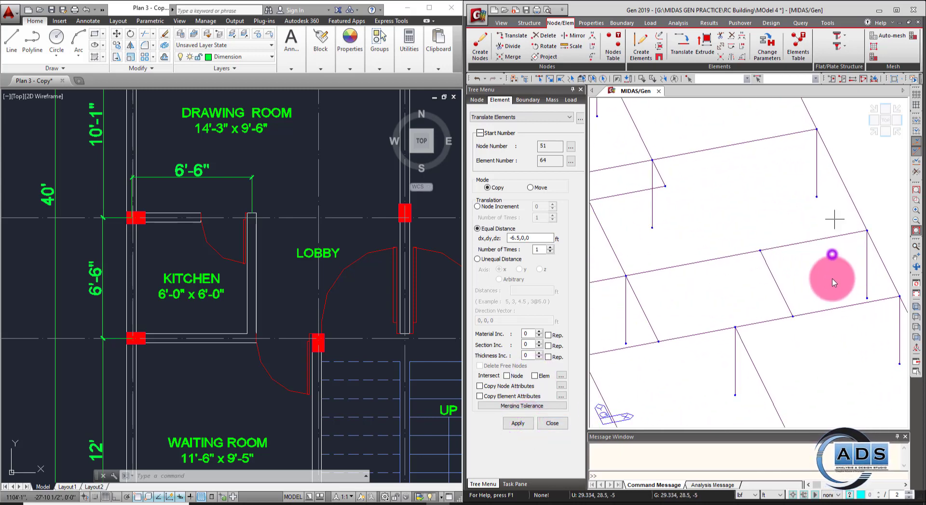
pyautogui.click(571, 122)
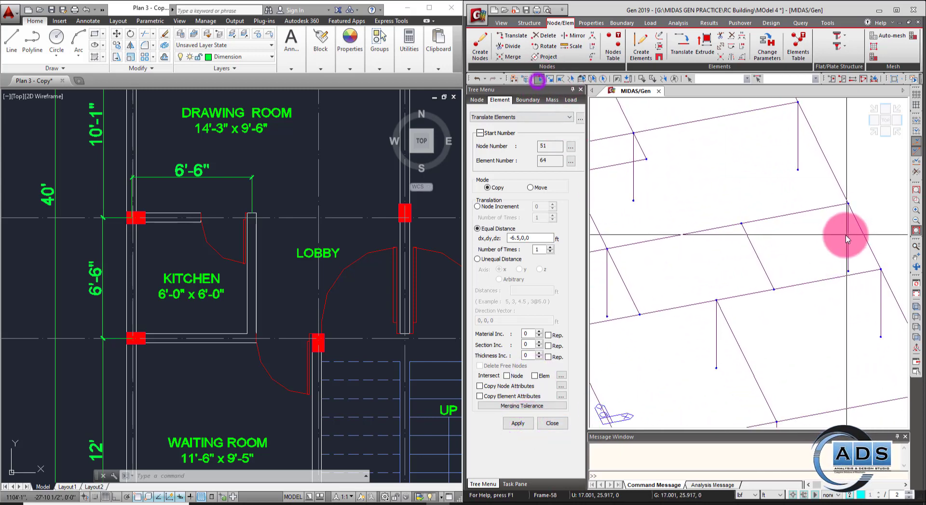
pyautogui.click(765, 253)
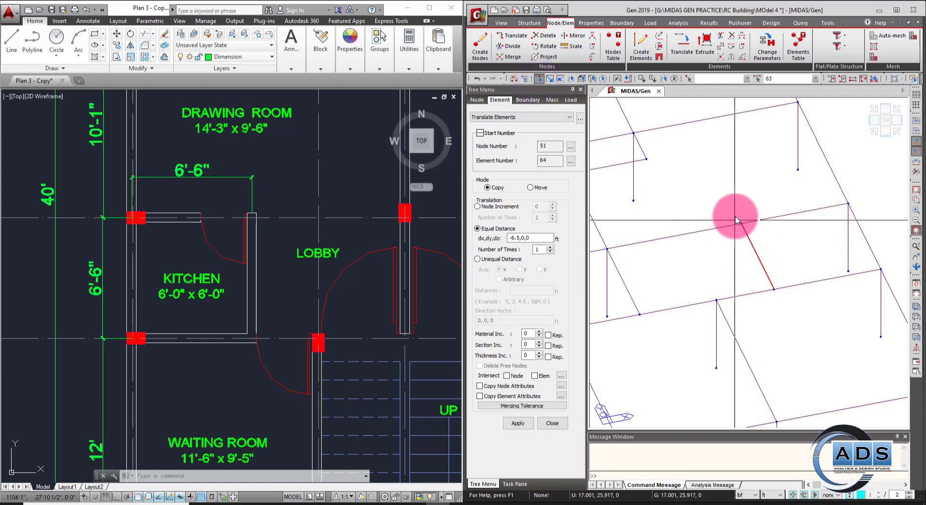
pyautogui.click(735, 213)
pyautogui.click(759, 279)
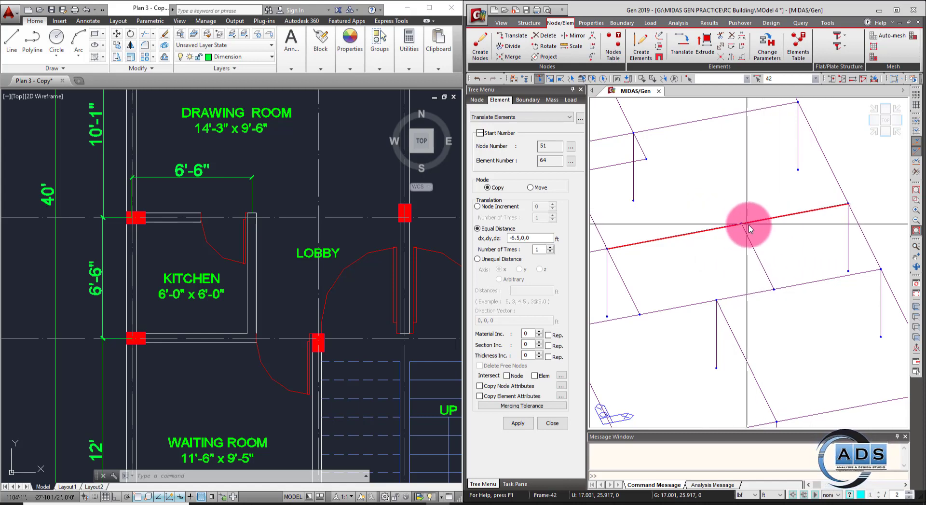
pyautogui.click(749, 229)
pyautogui.scroll(-1, 734, 241)
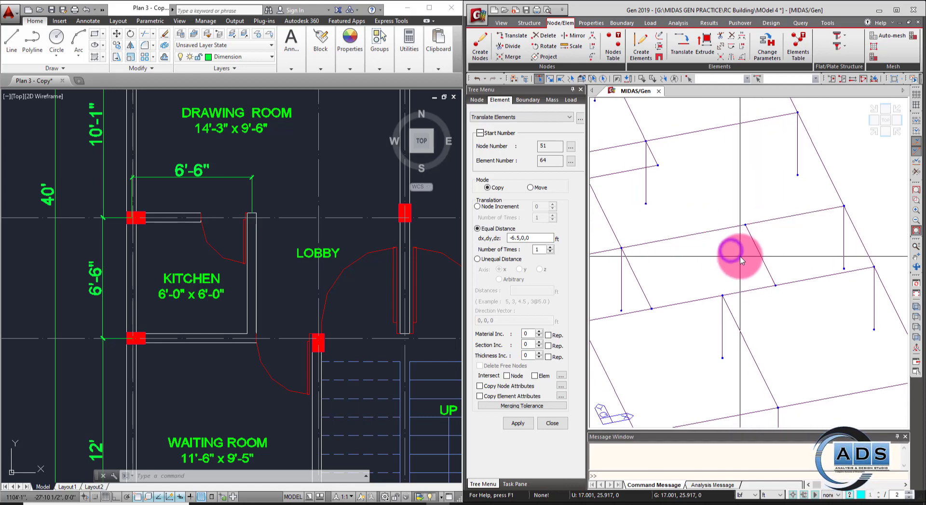
pyautogui.click(721, 228)
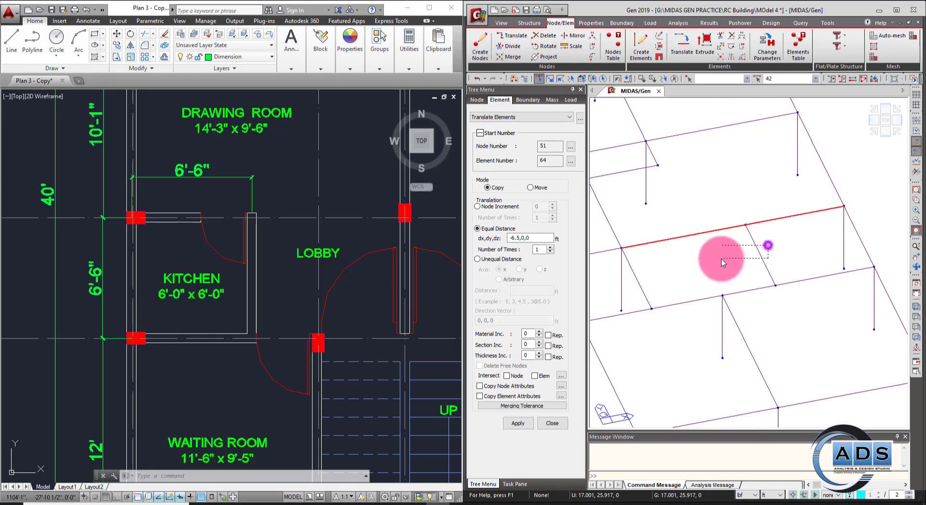
pyautogui.click(755, 251)
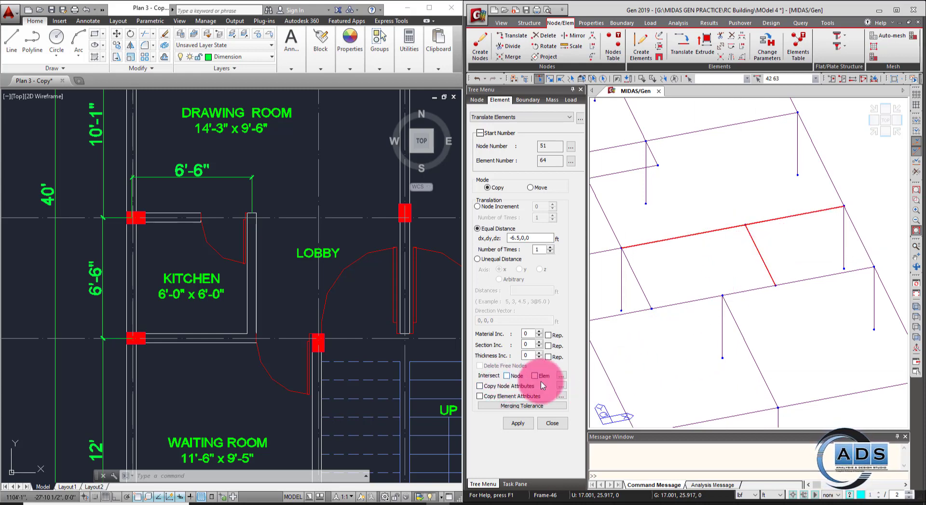
pyautogui.click(797, 249)
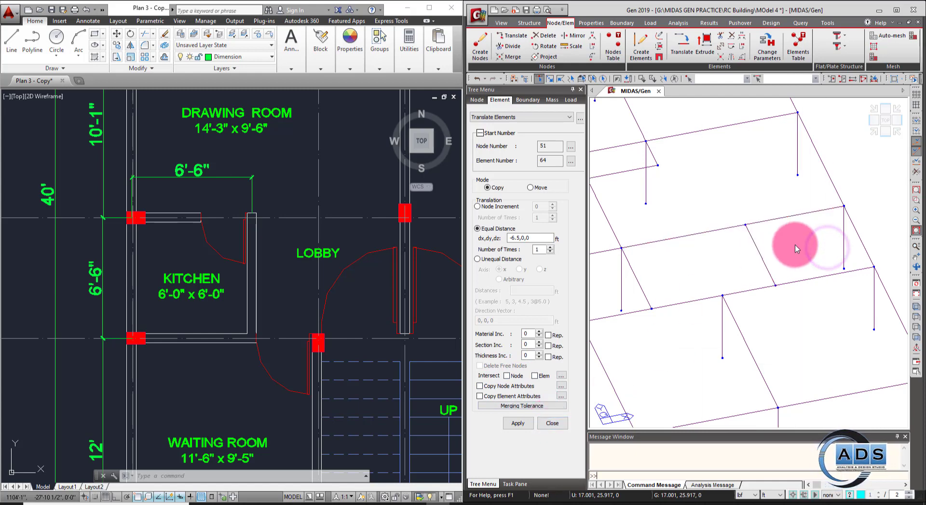
# - Undo the last beam copy, repeat it from the axis E beam with Node and Elem intersection enabled, and close the translation settings
pyautogui.hotkey('ctrl', 'z')
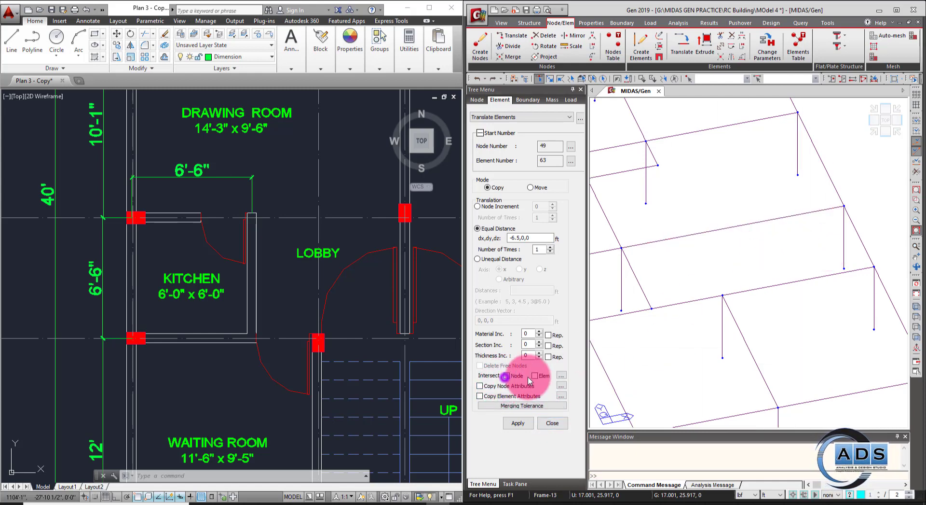
pyautogui.click(866, 237)
pyautogui.click(519, 423)
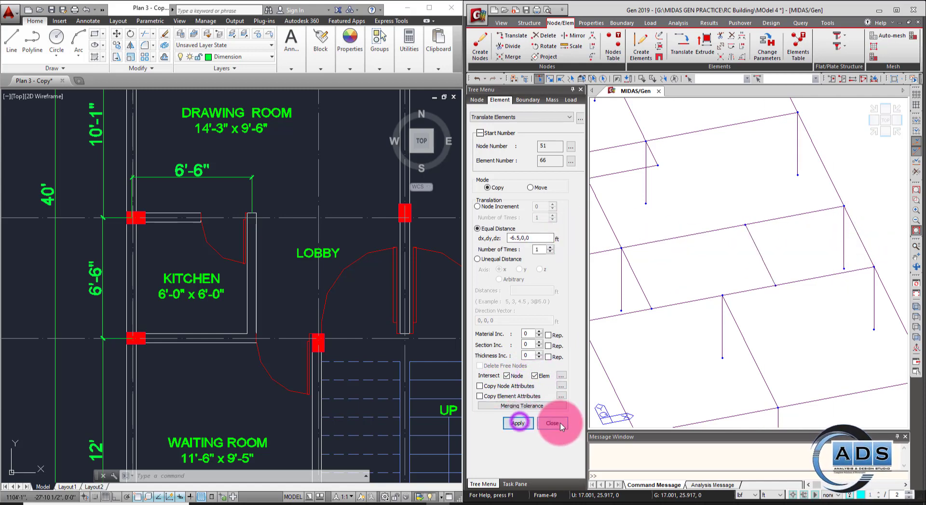
pyautogui.click(560, 424)
# - Select the beam segments around the opposite kitchen's new junction to check their division, and clear the selection
pyautogui.click(540, 77)
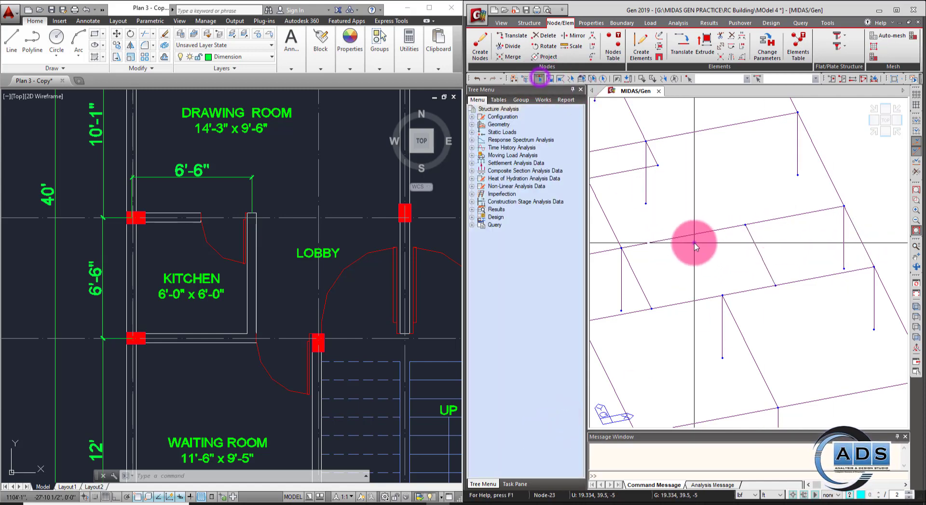
pyautogui.click(695, 242)
pyautogui.click(789, 229)
pyautogui.moveTo(730, 212); pyautogui.dragTo(765, 240)
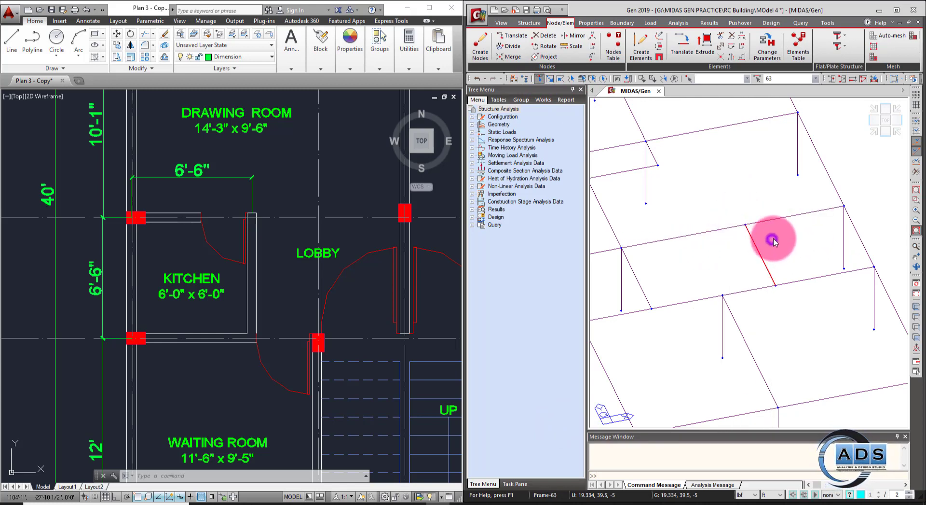
pyautogui.press('Escape')
# - Define a building generation entry with 1 copy at a global Z distance of 12 ft and add it to the operations list
pyautogui.scroll(-10, 778, 242)
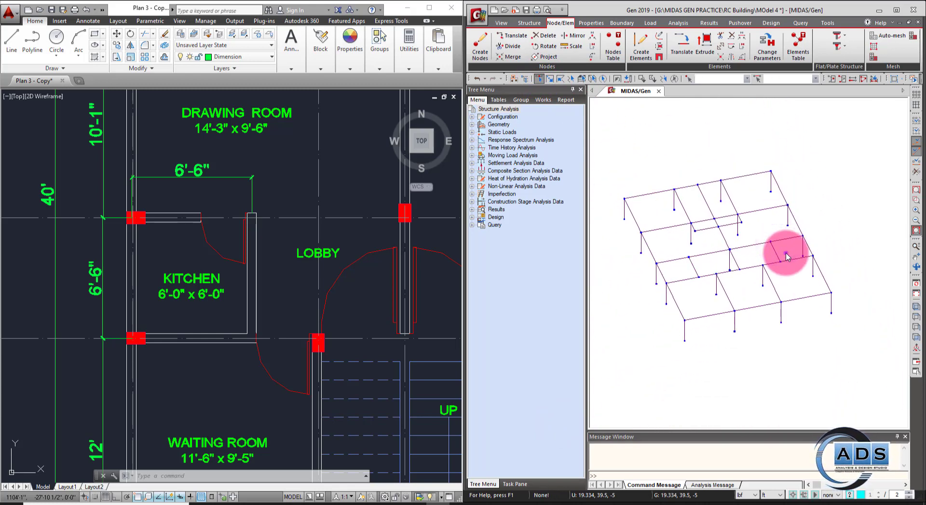
pyautogui.moveTo(787, 286)
pyautogui.mouseDown(button='middle')
pyautogui.moveTo(800, 263)
pyautogui.moveTo(817, 285)
pyautogui.moveTo(800, 270)
pyautogui.moveTo(801, 312)
pyautogui.moveTo(795, 308)
pyautogui.moveTo(808, 298)
pyautogui.moveTo(739, 315)
pyautogui.mouseUp(button='middle')
pyautogui.scroll(-5, 322, 288)
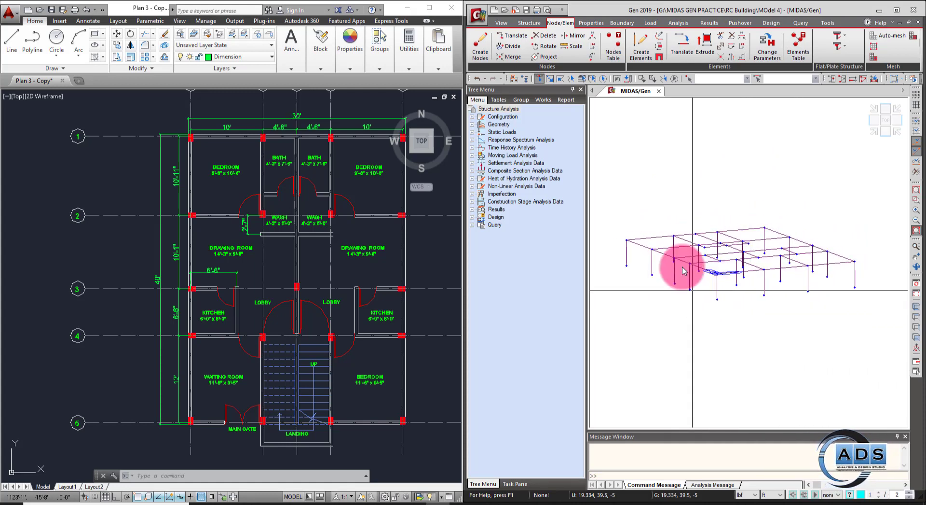
pyautogui.keyDown('ctrl'); pyautogui.moveTo(796, 272); pyautogui.dragTo(800, 309, button='middle'); pyautogui.keyUp('ctrl')
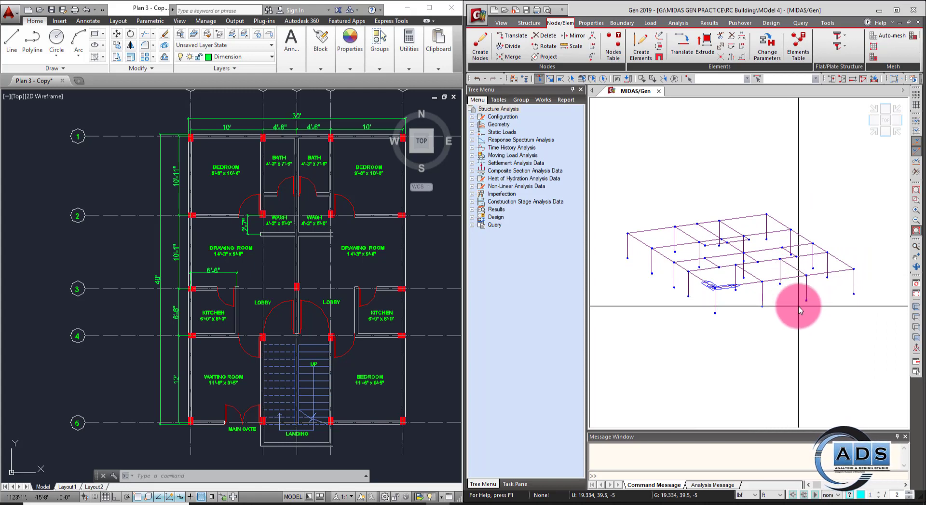
pyautogui.click(530, 22)
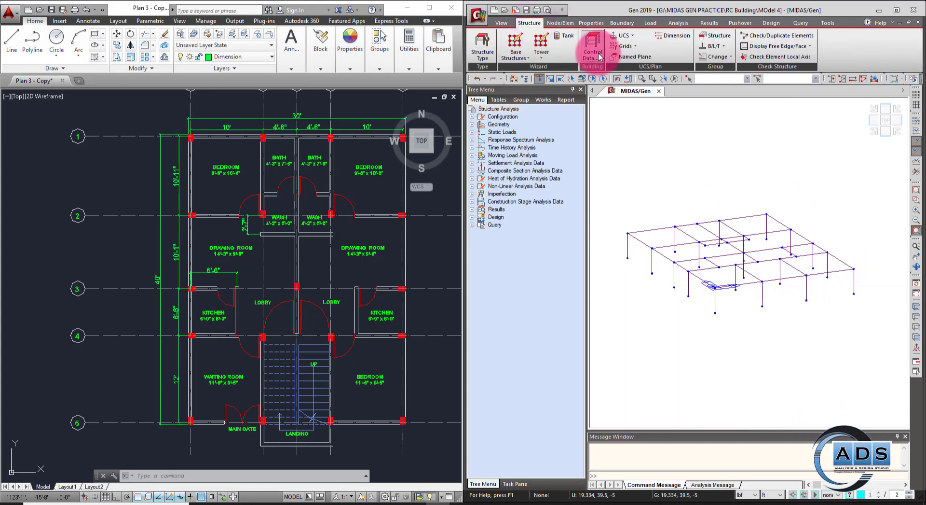
pyautogui.click(600, 57)
pyautogui.click(622, 89)
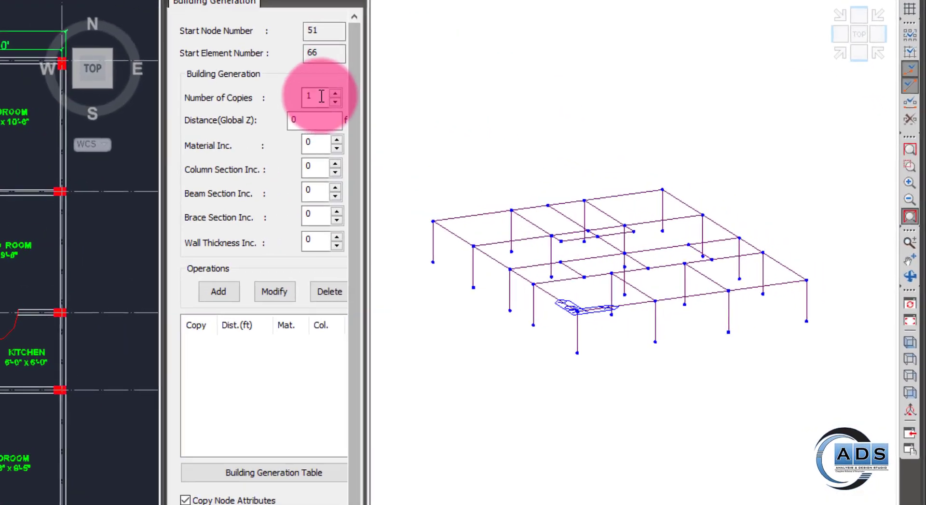
pyautogui.doubleClick(524, 150)
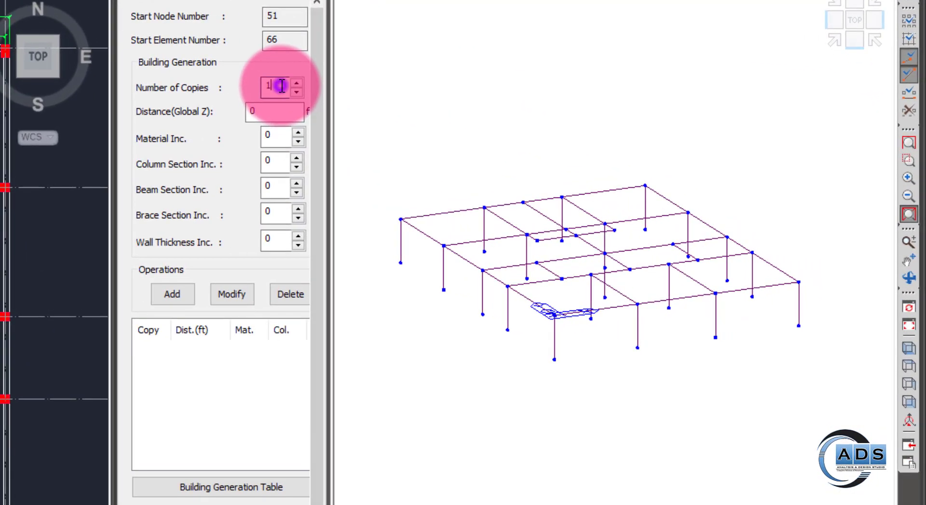
pyautogui.click(277, 113)
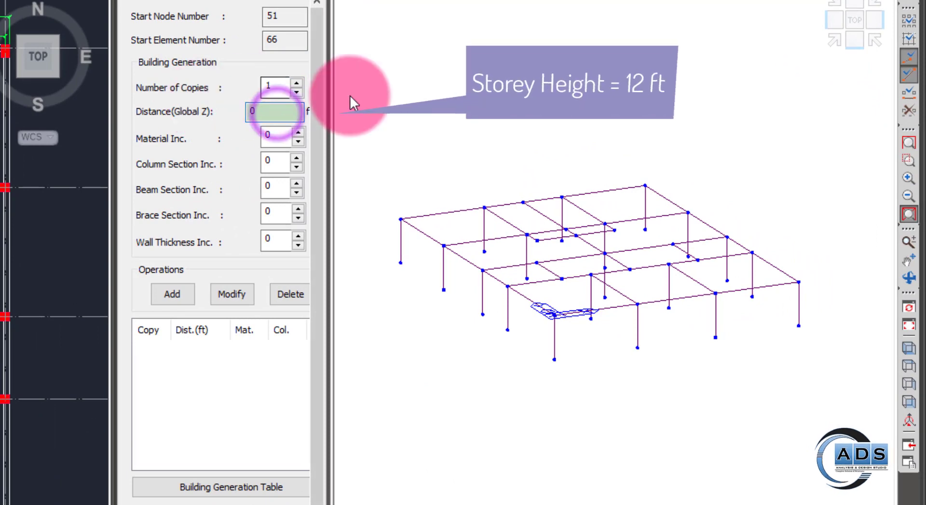
pyautogui.doubleClick(287, 112)
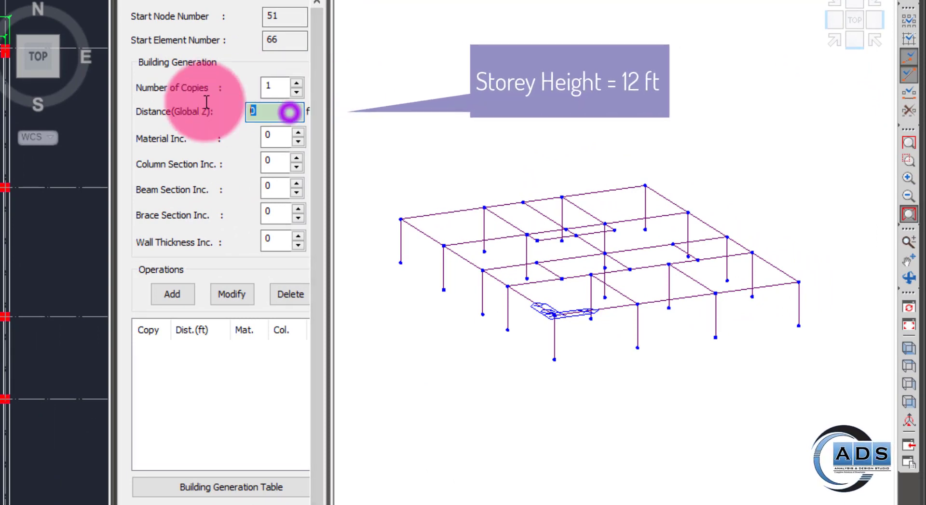
pyautogui.write('1')
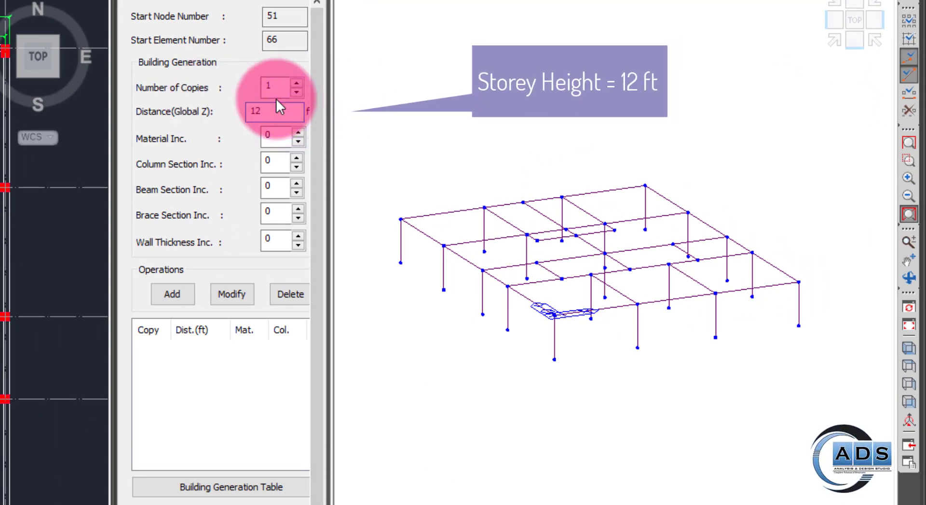
pyautogui.write('2')
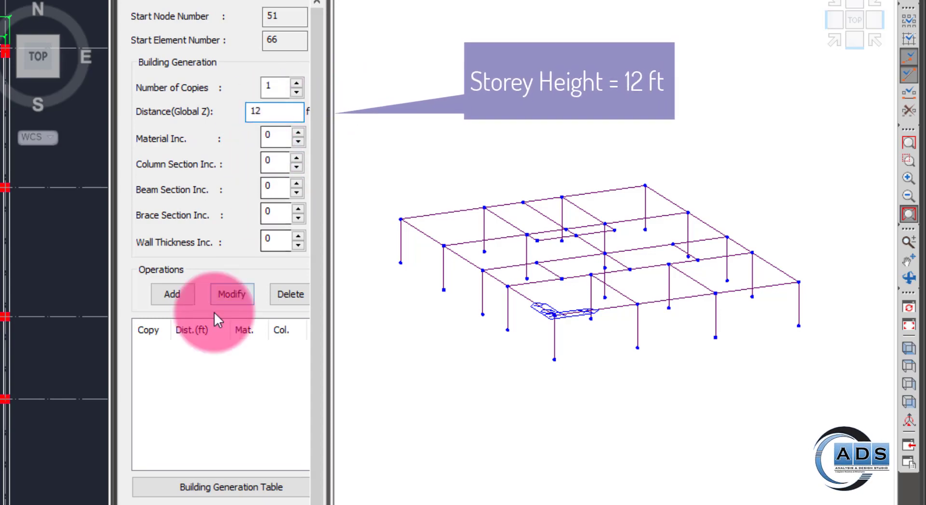
pyautogui.click(178, 296)
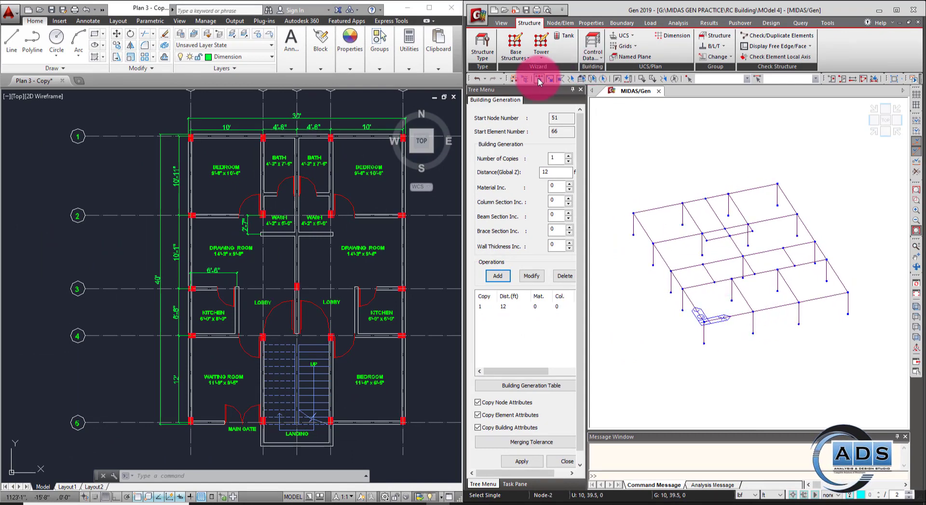
# - Select the whole frame for the storey generation and unselect the partition-wall beam between the two baths
pyautogui.click(537, 77)
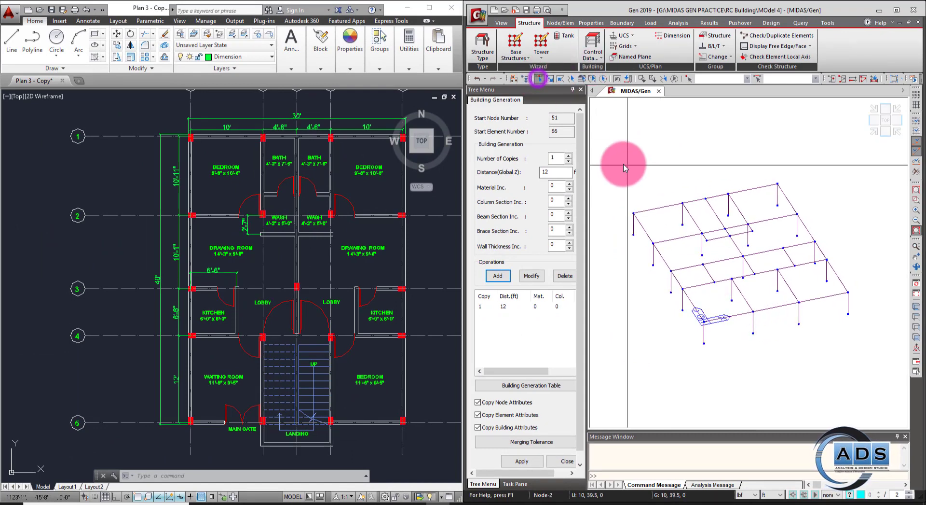
pyautogui.moveTo(624, 136)
pyautogui.mouseDown()
pyautogui.moveTo(758, 285)
pyautogui.moveTo(871, 381)
pyautogui.mouseUp()
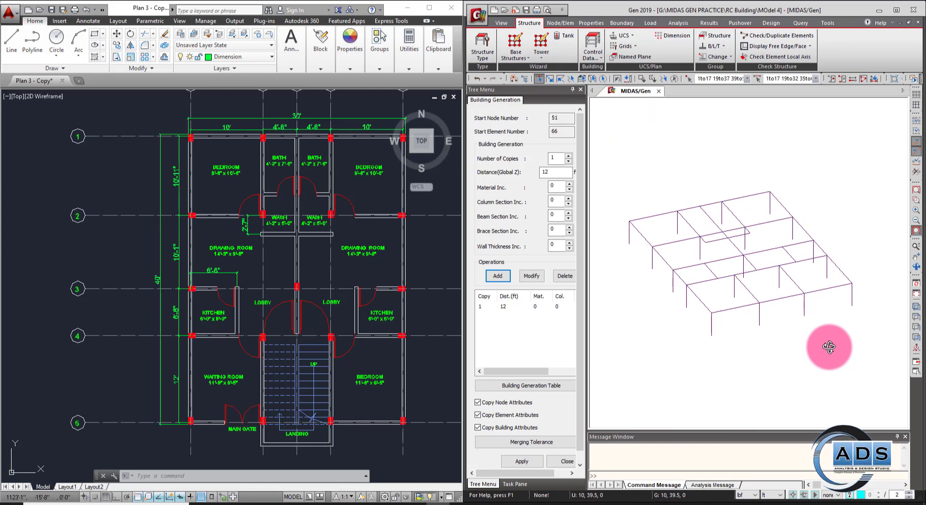
pyautogui.scroll(3, 759, 239)
pyautogui.moveTo(766, 236); pyautogui.dragTo(797, 246, button='middle')
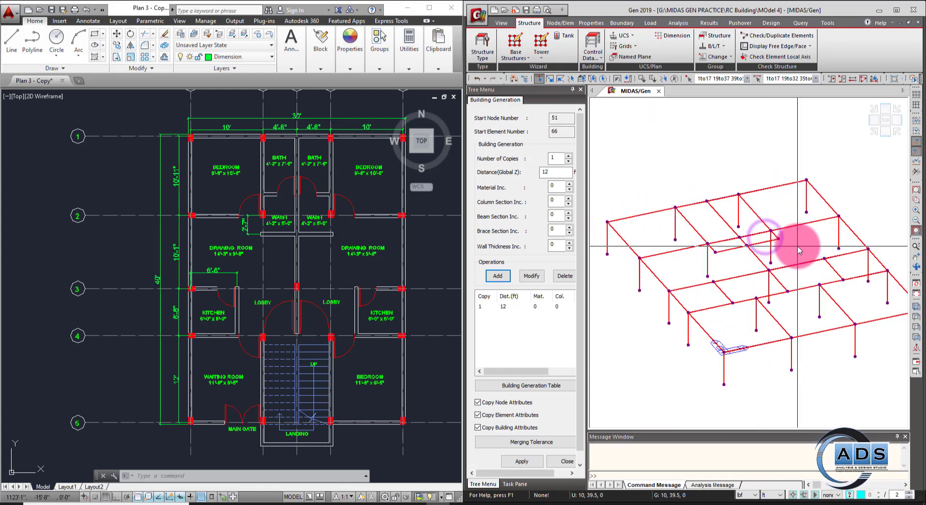
pyautogui.scroll(1, 801, 249)
pyautogui.click(802, 249)
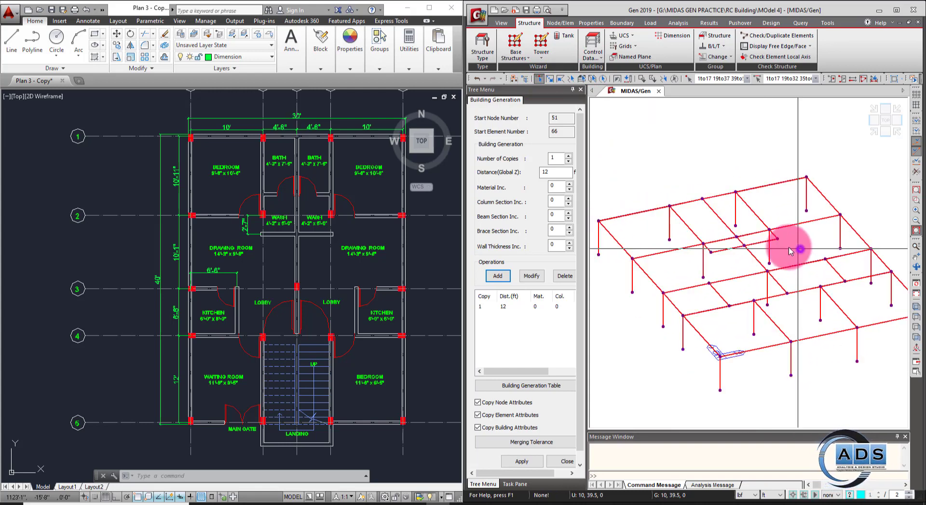
pyautogui.moveTo(790, 273); pyautogui.dragTo(736, 211, button='middle')
pyautogui.click(735, 207)
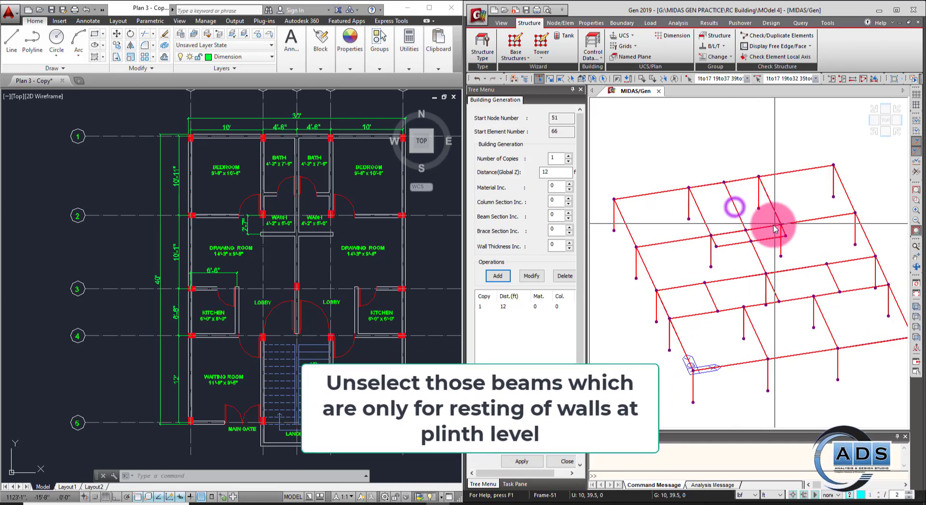
pyautogui.click(739, 217)
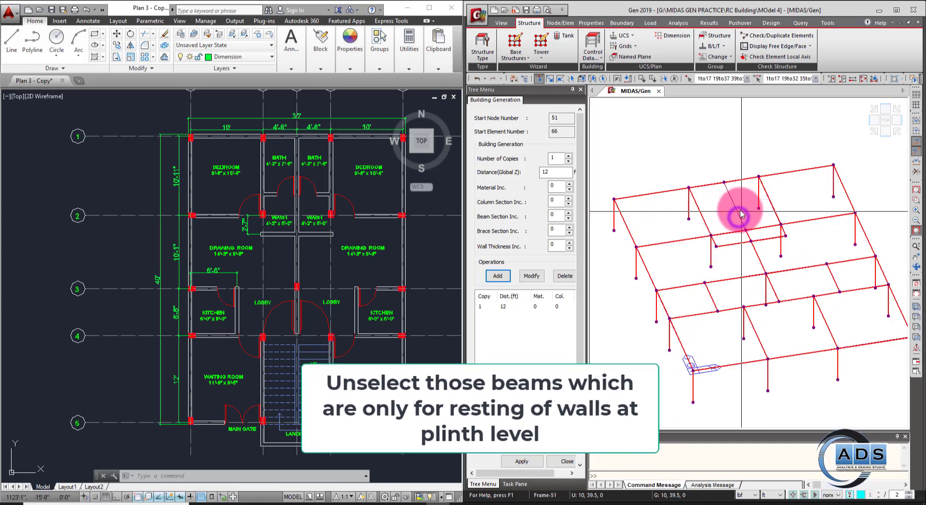
pyautogui.click(749, 236)
# - Unselect the beams that carry the wash-area walls, including the short stubs at both ends
pyautogui.scroll(1, 792, 246)
pyautogui.moveTo(791, 243); pyautogui.dragTo(817, 250, button='middle')
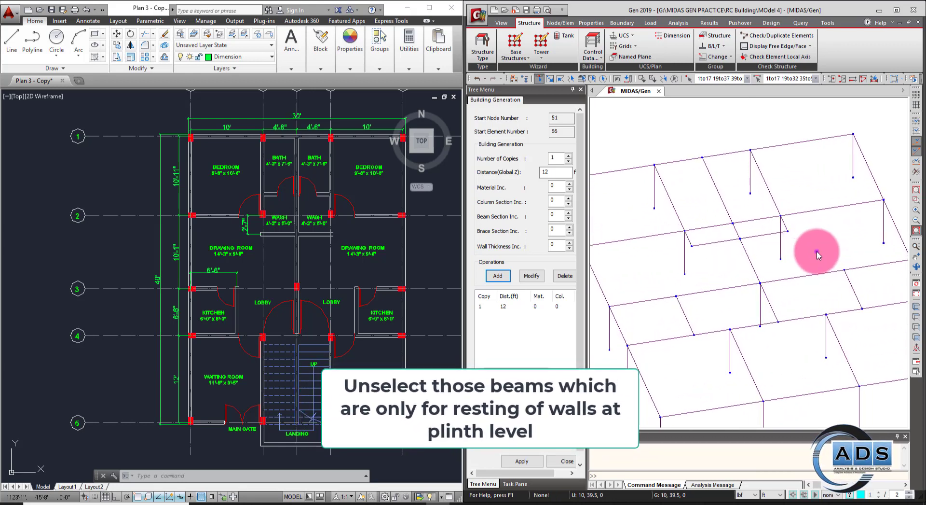
pyautogui.click(689, 238)
pyautogui.click(760, 234)
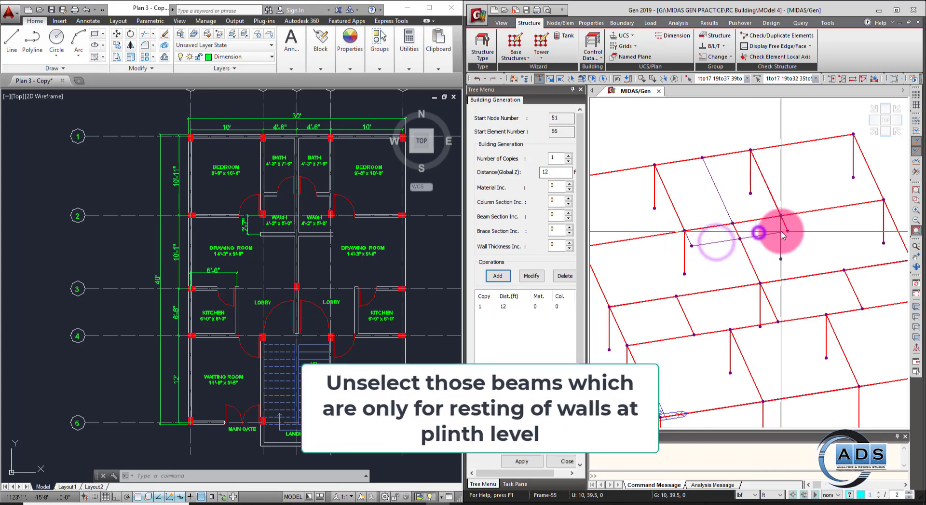
pyautogui.click(786, 225)
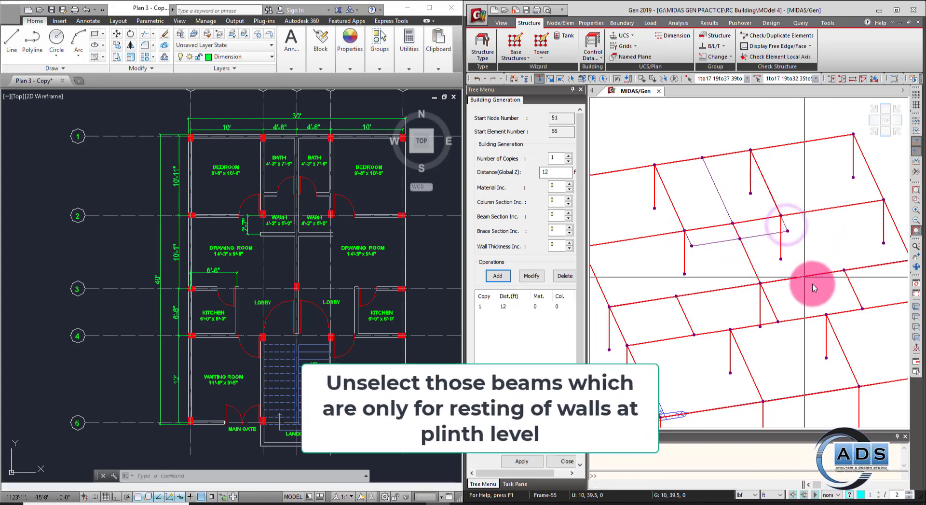
# - Unselect the partition-wall beam beside each of the two kitchens
pyautogui.moveTo(816, 298); pyautogui.dragTo(824, 244, button='middle')
pyautogui.click(694, 260)
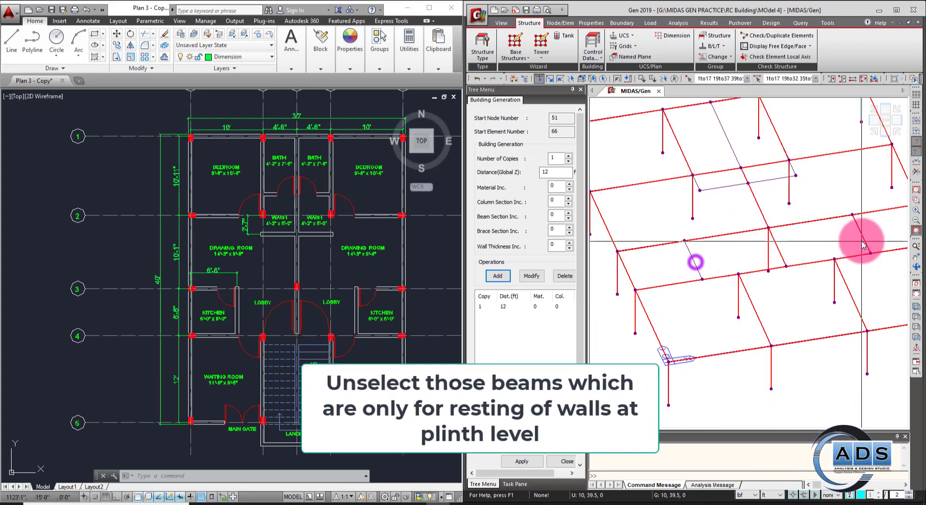
pyautogui.click(860, 238)
# - Generate the upper storey from the selected elements and close the building generation settings
pyautogui.scroll(-3, 863, 295)
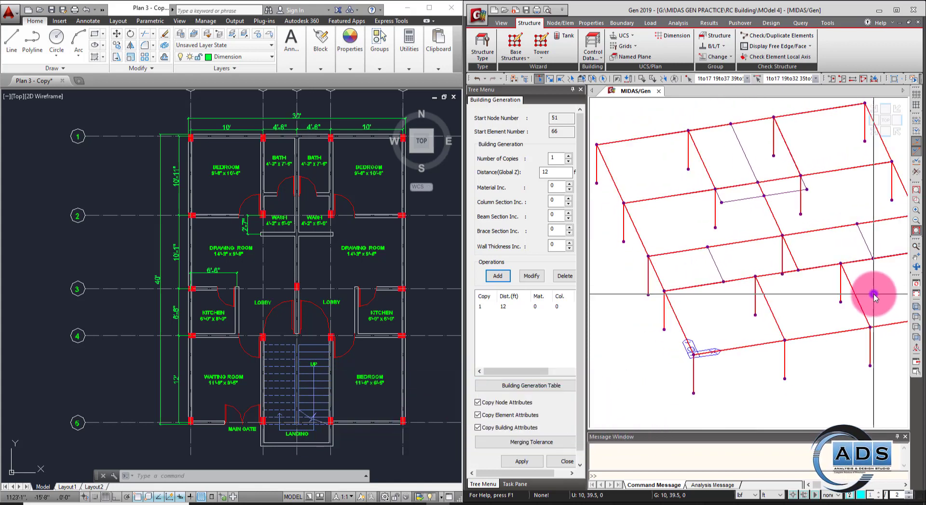
pyautogui.moveTo(886, 295); pyautogui.dragTo(823, 336, button='middle')
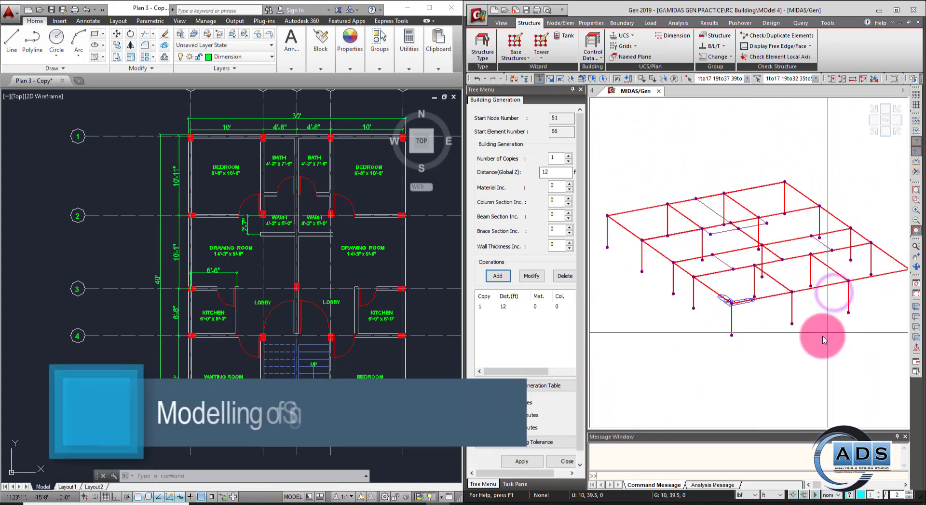
pyautogui.click(522, 461)
pyautogui.keyDown('ctrl'); pyautogui.moveTo(822, 333); pyautogui.dragTo(653, 240, button='middle'); pyautogui.keyUp('ctrl')
pyautogui.click(554, 463)
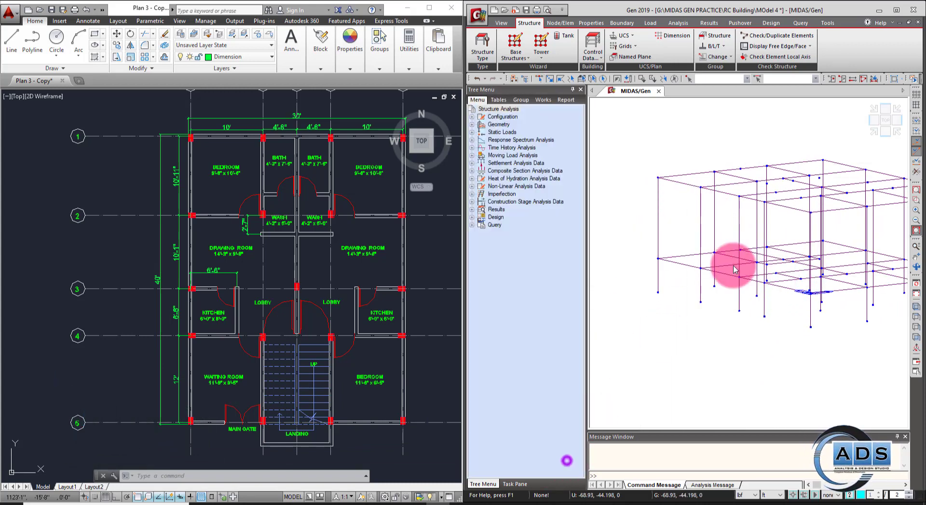
# - Query the roof, plinth and base nodes of one corner column to measure the vertical distances between them, and close the query
pyautogui.click(801, 23)
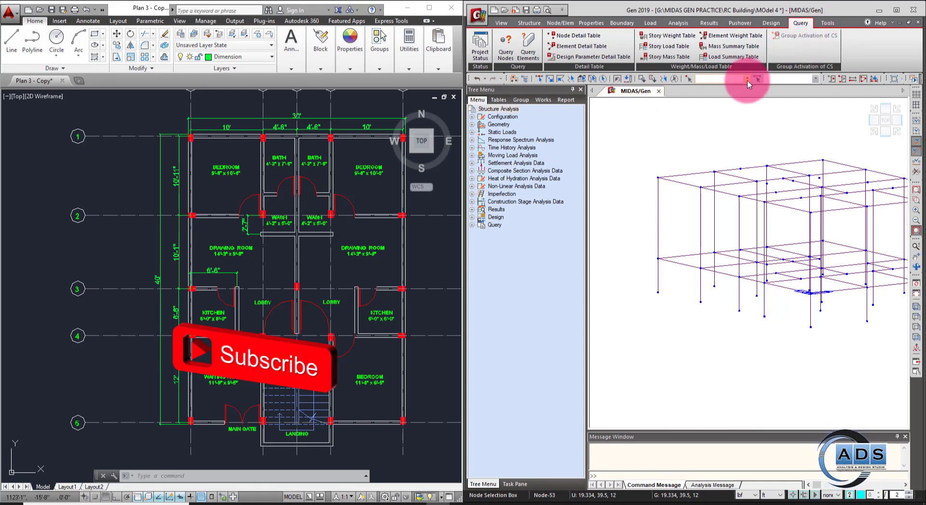
pyautogui.click(506, 54)
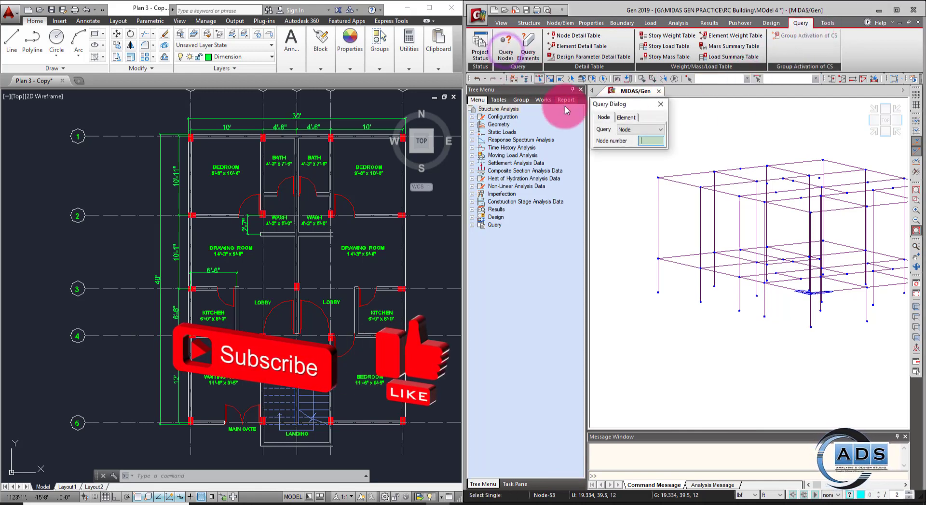
pyautogui.click(659, 177)
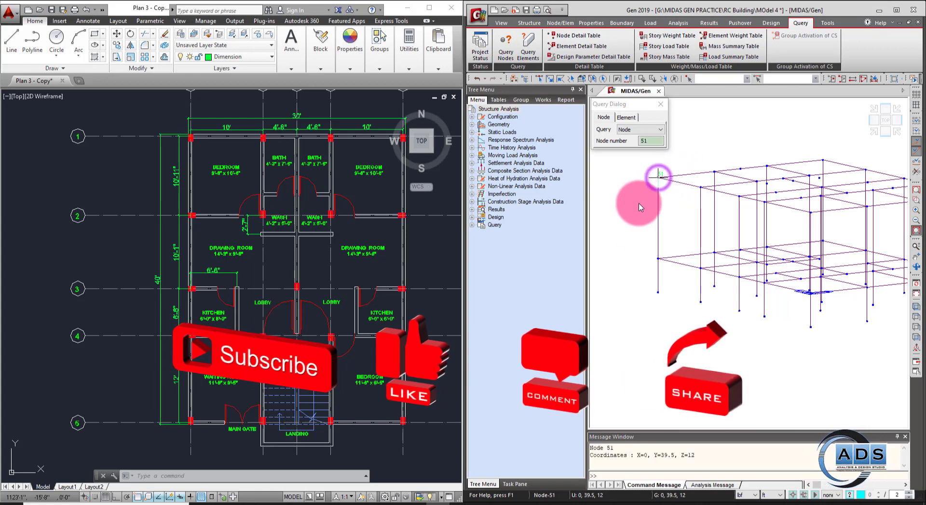
pyautogui.click(658, 258)
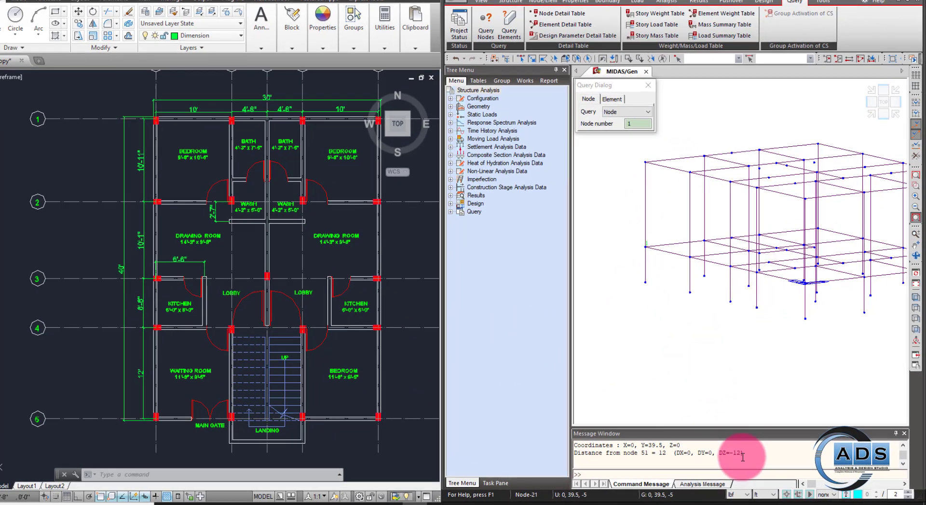
pyautogui.moveTo(739, 454); pyautogui.dragTo(601, 455)
pyautogui.click(397, 418)
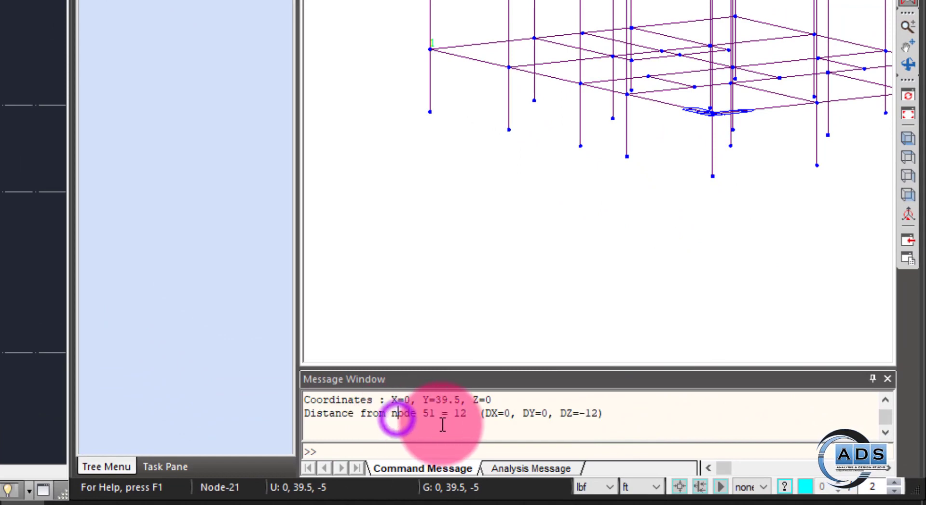
pyautogui.moveTo(426, 417); pyautogui.dragTo(452, 417)
pyautogui.click(466, 416)
pyautogui.click(468, 416)
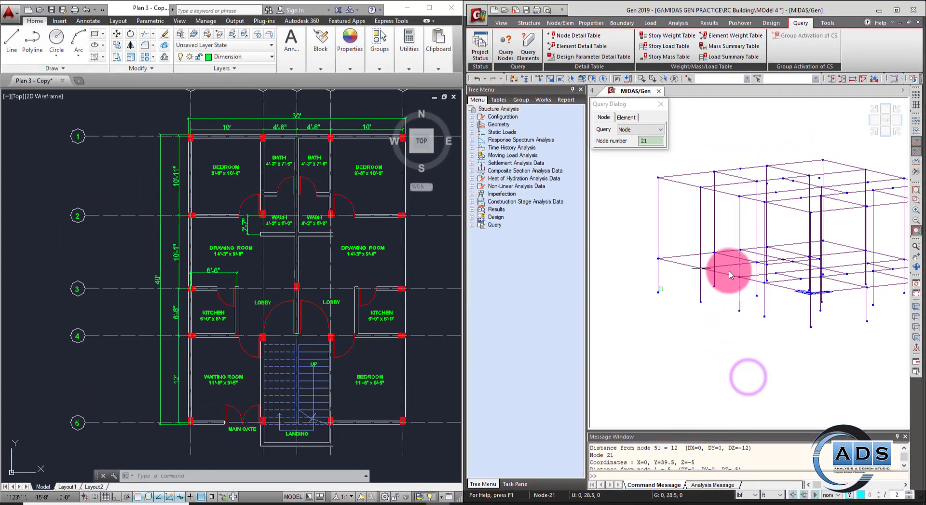
pyautogui.click(633, 272)
pyautogui.click(665, 105)
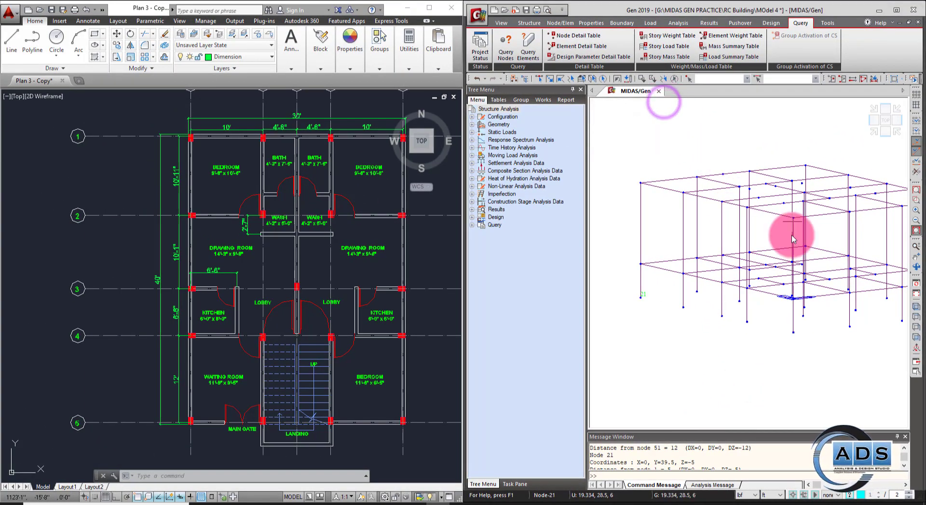
# - Set the selection filter to x for picking elements in the generated frame
pyautogui.keyDown('ctrl'); pyautogui.moveTo(748, 244); pyautogui.dragTo(786, 244, button='middle'); pyautogui.keyUp('ctrl')
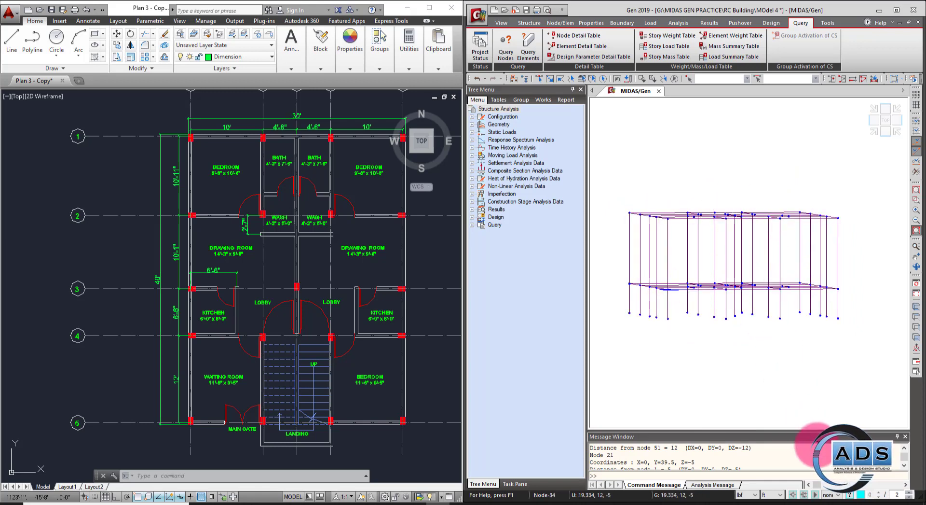
pyautogui.keyDown('ctrl'); pyautogui.moveTo(772, 290); pyautogui.dragTo(689, 207, button='middle'); pyautogui.keyUp('ctrl')
pyautogui.moveTo(775, 306)
pyautogui.keyDown('ctrl'); pyautogui.mouseDown(button='middle')
pyautogui.moveTo(797, 293)
pyautogui.moveTo(785, 289)
pyautogui.moveTo(776, 302)
pyautogui.mouseUp(button='middle'); pyautogui.keyUp('ctrl')
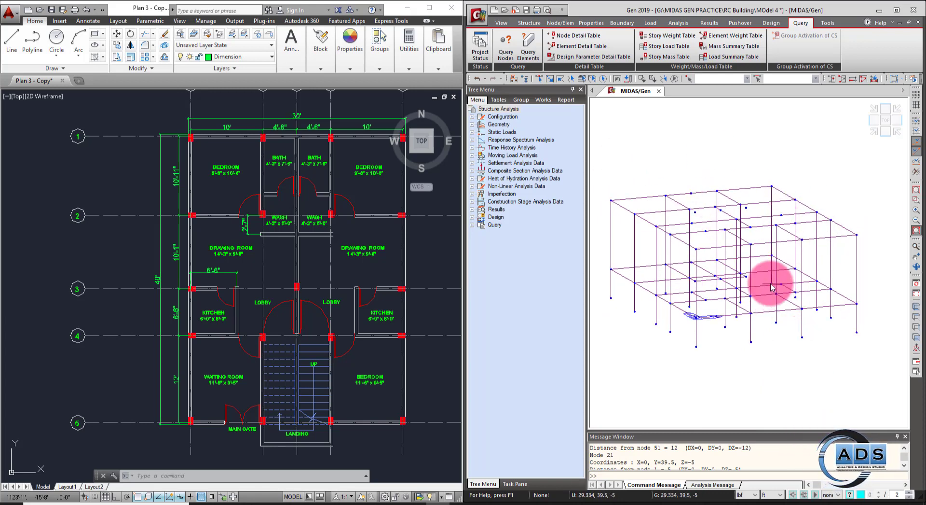
pyautogui.keyDown('ctrl'); pyautogui.moveTo(702, 236); pyautogui.dragTo(793, 363, button='middle'); pyautogui.keyUp('ctrl')
pyautogui.click(828, 491)
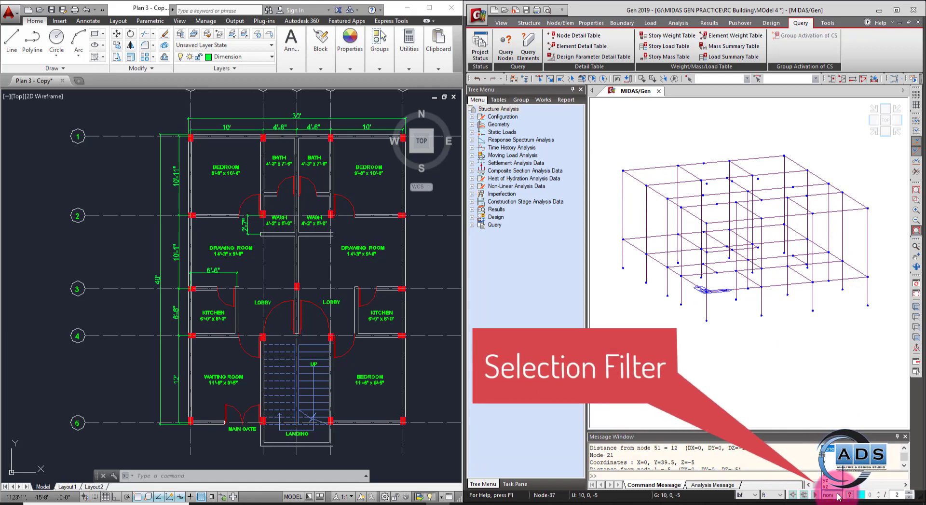
pyautogui.click(826, 454)
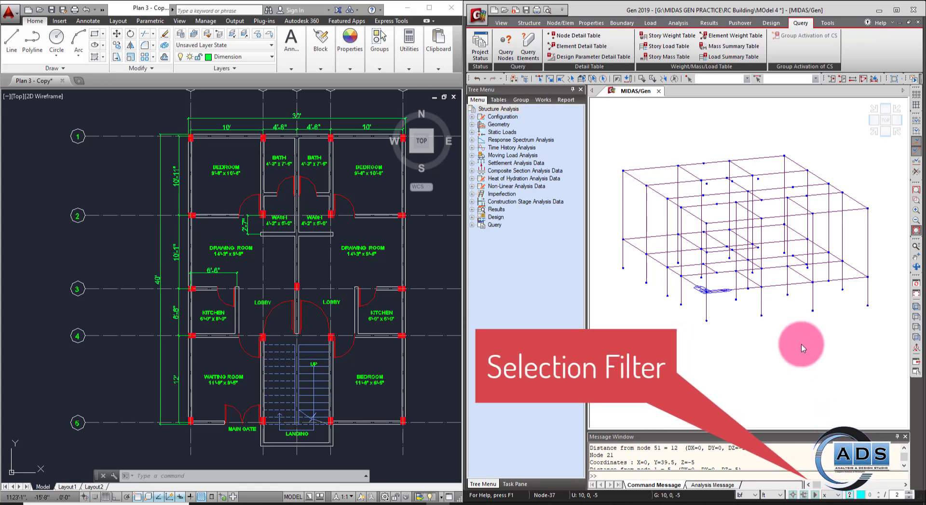
# - Window-select the entire frame with the x filter to pick only the x-direction beams, and clear the selection
pyautogui.click(538, 78)
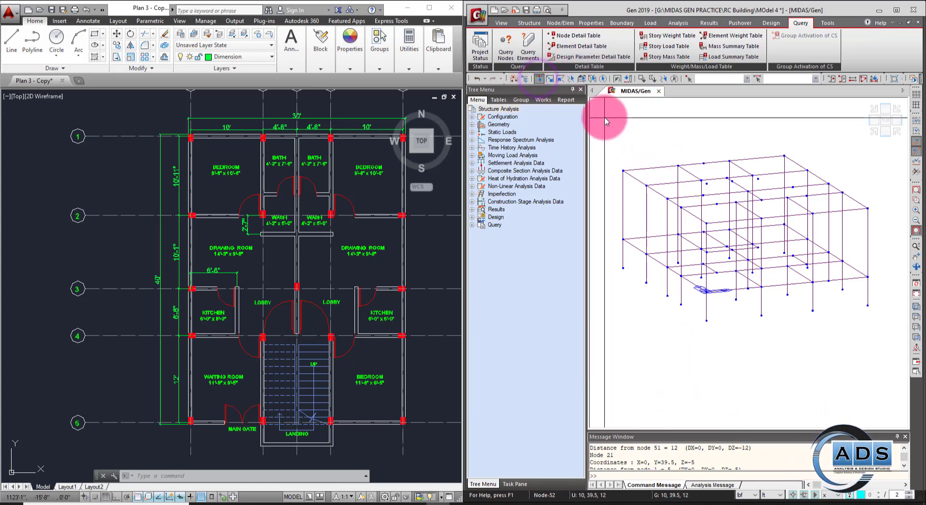
pyautogui.moveTo(605, 116); pyautogui.dragTo(899, 365)
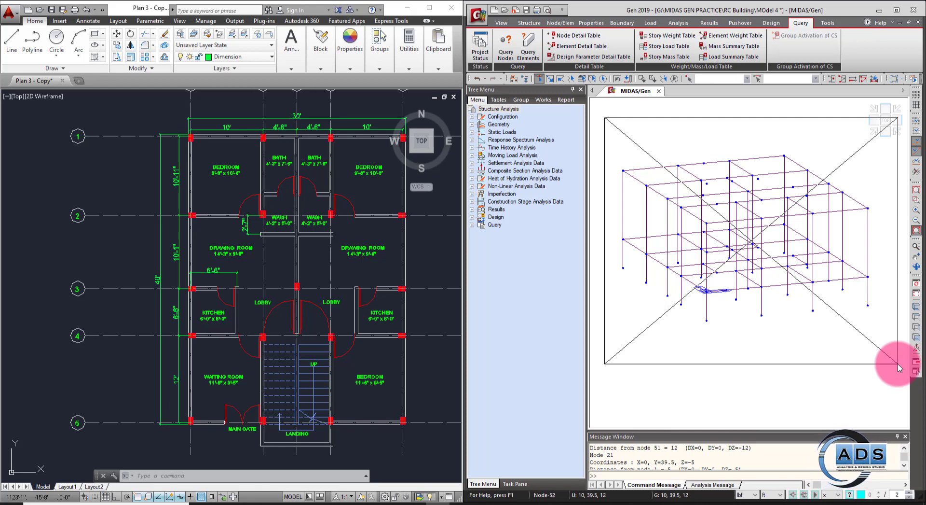
pyautogui.moveTo(898, 368); pyautogui.dragTo(898, 368)
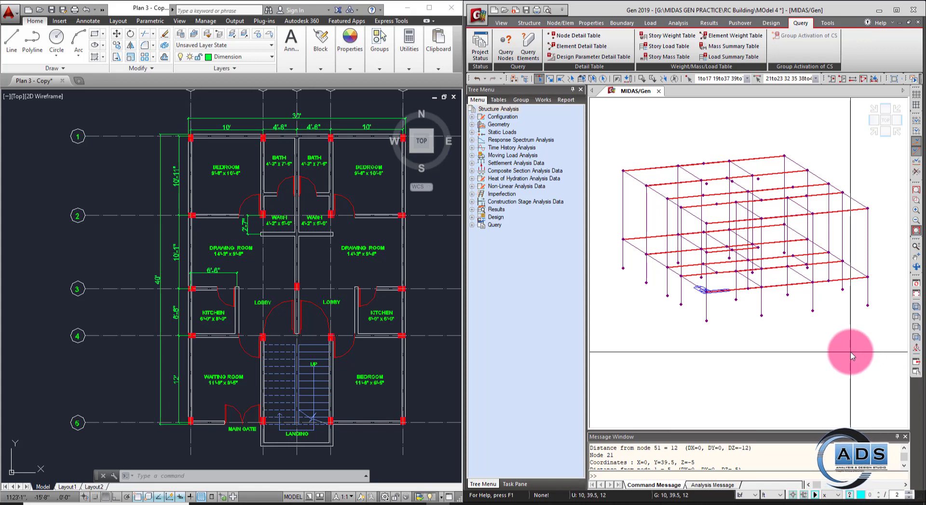
pyautogui.click(835, 349)
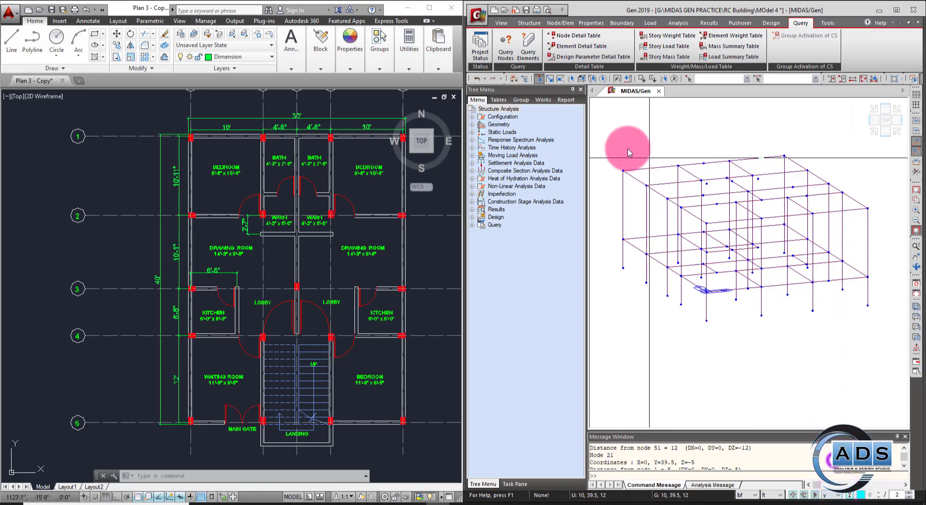
# - Window-select the entire frame with the selection filter set to y and again with z, clearing the selection after each pick
pyautogui.moveTo(608, 119); pyautogui.dragTo(894, 367)
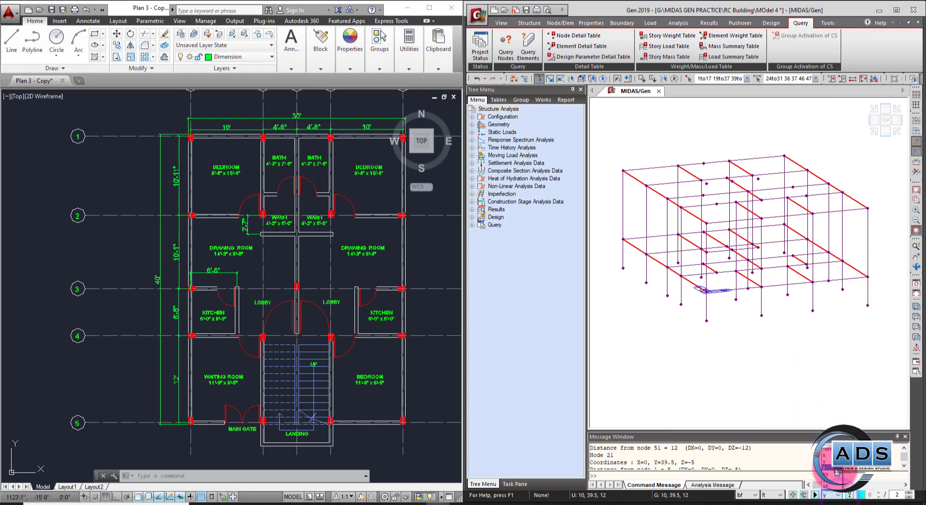
pyautogui.moveTo(617, 136); pyautogui.dragTo(894, 366)
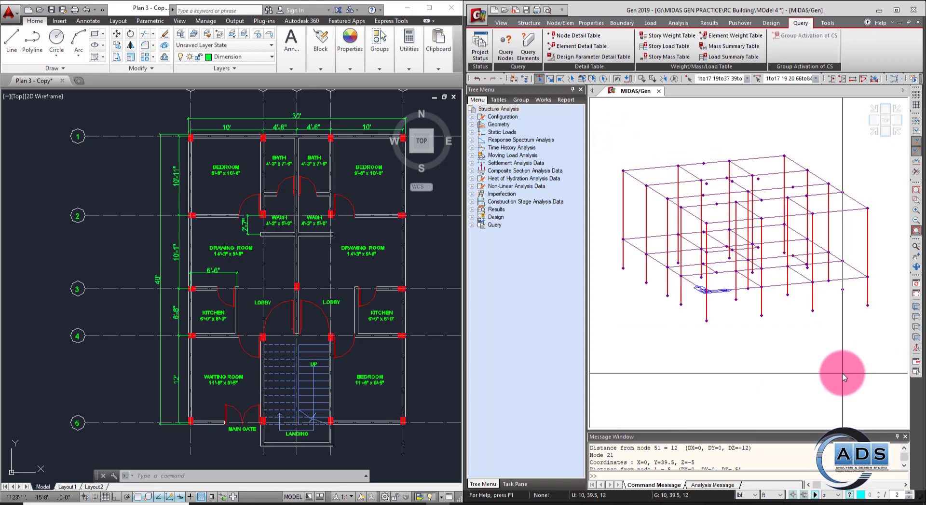
pyautogui.click(837, 417)
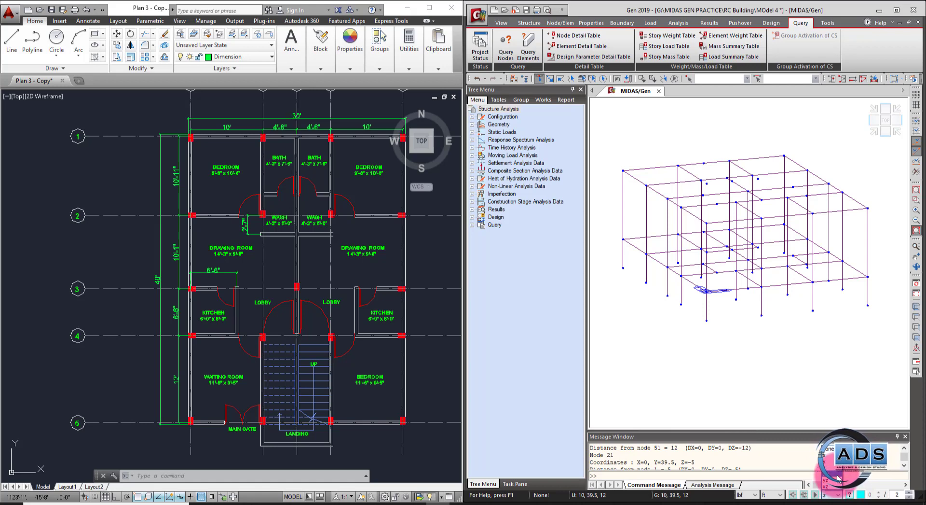
# - Set the selection filter to xy, window-select the entire frame to pick all horizontal beams, and clear the selection
pyautogui.keyDown('ctrl'); pyautogui.moveTo(858, 337); pyautogui.dragTo(841, 327, button='middle'); pyautogui.keyUp('ctrl')
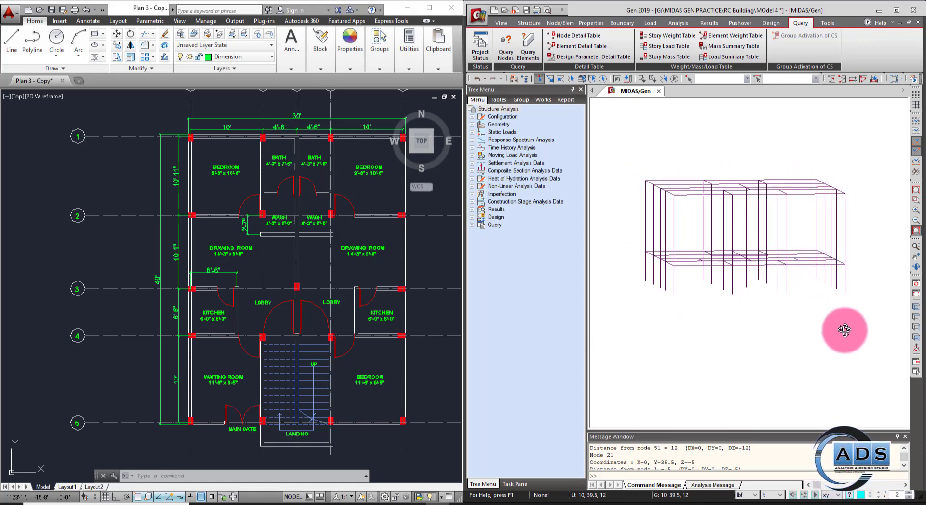
pyautogui.moveTo(629, 140); pyautogui.dragTo(877, 314)
pyautogui.keyDown('ctrl'); pyautogui.moveTo(877, 315); pyautogui.dragTo(810, 334, button='middle'); pyautogui.keyUp('ctrl')
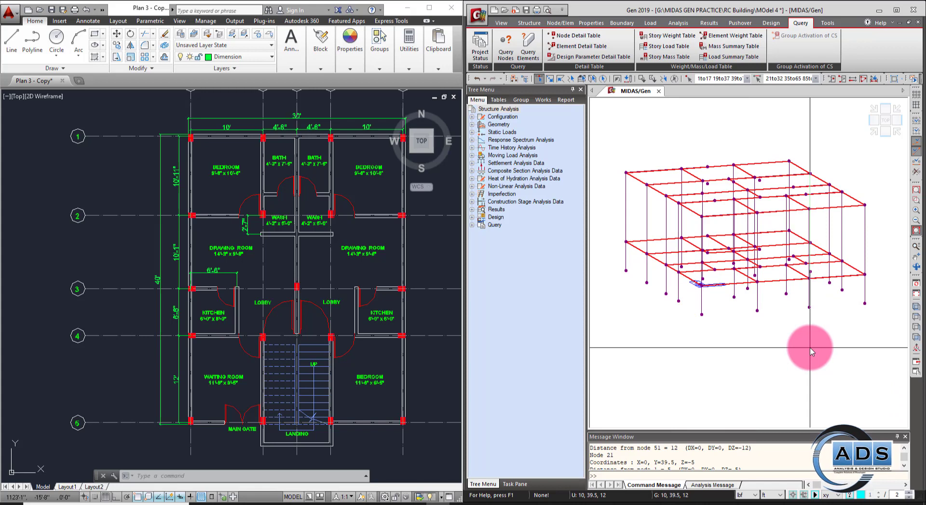
pyautogui.click(802, 333)
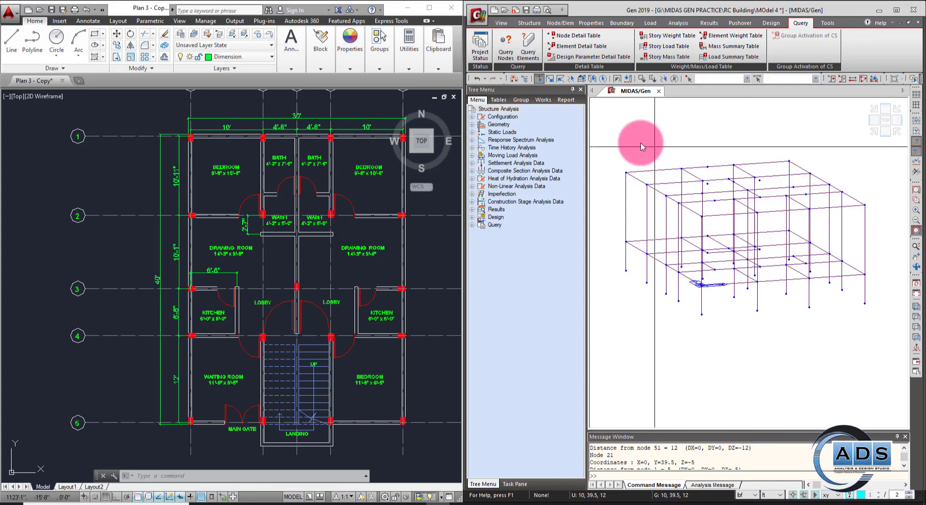
# - Select only the roof-level beams and nodes using the xy filter and activate them in isolation
pyautogui.keyDown('ctrl'); pyautogui.moveTo(787, 255); pyautogui.dragTo(764, 203, button='middle'); pyautogui.keyUp('ctrl')
pyautogui.moveTo(625, 149); pyautogui.dragTo(870, 221)
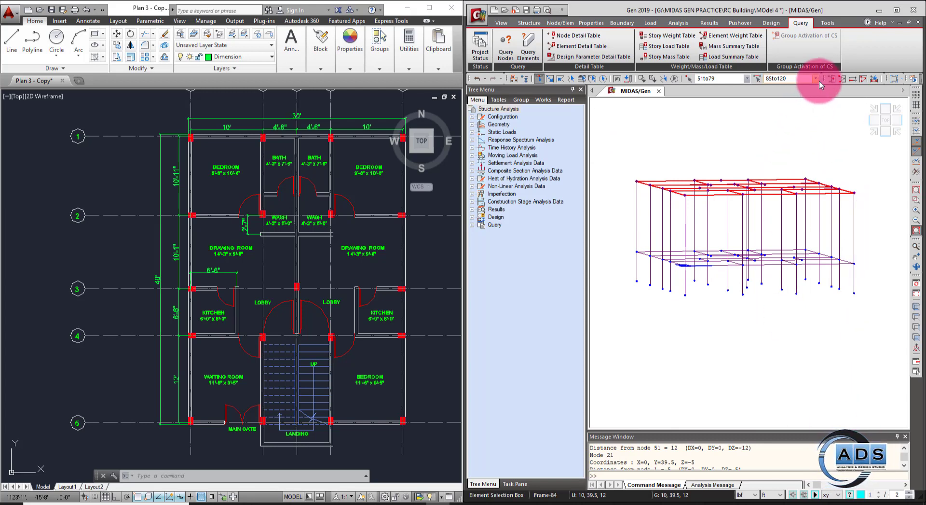
pyautogui.click(833, 78)
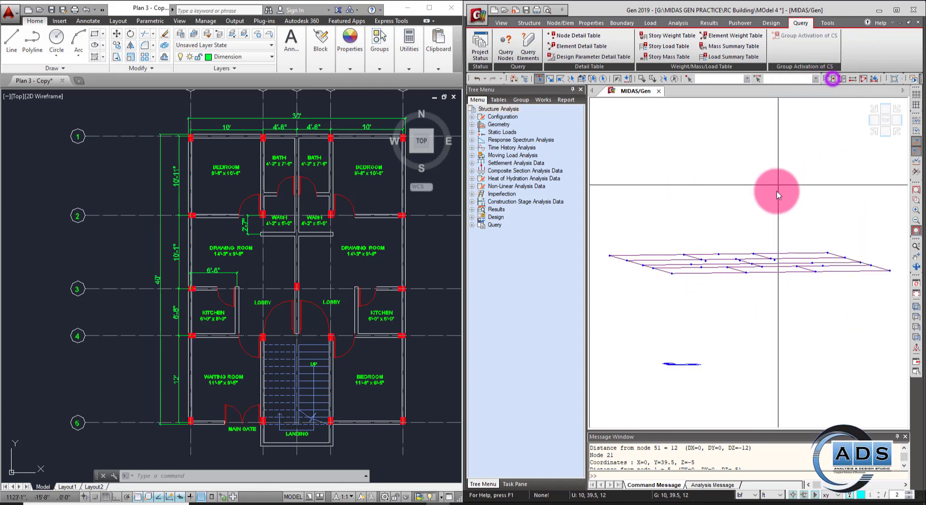
# - Delete the two free nodes in the drawing rooms of the roof plan, viewed from the top
pyautogui.click(886, 122)
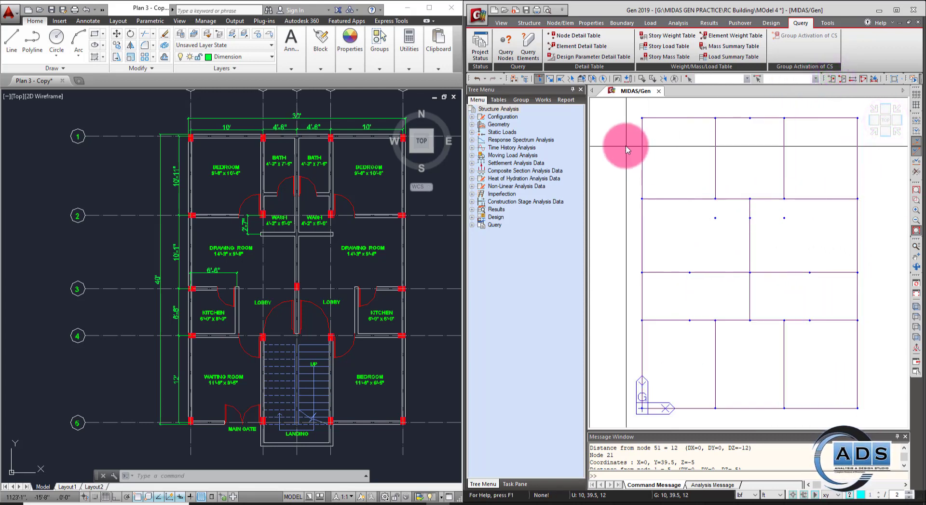
pyautogui.moveTo(704, 210); pyautogui.dragTo(728, 228)
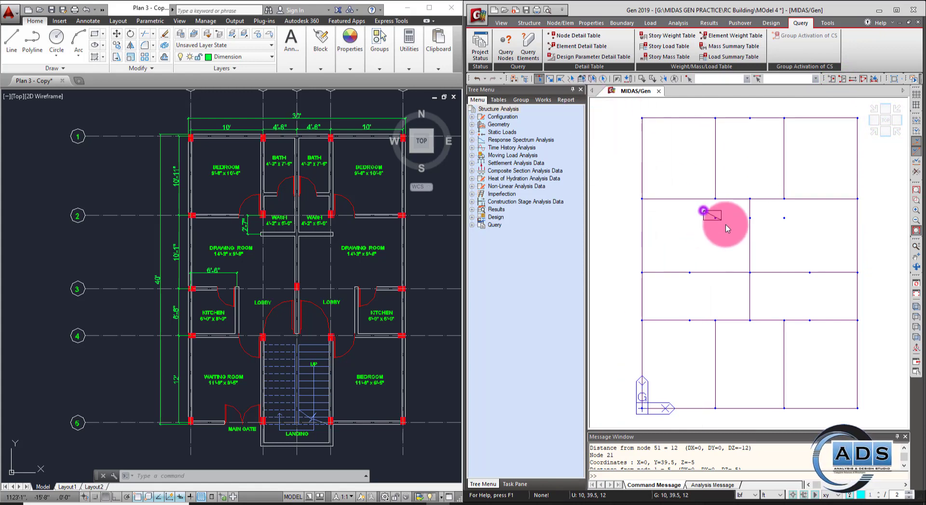
pyautogui.press('Delete')
pyautogui.moveTo(776, 211); pyautogui.dragTo(801, 237)
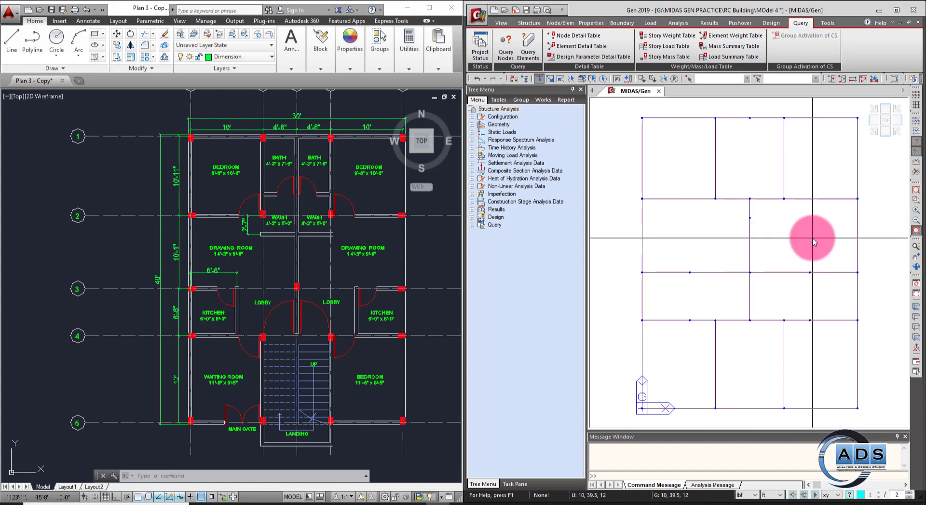
# - Try to delete the intermediate node on the grid 3 roof beam above the kitchen next to the waiting room
pyautogui.keyDown('ctrl'); pyautogui.moveTo(814, 242); pyautogui.dragTo(790, 283, button='middle'); pyautogui.keyUp('ctrl')
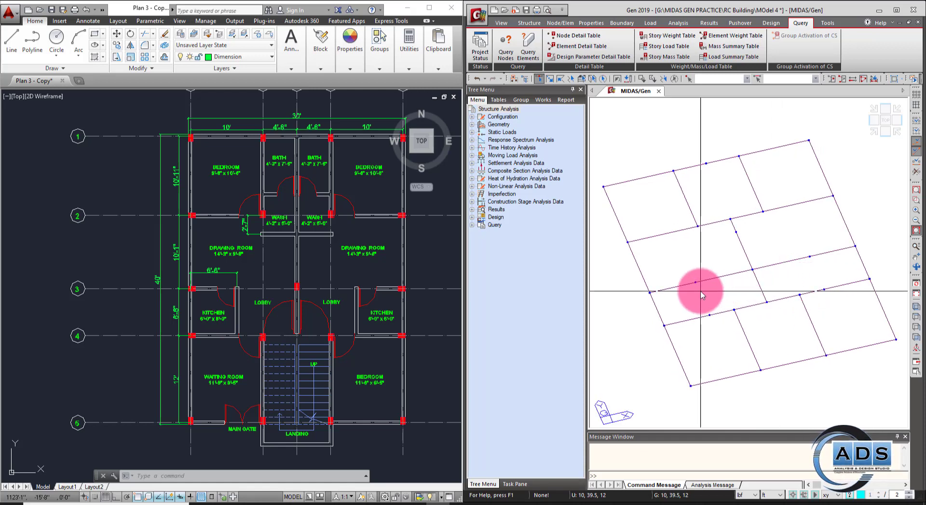
pyautogui.scroll(2, 698, 291)
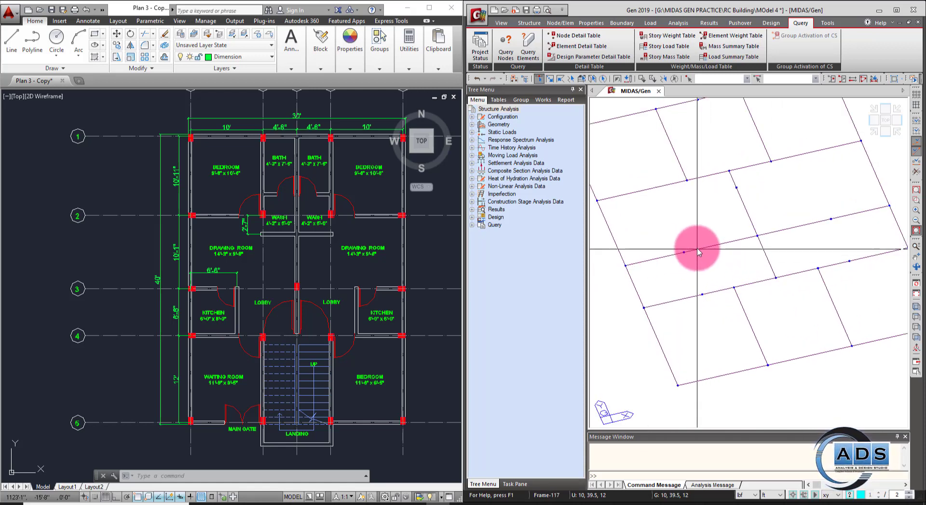
pyautogui.moveTo(669, 235); pyautogui.dragTo(704, 268)
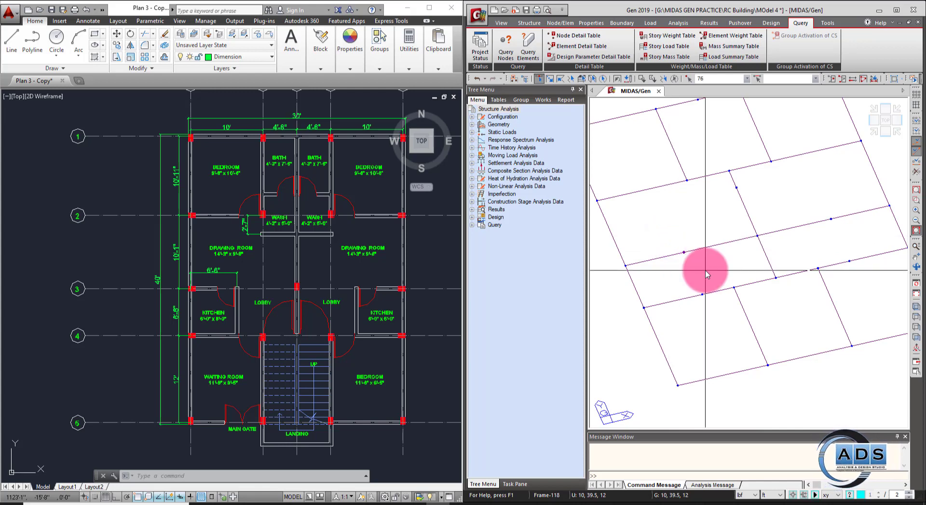
pyautogui.press('Delete')
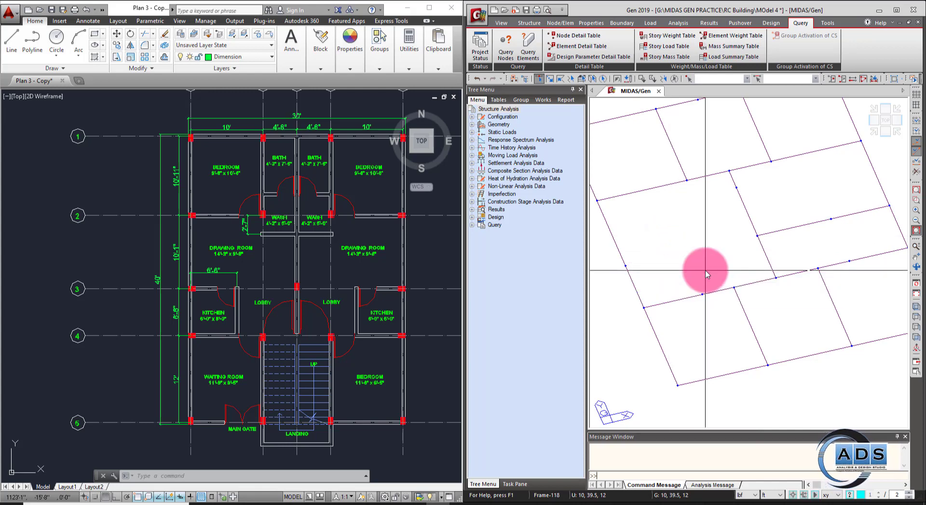
pyautogui.moveTo(707, 274)
pyautogui.keyDown('ctrl'); pyautogui.mouseDown(button='middle')
pyautogui.moveTo(714, 263)
pyautogui.moveTo(701, 270)
pyautogui.mouseUp(button='middle'); pyautogui.keyUp('ctrl')
pyautogui.moveTo(699, 308); pyautogui.dragTo(692, 292)
pyautogui.moveTo(670, 228); pyautogui.dragTo(670, 229)
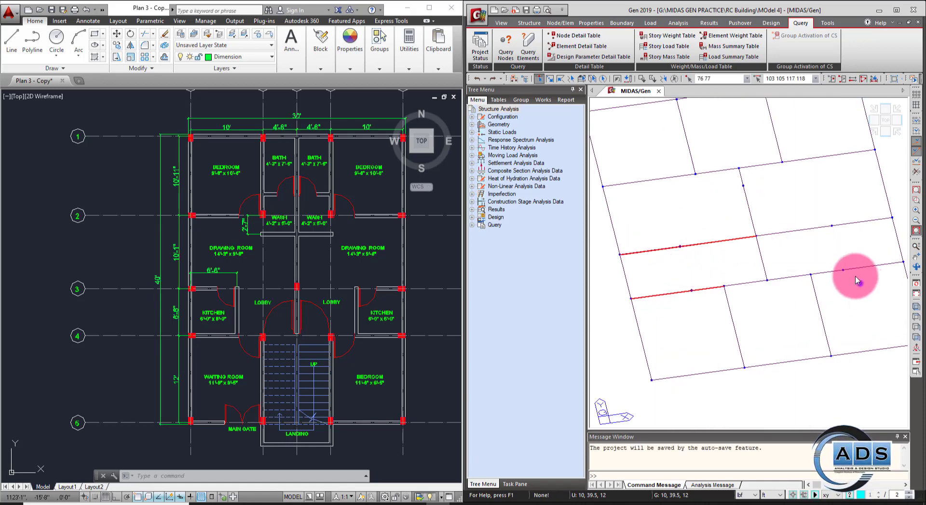
pyautogui.moveTo(854, 242); pyautogui.dragTo(727, 176)
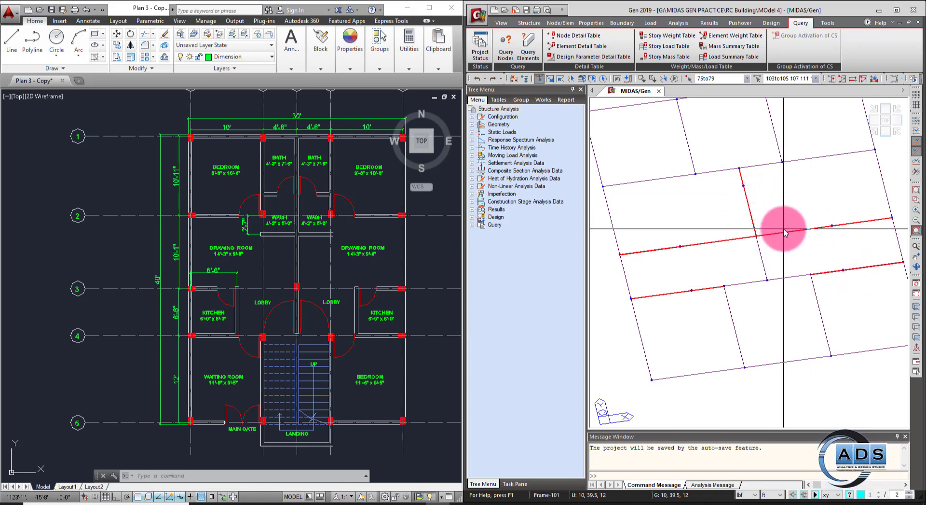
pyautogui.click(790, 211)
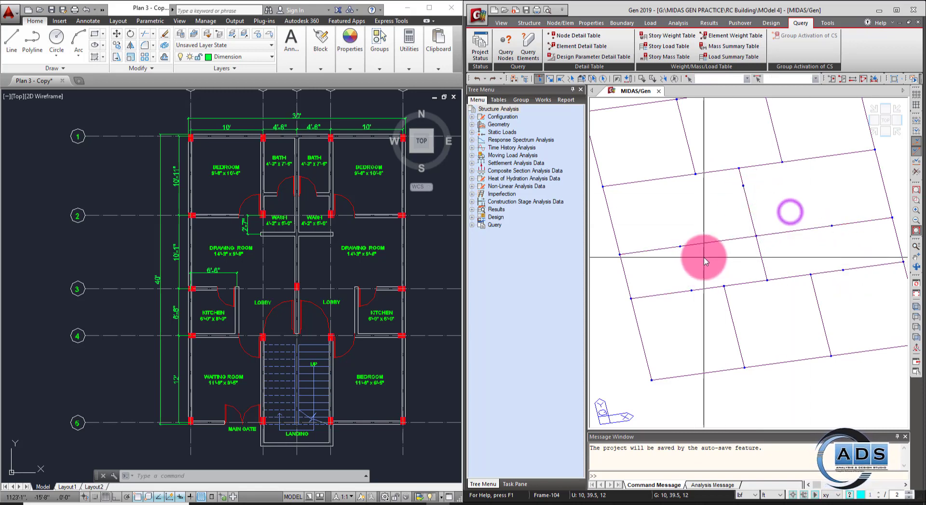
pyautogui.moveTo(703, 257); pyautogui.dragTo(660, 228)
pyautogui.moveTo(842, 236); pyautogui.dragTo(790, 203)
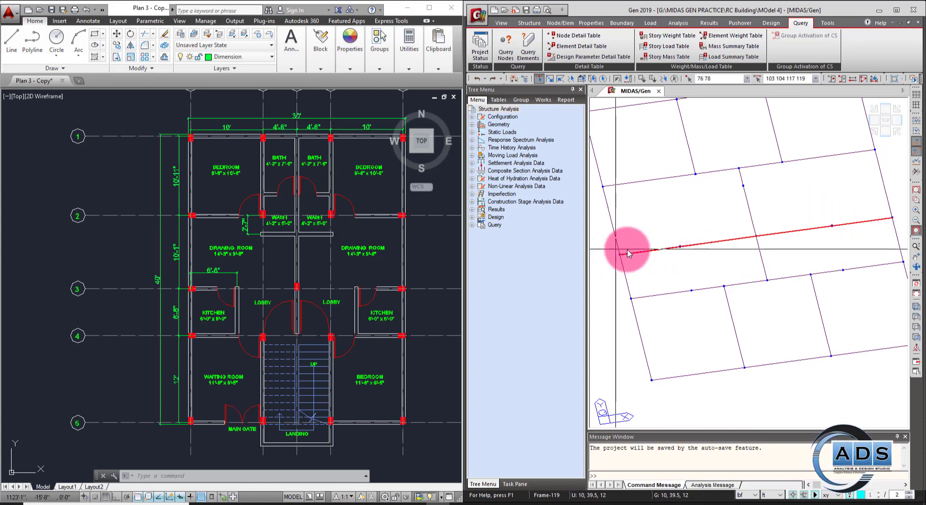
pyautogui.click(834, 211)
# - Merge the split roof beams at the waiting-room kitchen, on grid 4 at the other kitchen, and on the central drawing-room wall, as selected frame elements
pyautogui.moveTo(698, 257); pyautogui.dragTo(664, 227)
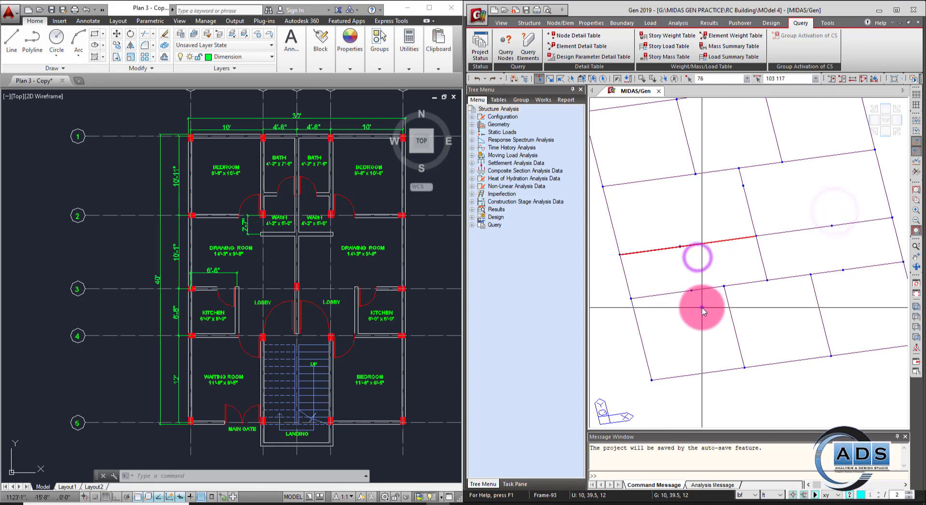
pyautogui.moveTo(702, 308); pyautogui.dragTo(673, 276)
pyautogui.moveTo(881, 285); pyautogui.dragTo(833, 249)
pyautogui.moveTo(787, 210); pyautogui.dragTo(734, 180)
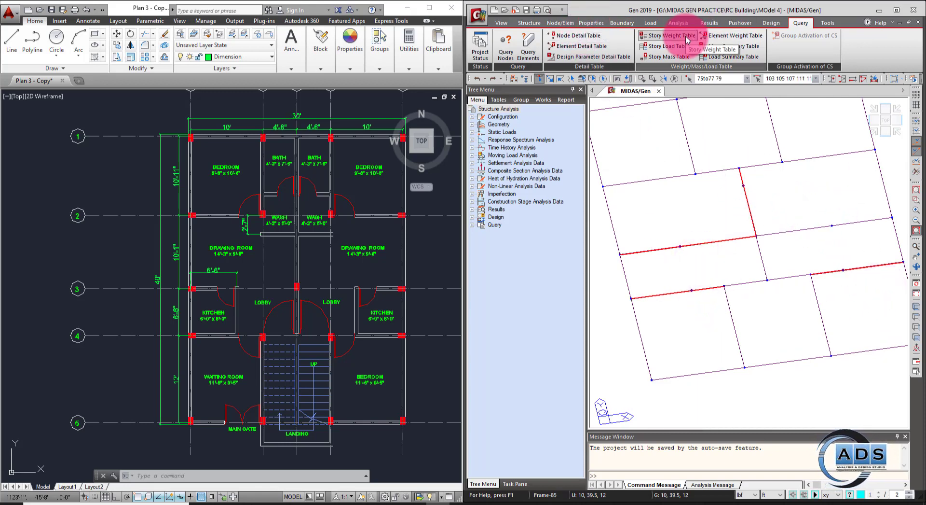
pyautogui.click(560, 23)
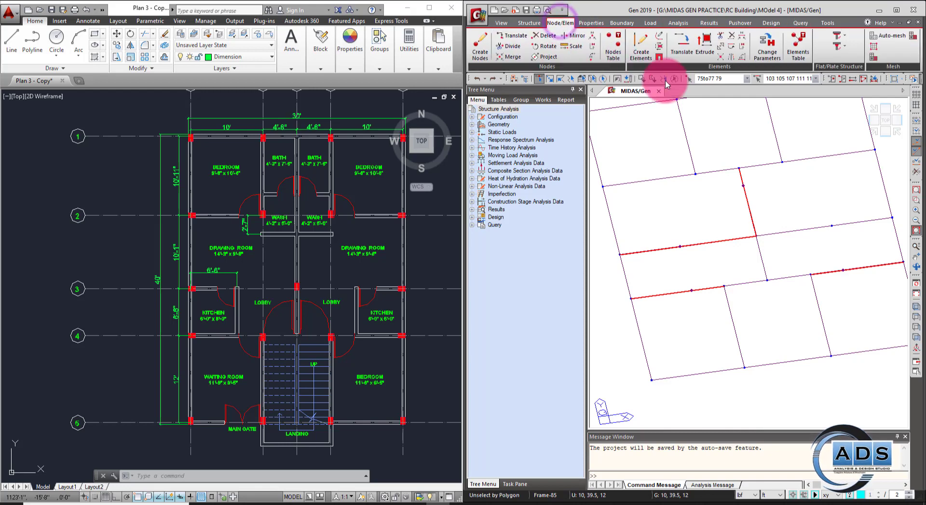
pyautogui.click(721, 47)
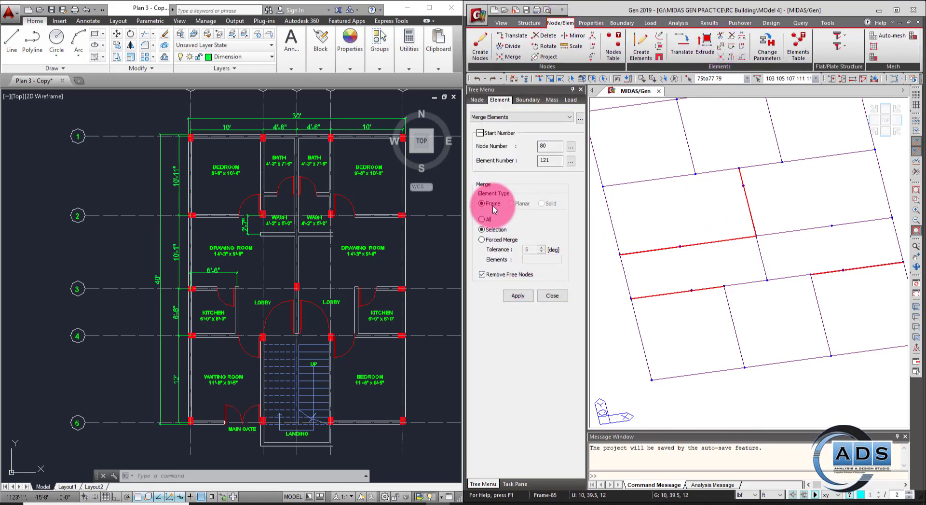
pyautogui.click(519, 297)
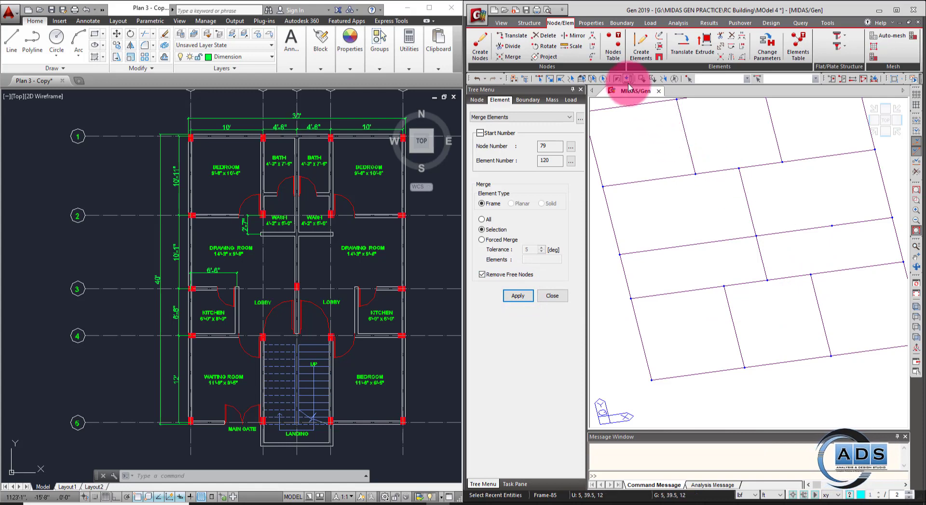
# - Merge the two beam segments remaining on grid 3 above the kitchen next to the bedroom, and close the merge settings
pyautogui.click(540, 78)
pyautogui.click(844, 240)
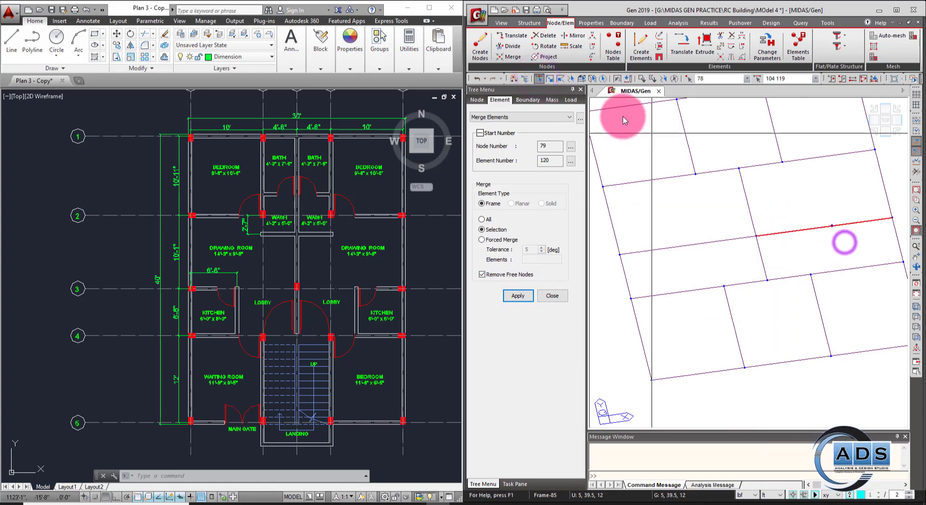
pyautogui.click(540, 300)
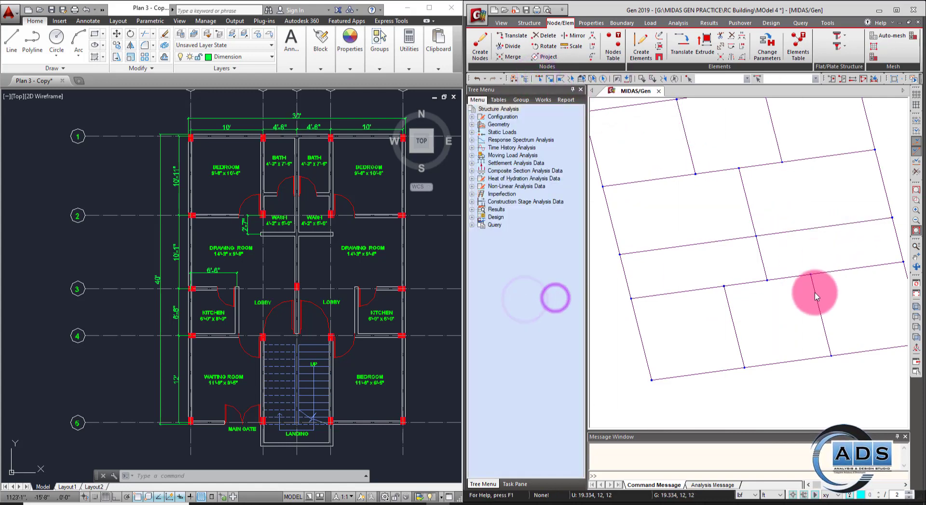
# - Merge the two segments of the grid 1 roof beam above the baths, and close the merge settings
pyautogui.scroll(1, 844, 301)
pyautogui.scroll(-3, 842, 291)
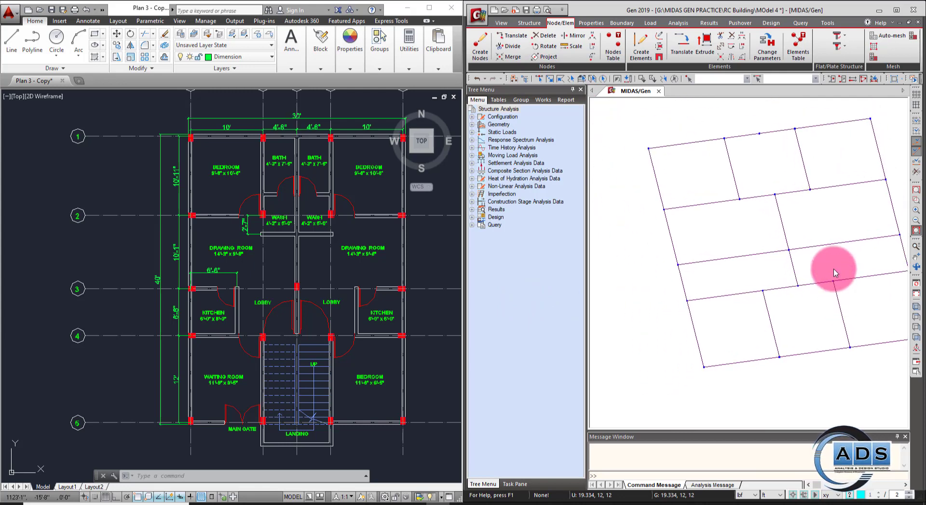
pyautogui.moveTo(840, 242); pyautogui.dragTo(817, 296, button='middle')
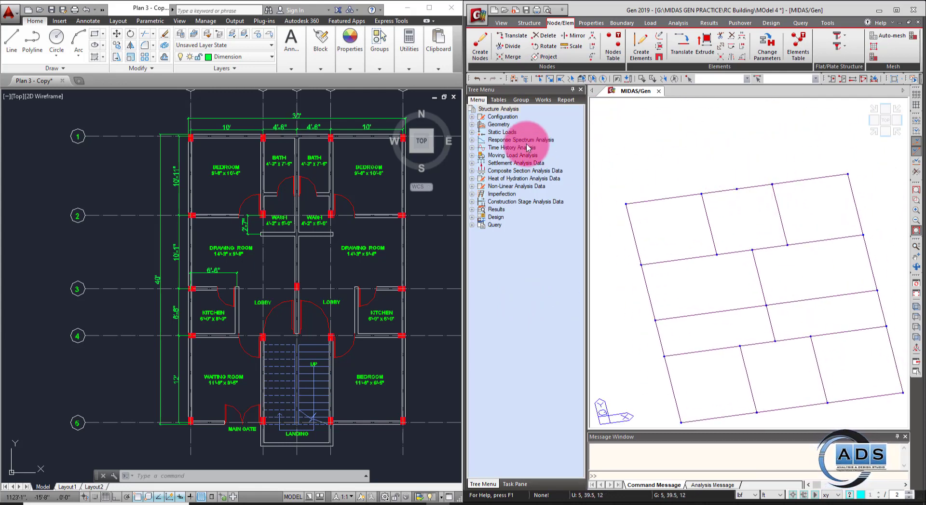
pyautogui.click(737, 189)
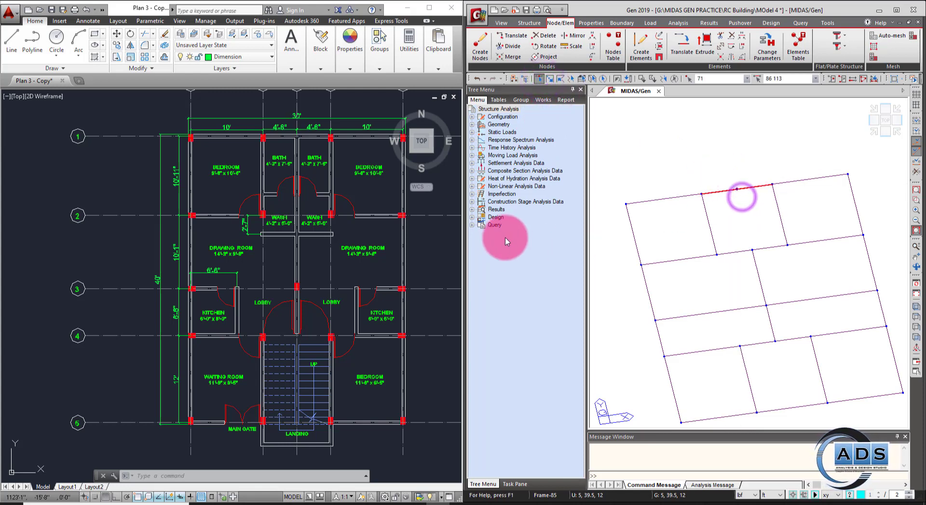
pyautogui.click(722, 48)
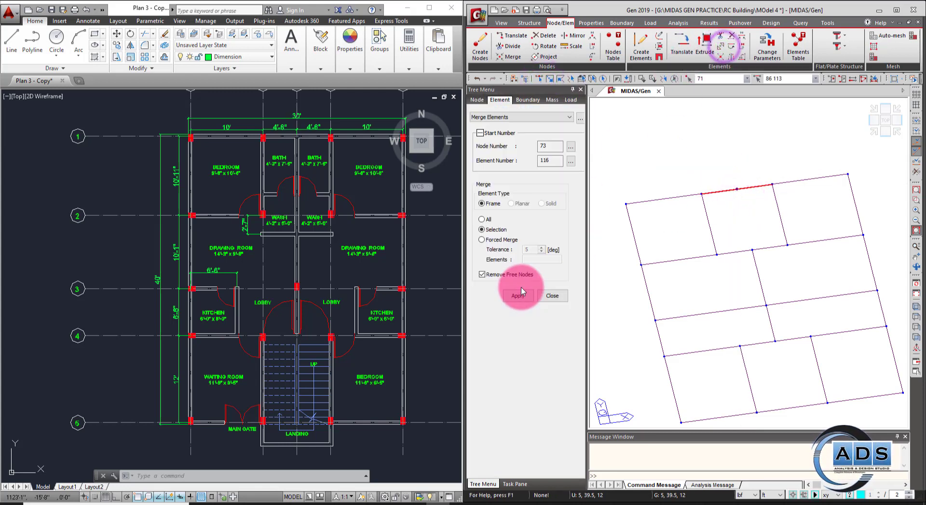
pyautogui.click(553, 301)
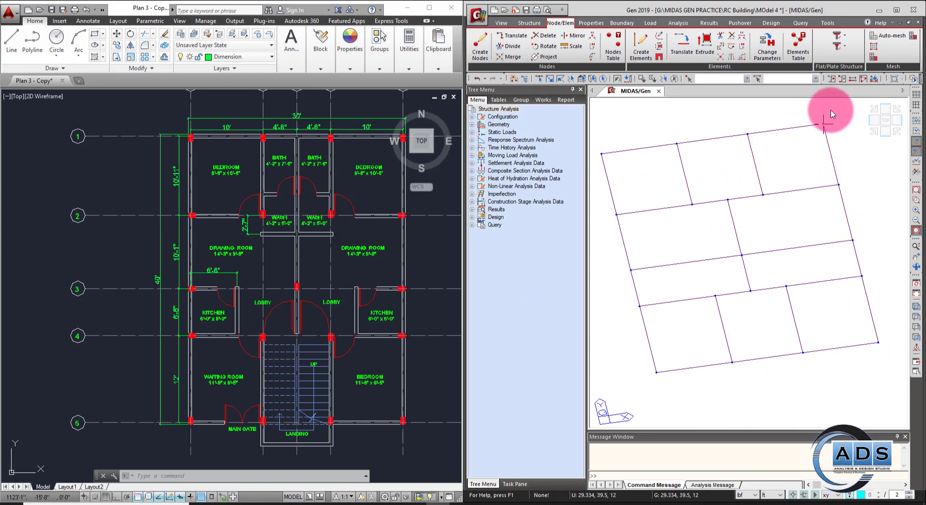
# - Reactivate all elements so the complete house frame is displayed
pyautogui.click(866, 80)
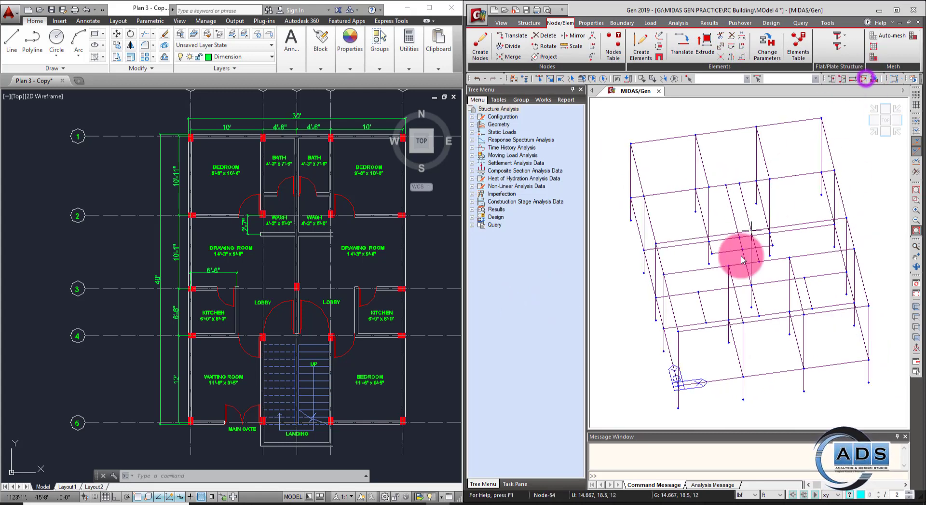
pyautogui.keyDown('ctrl'); pyautogui.moveTo(768, 297); pyautogui.dragTo(781, 388, button='middle'); pyautogui.keyUp('ctrl')
pyautogui.scroll(5, 282, 425)
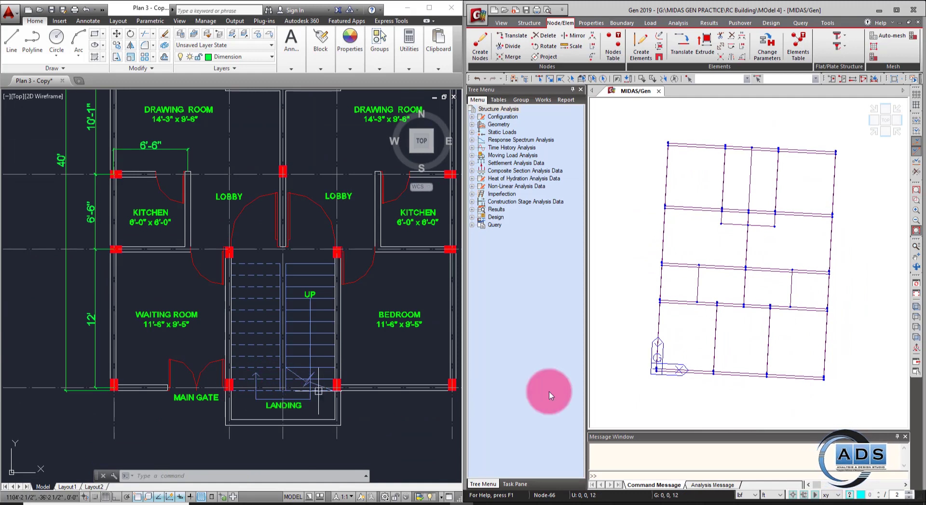
# - Set the selection filter to none, and activate only the columns and beams surrounding the staircase between grids 4 and 5
pyautogui.keyDown('ctrl'); pyautogui.moveTo(751, 331); pyautogui.dragTo(794, 325, button='middle'); pyautogui.keyUp('ctrl')
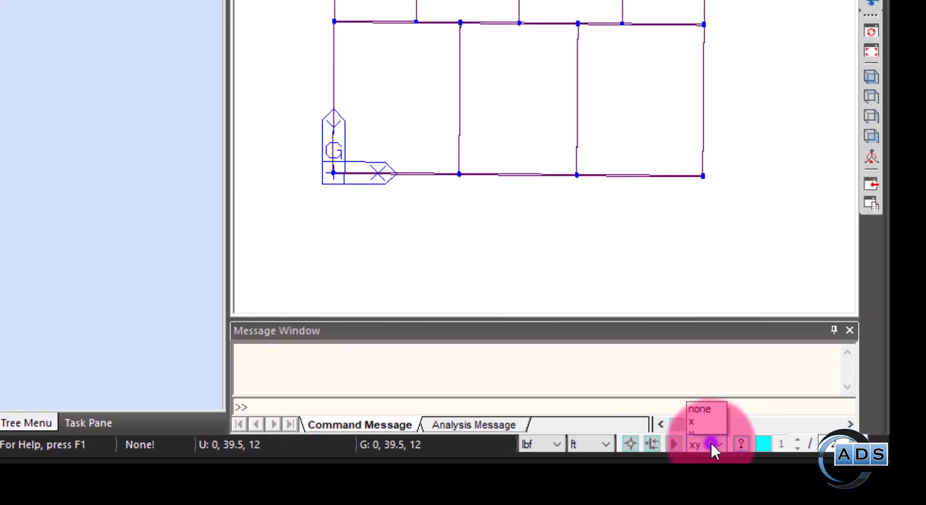
pyautogui.click(837, 495)
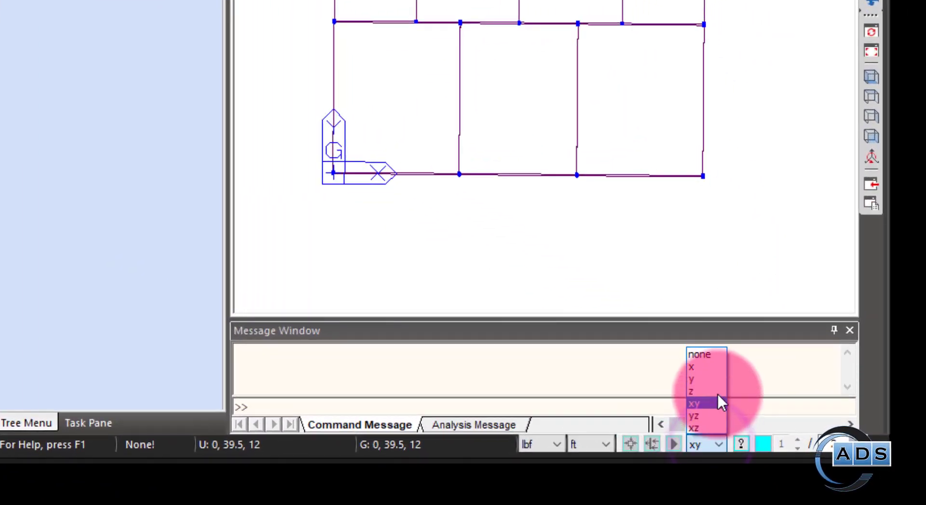
pyautogui.click(713, 360)
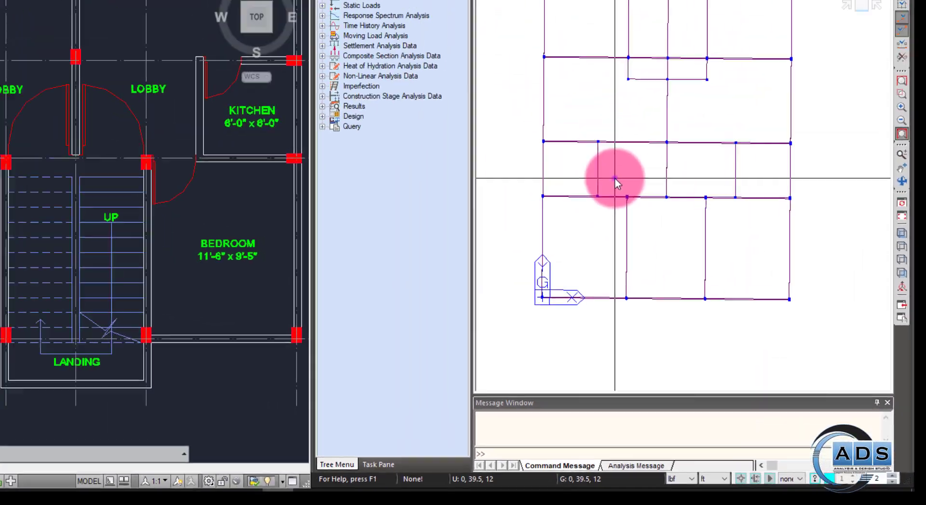
pyautogui.moveTo(696, 264); pyautogui.dragTo(775, 383)
pyautogui.keyDown('ctrl'); pyautogui.moveTo(738, 383); pyautogui.dragTo(770, 333, button='middle'); pyautogui.keyUp('ctrl')
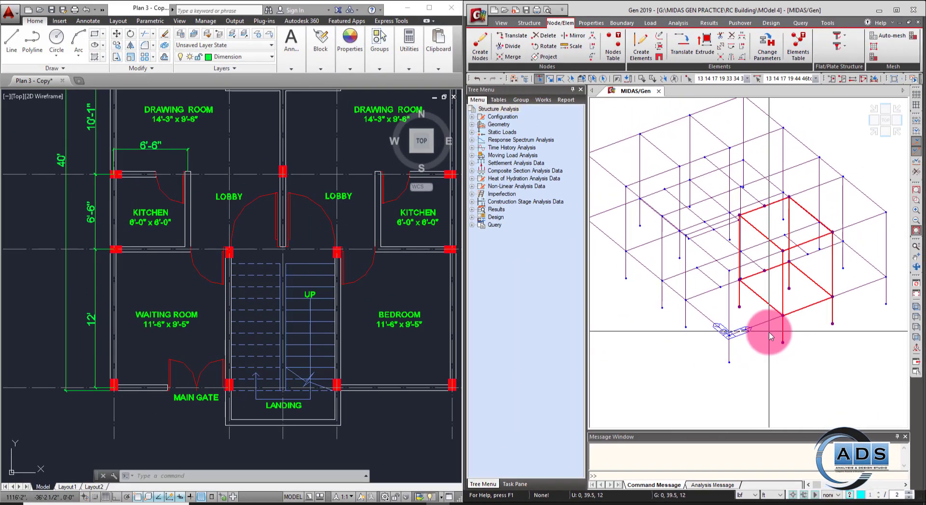
pyautogui.click(832, 79)
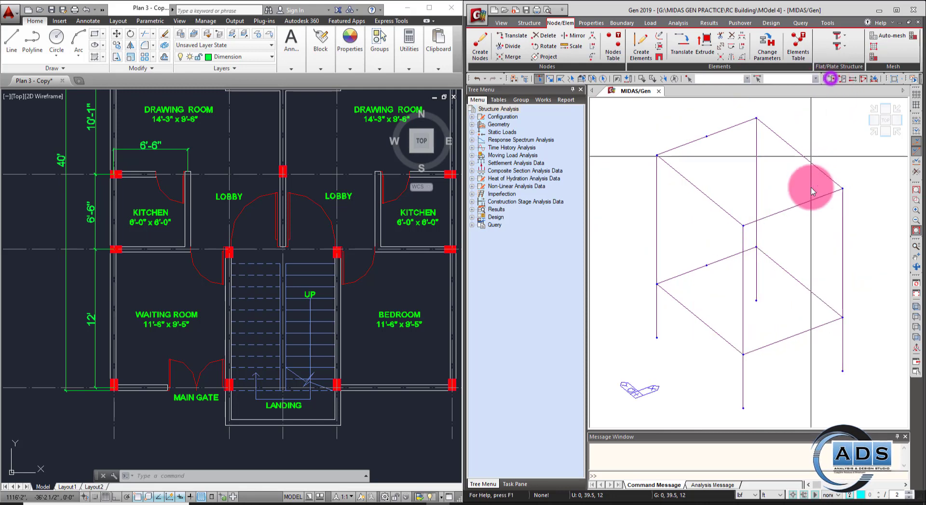
pyautogui.moveTo(815, 264); pyautogui.dragTo(792, 280, button='middle')
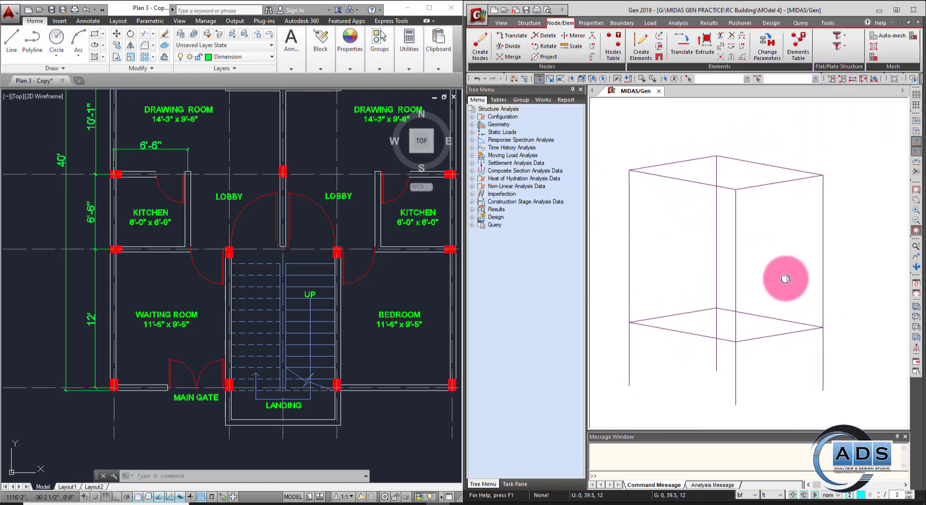
# - Calculate 0.5 × 12 in the Calculator, and close it
pyautogui.click(371, 301)
pyautogui.click(293, 268)
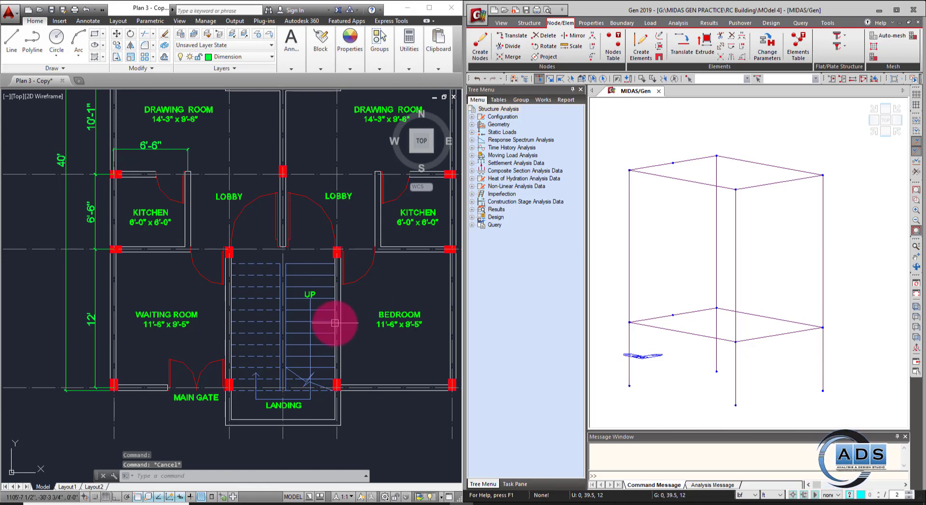
pyautogui.click(543, 501)
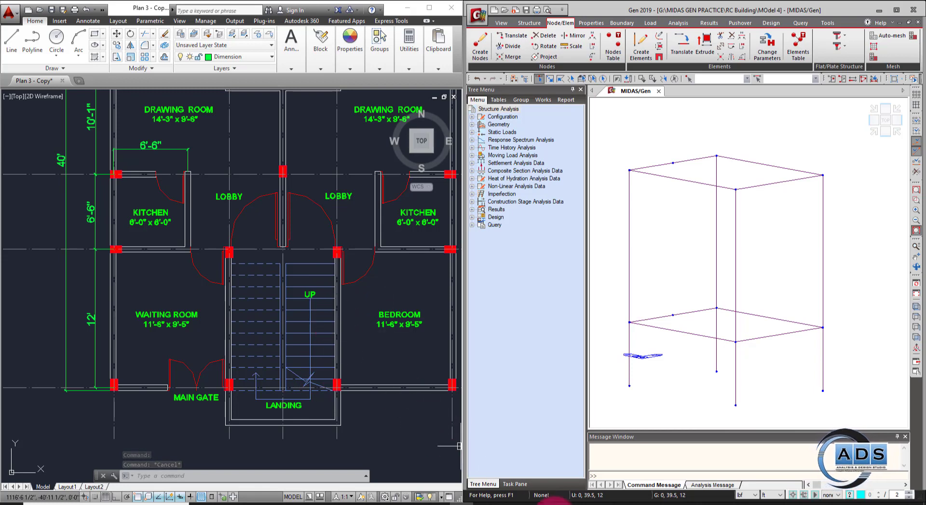
pyautogui.moveTo(556, 502)
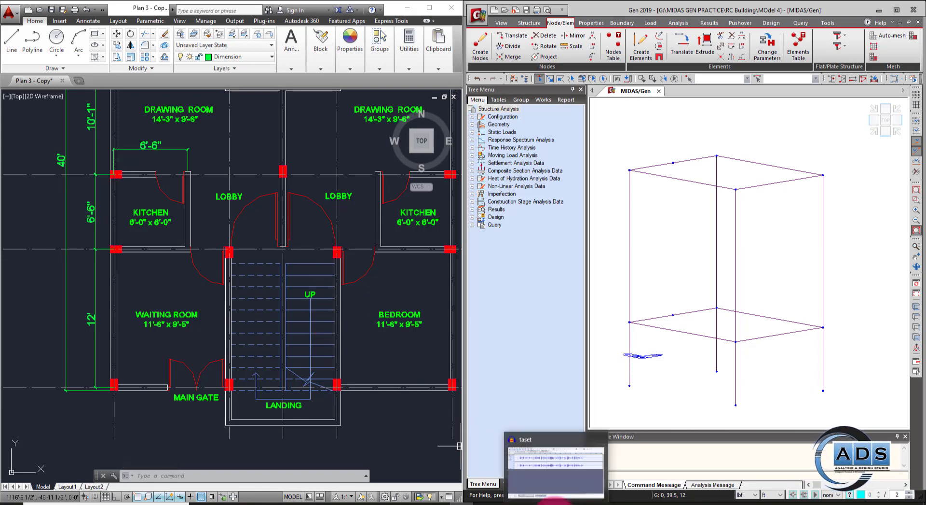
pyautogui.click(546, 501)
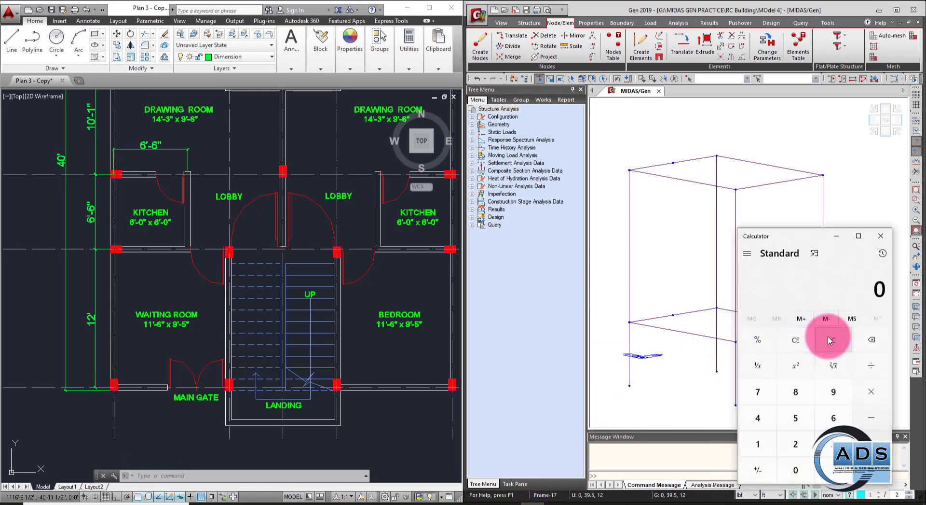
pyautogui.write('*12')
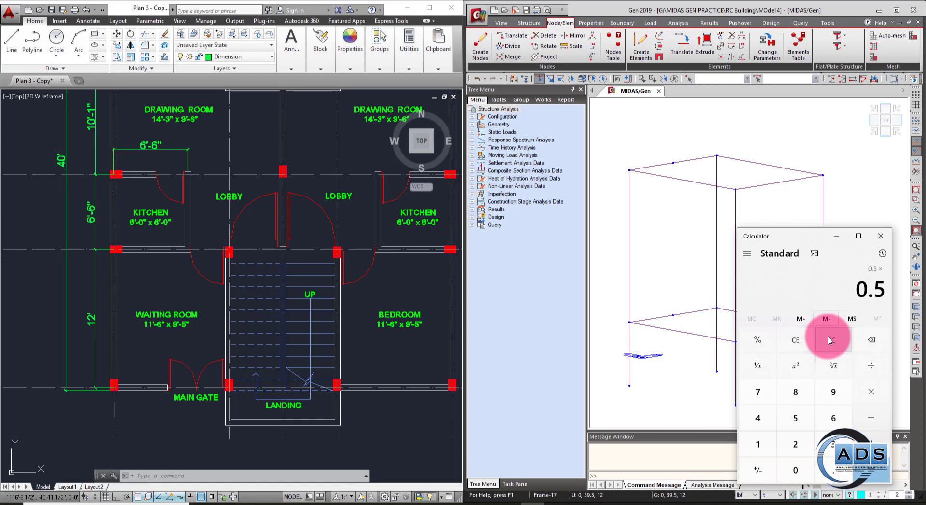
pyautogui.press('Return')
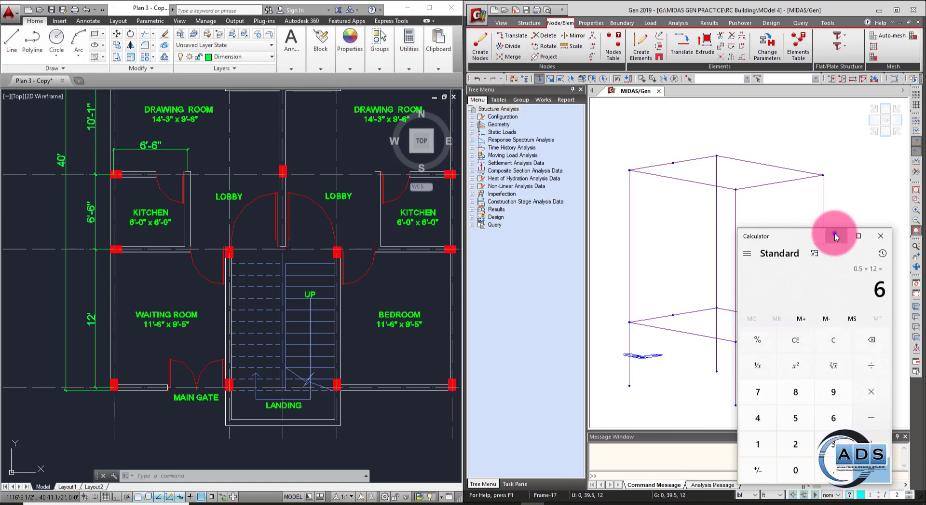
pyautogui.click(881, 235)
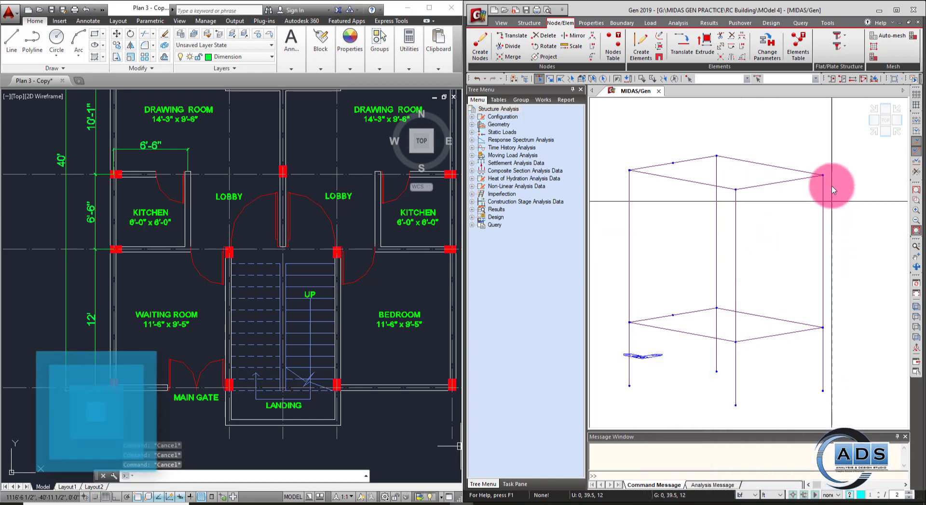
# - Divide the two staircase columns on grid 5 between ground and roof level into 2 equal frame segments
pyautogui.click(826, 228)
pyautogui.click(734, 227)
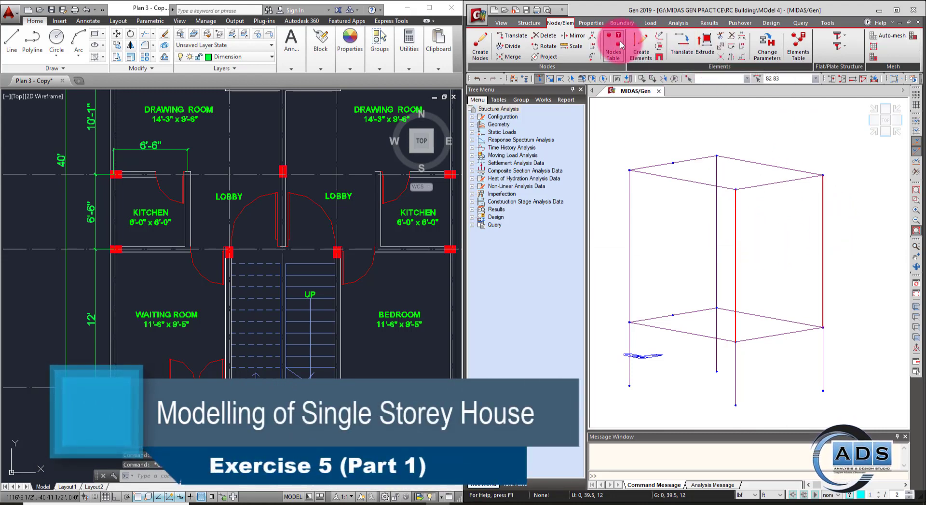
pyautogui.click(720, 36)
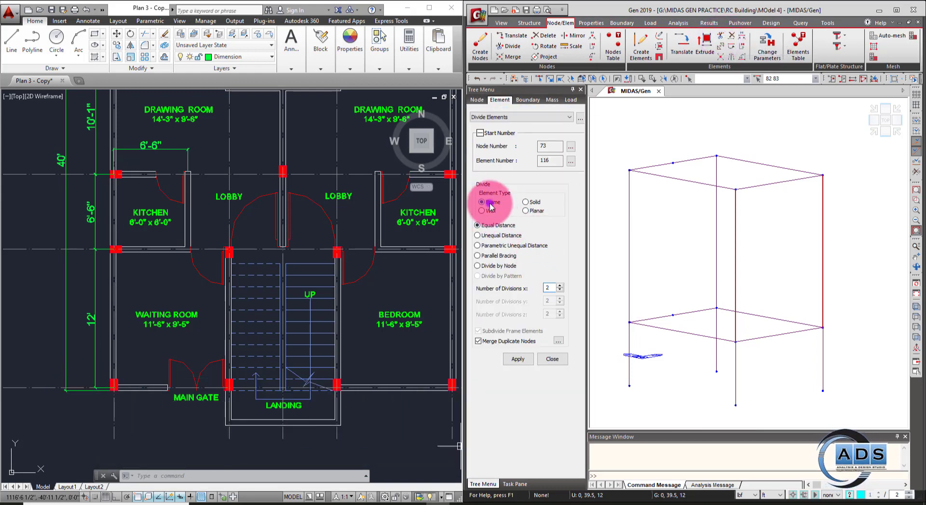
pyautogui.click(490, 205)
pyautogui.click(557, 286)
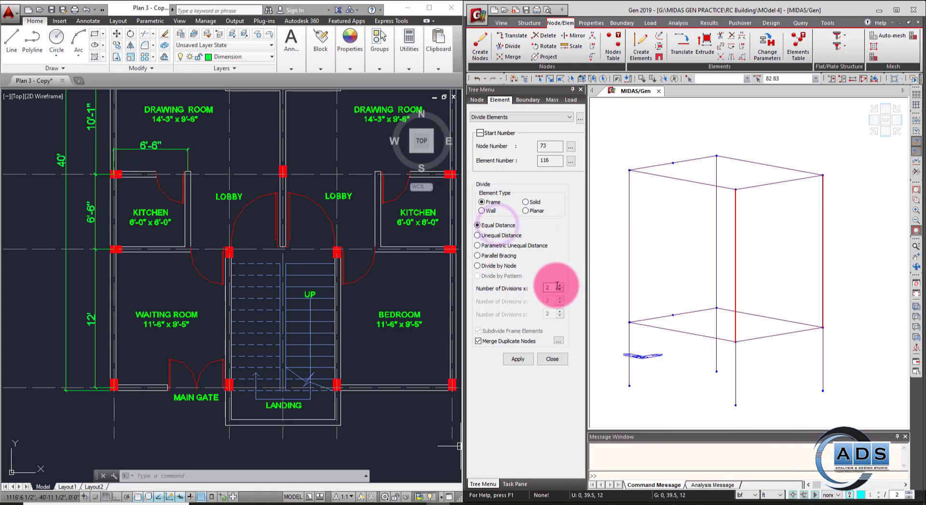
pyautogui.click(523, 360)
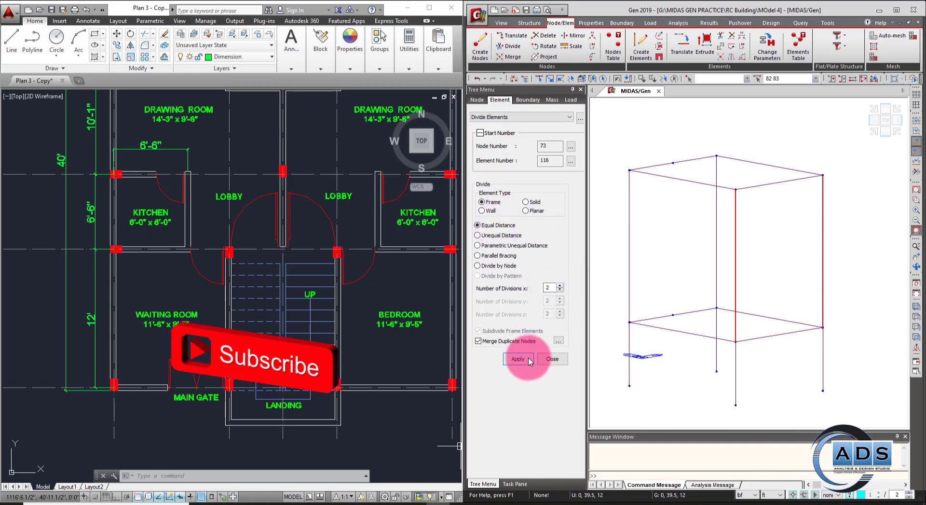
pyautogui.click(523, 359)
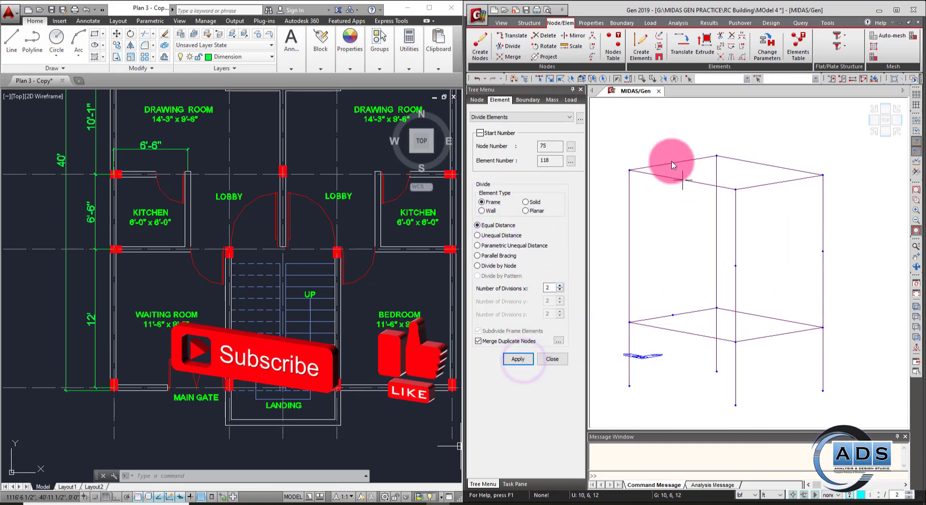
# - Create a landing beam on grid 5 between the mid-height nodes of the two staircase columns
pyautogui.click(640, 48)
pyautogui.click(736, 265)
pyautogui.click(824, 251)
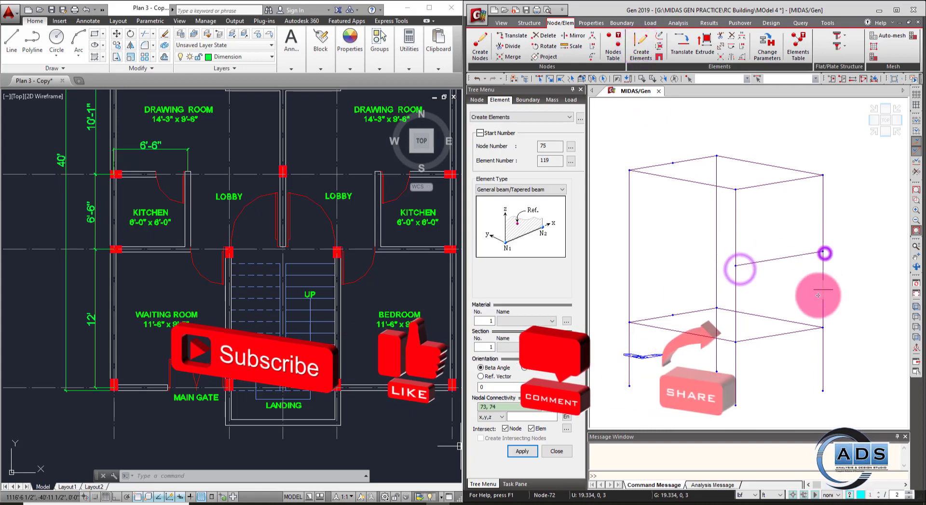
pyautogui.moveTo(740, 280); pyautogui.dragTo(843, 92, button='middle')
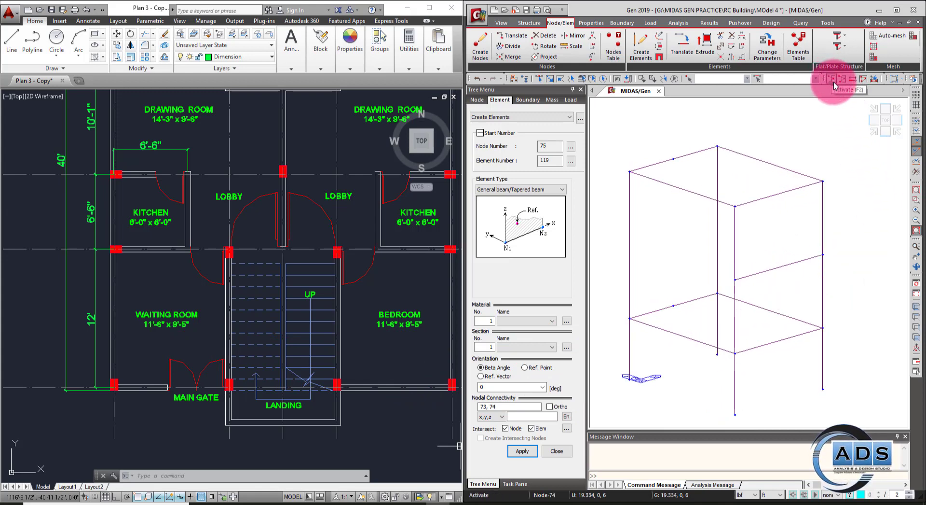
# - Reactivate the whole model after adding the landing beam, and save the file
pyautogui.click(864, 82)
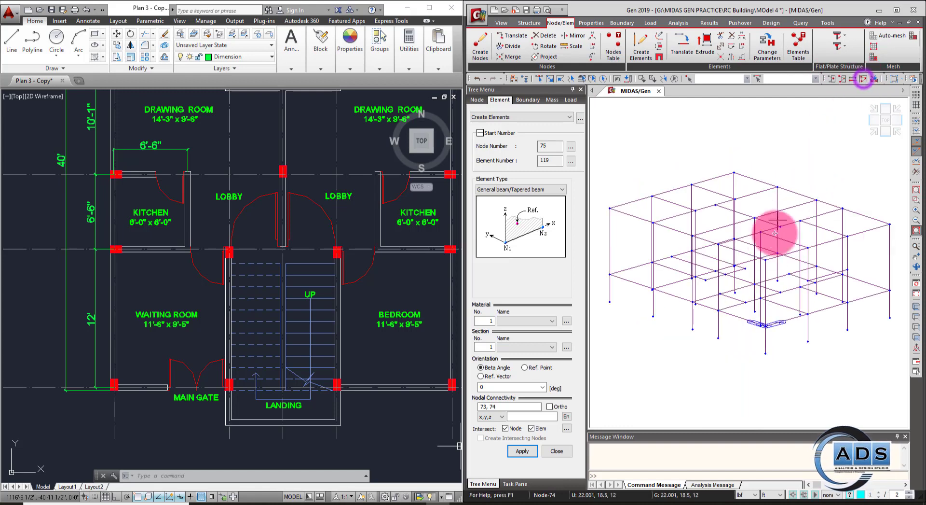
pyautogui.moveTo(764, 269); pyautogui.dragTo(598, 253, button='middle')
pyautogui.hotkey('ctrl', 's')
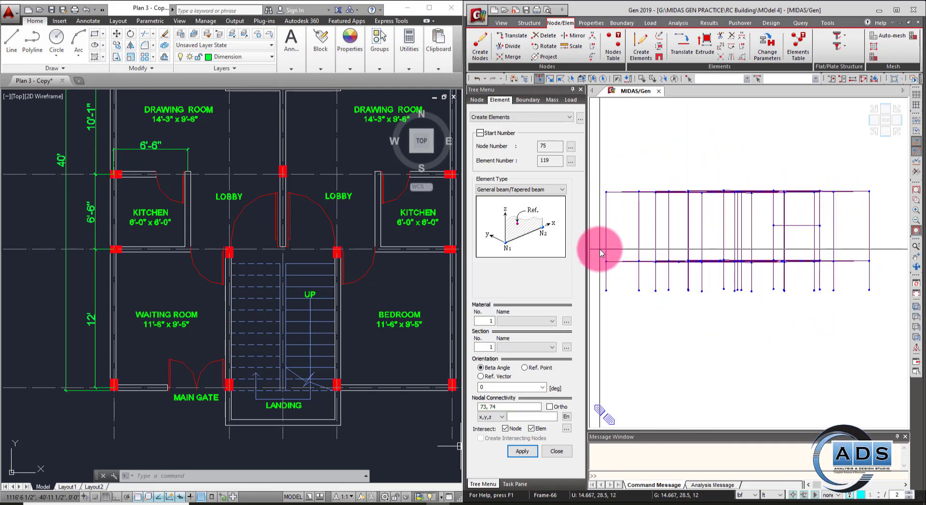
pyautogui.moveTo(600, 251); pyautogui.dragTo(879, 273)
pyautogui.moveTo(598, 175); pyautogui.dragTo(885, 204)
pyautogui.moveTo(854, 303); pyautogui.dragTo(826, 284)
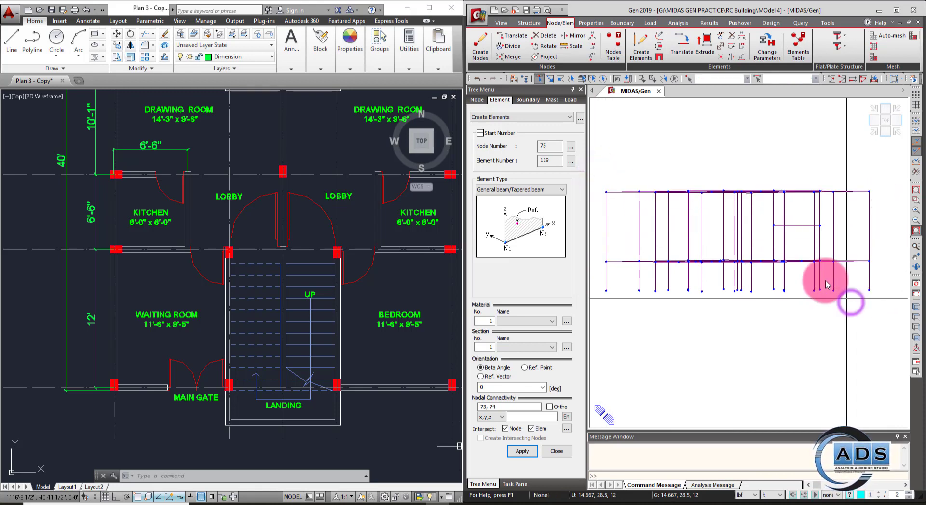
pyautogui.keyDown('ctrl'); pyautogui.moveTo(775, 188); pyautogui.dragTo(772, 202, button='middle'); pyautogui.keyUp('ctrl')
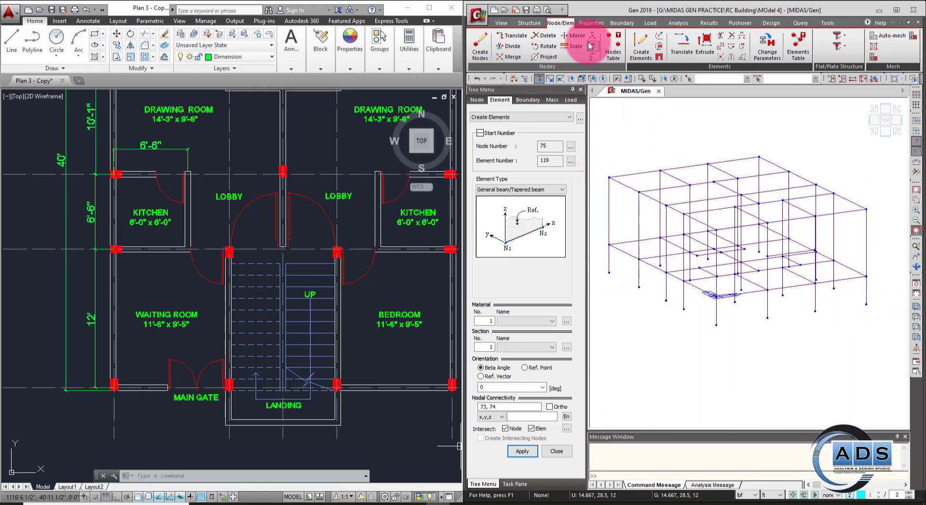
# - Generate the story data automatically from the model, leaving out story 3F at level 6
pyautogui.click(528, 23)
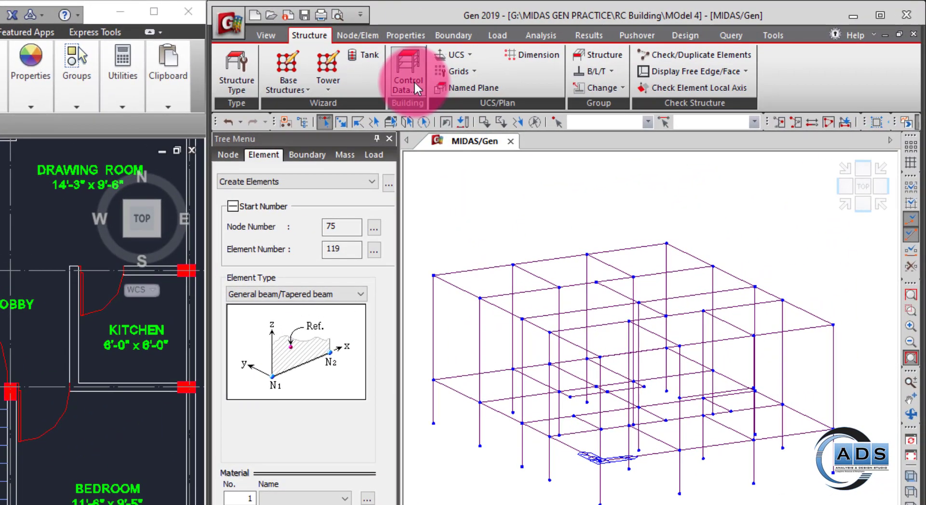
pyautogui.click(598, 55)
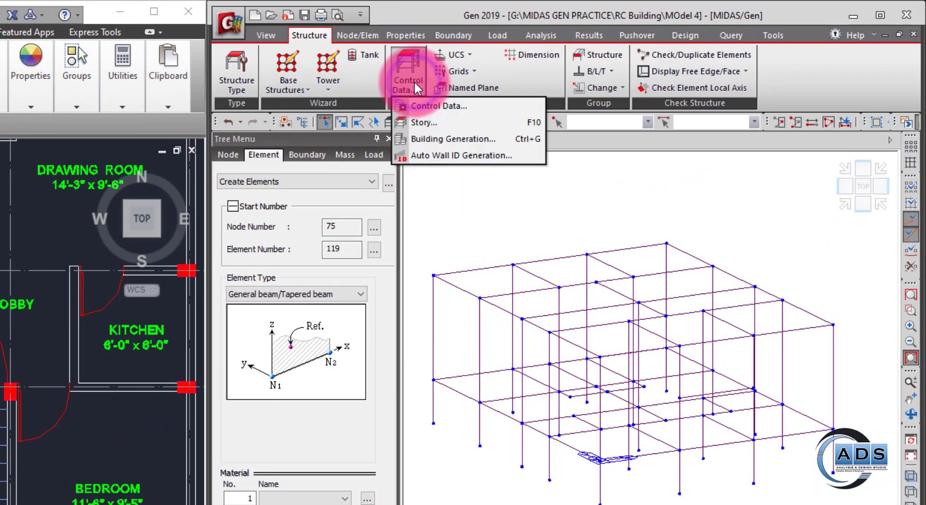
pyautogui.click(425, 122)
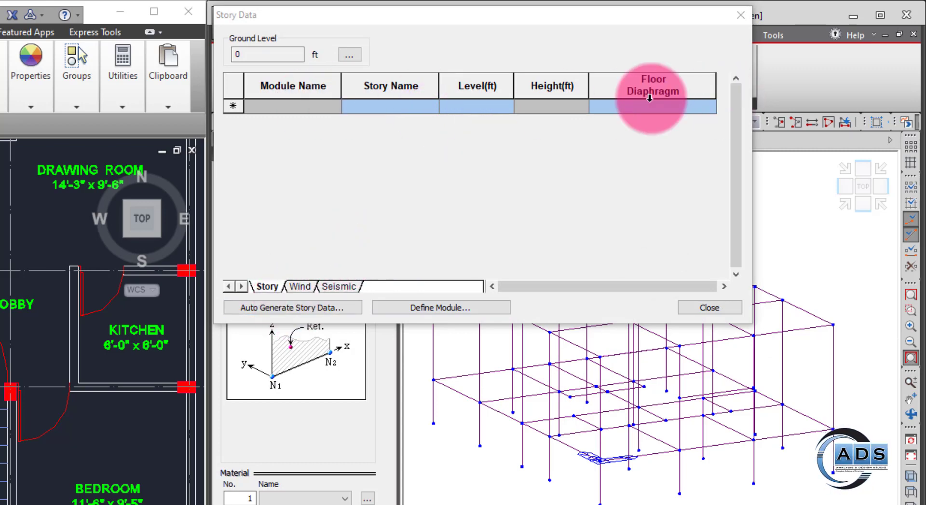
pyautogui.click(305, 309)
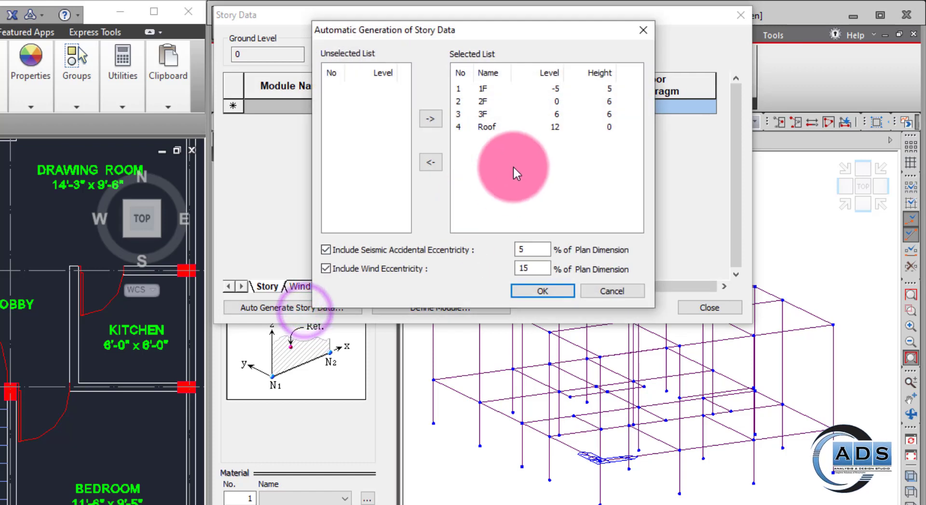
pyautogui.moveTo(537, 30); pyautogui.dragTo(430, 76)
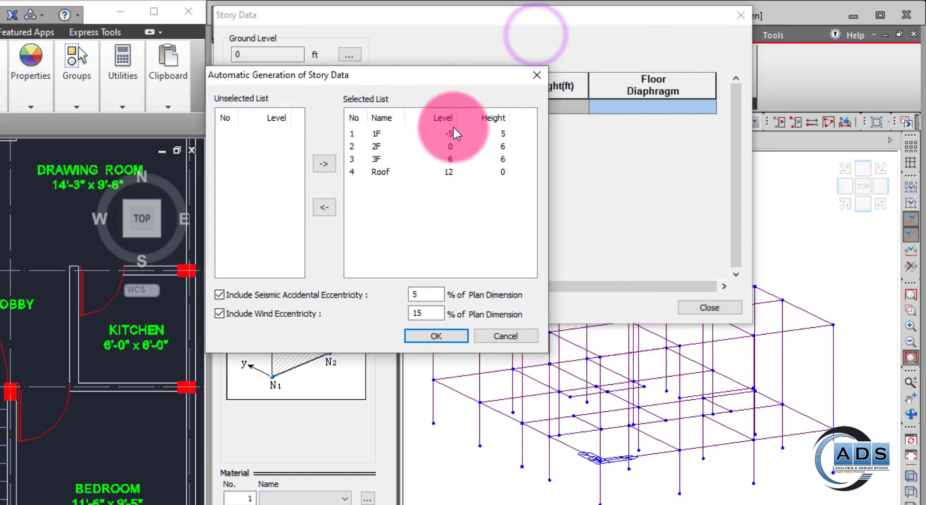
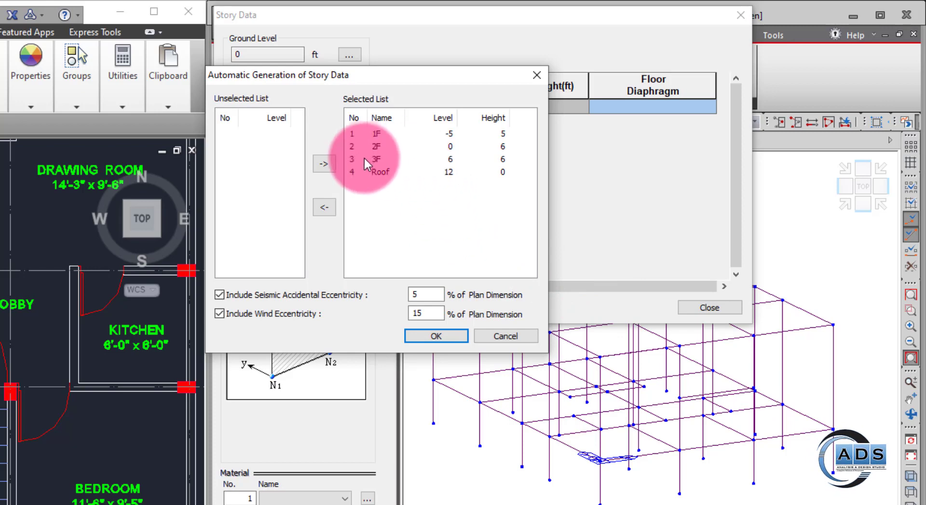
pyautogui.click(323, 207)
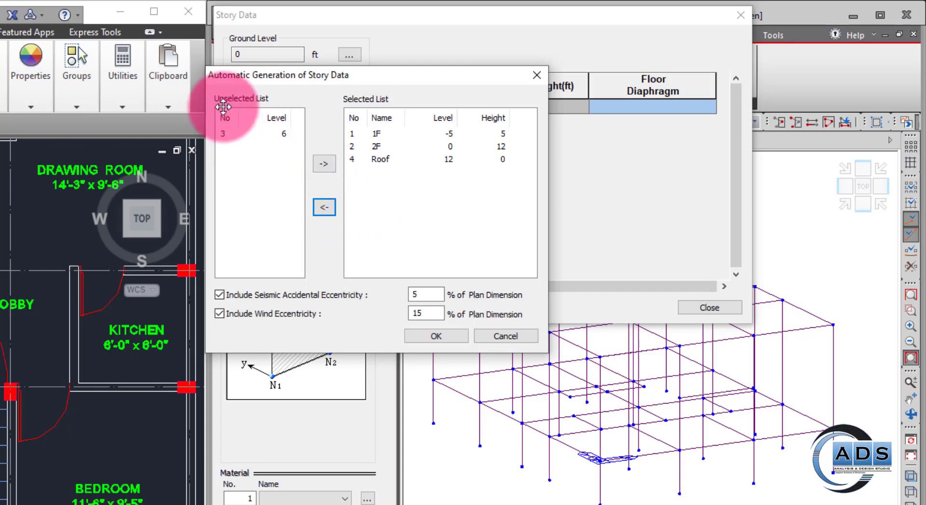
pyautogui.click(440, 336)
# - Rename story 1F as Base and story 2F as Plinth in the story data, and save the file
pyautogui.click(392, 135)
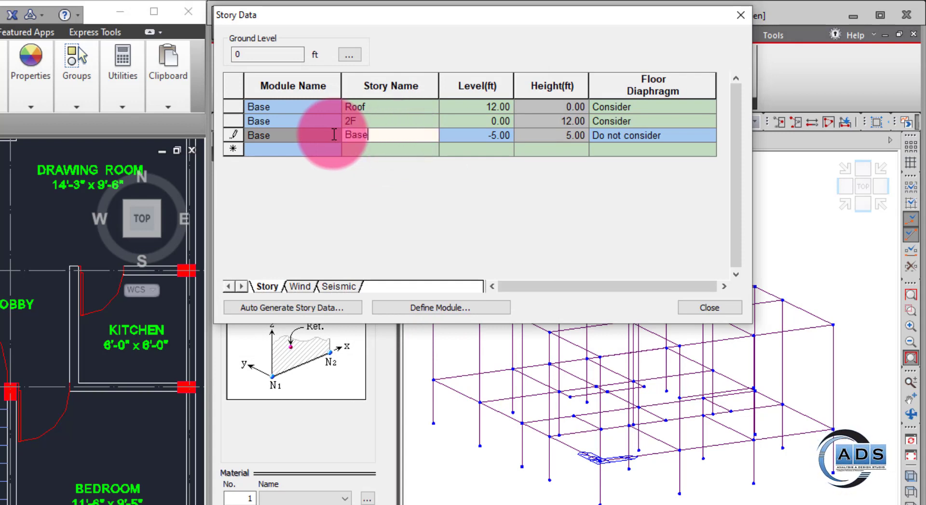
pyautogui.write('Base')
pyautogui.click(393, 120)
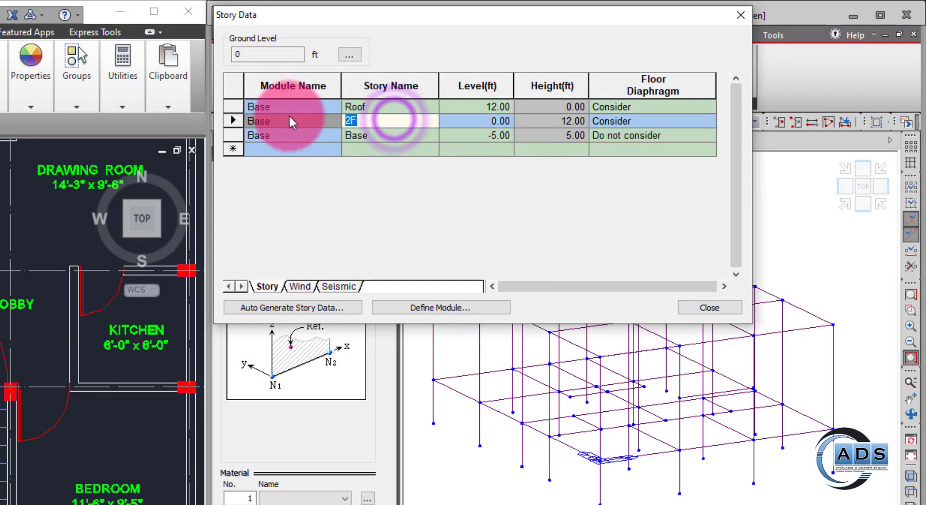
pyautogui.write('Plinth')
pyautogui.click(396, 184)
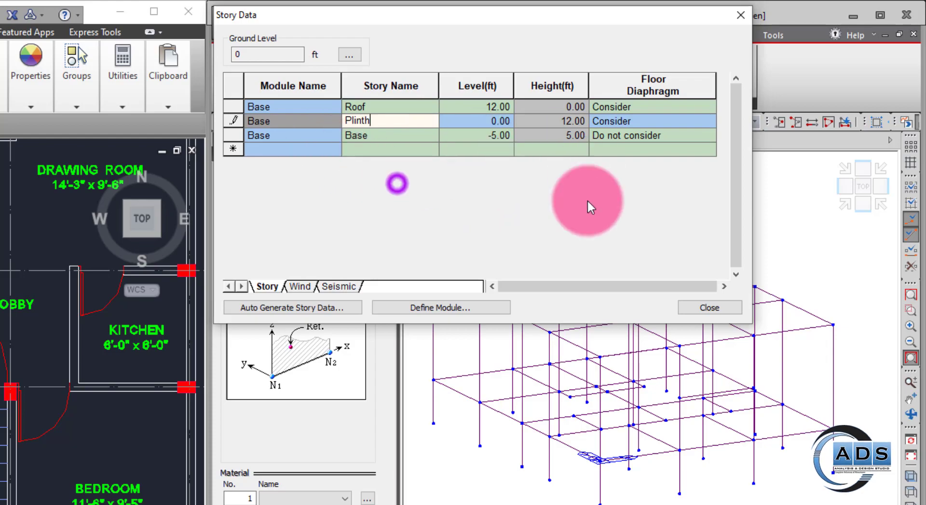
pyautogui.click(704, 307)
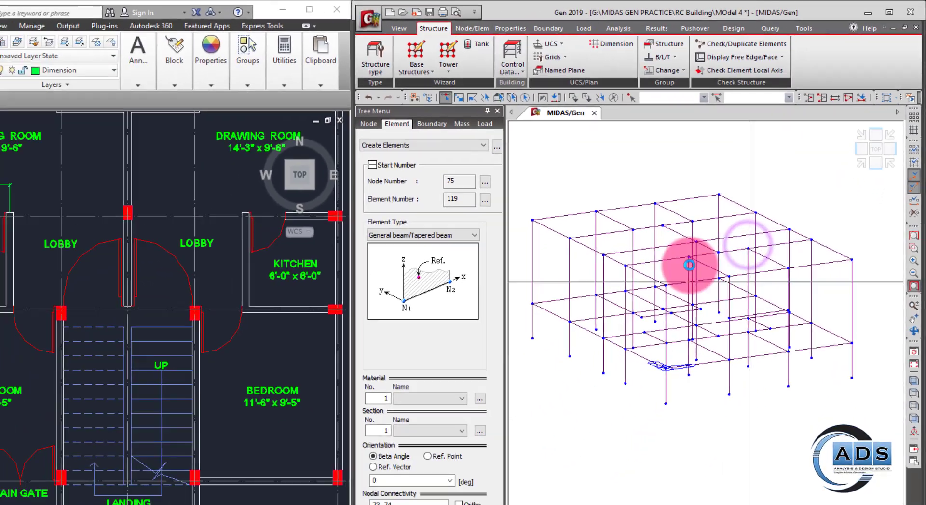
pyautogui.hotkey('ctrl', 's')
# - Activate only the floor members of the Roof story by story identity
pyautogui.keyDown('ctrl'); pyautogui.moveTo(699, 275); pyautogui.dragTo(773, 332, button='middle'); pyautogui.keyUp('ctrl')
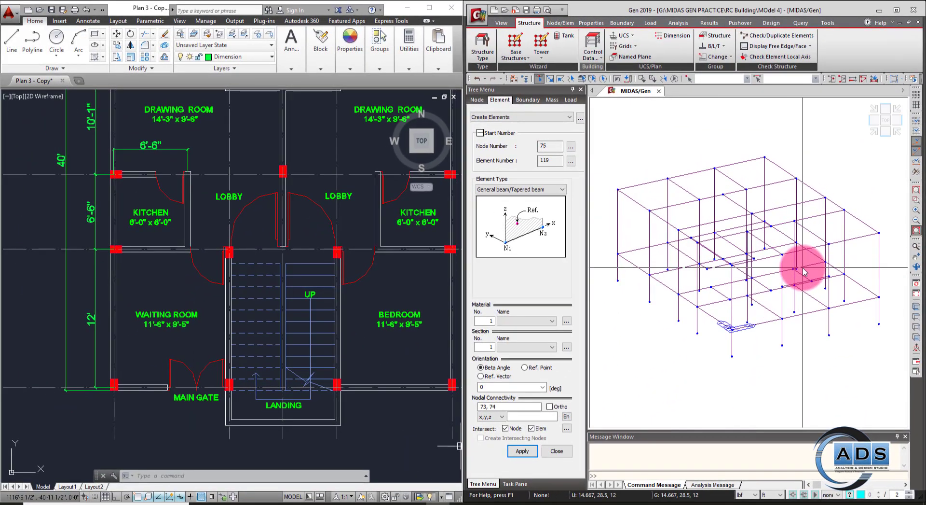
pyautogui.keyDown('ctrl'); pyautogui.moveTo(803, 273); pyautogui.dragTo(813, 177, button='middle'); pyautogui.keyUp('ctrl')
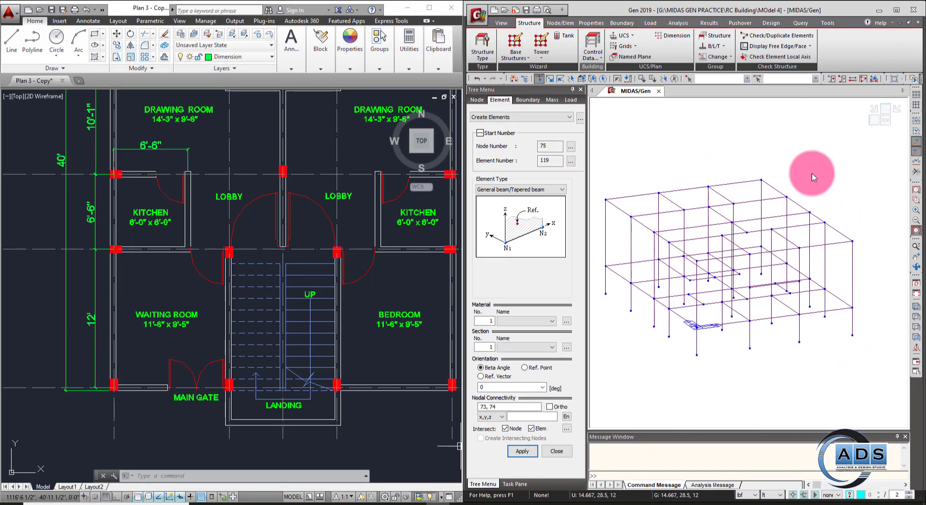
pyautogui.click(877, 82)
pyautogui.click(678, 122)
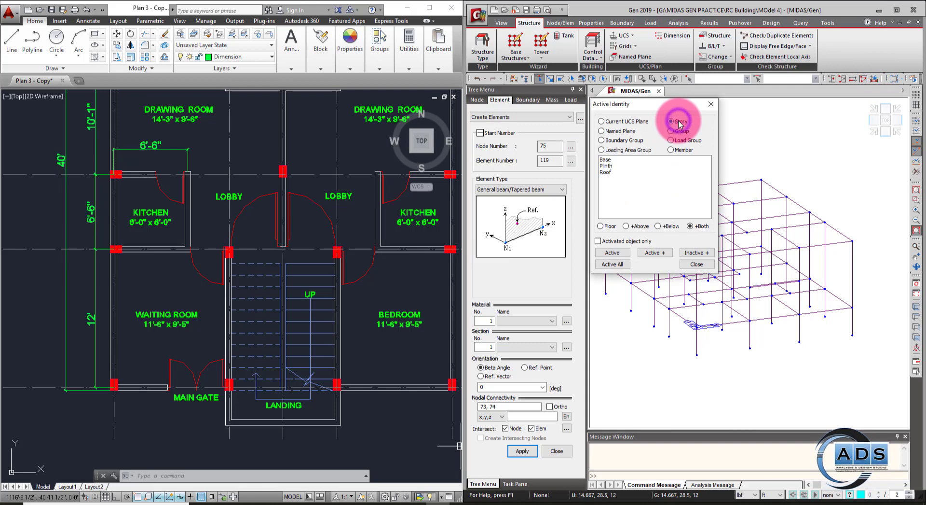
pyautogui.click(619, 168)
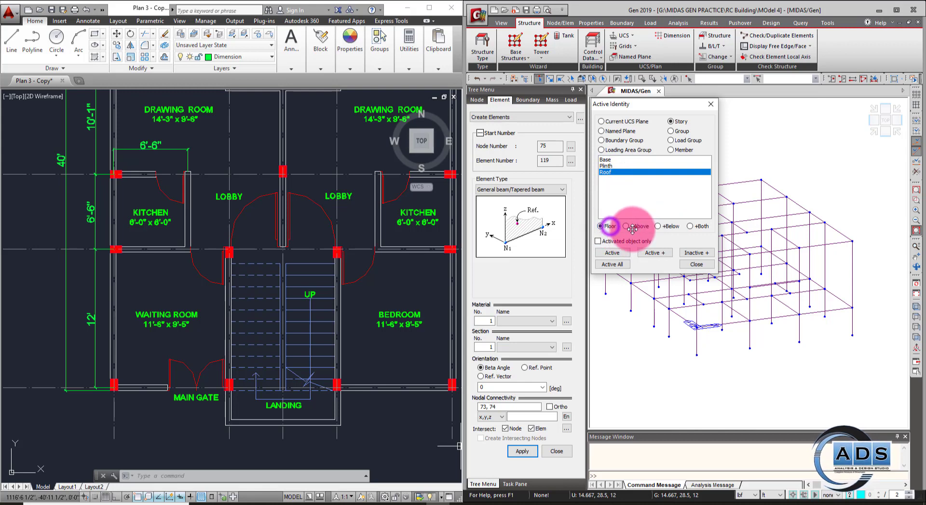
pyautogui.click(622, 253)
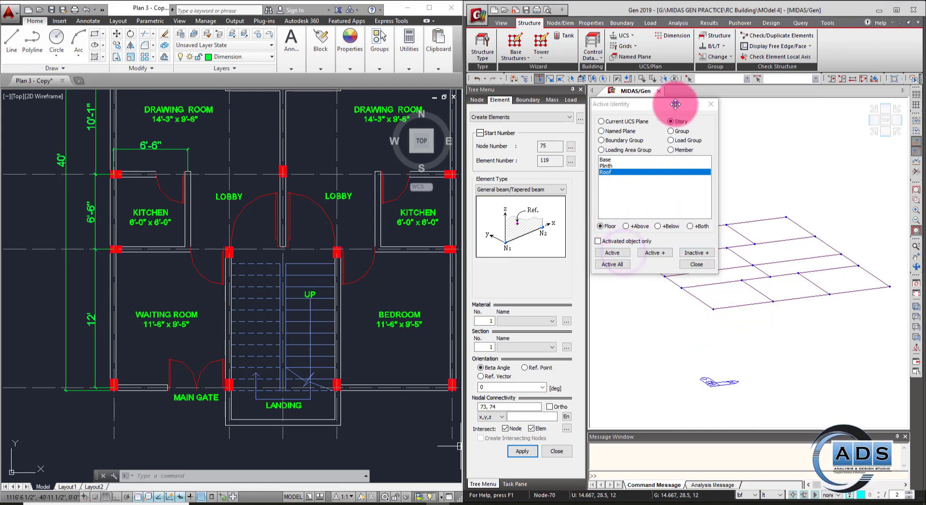
# - Activate the Roof story with the +Above option, keeping the activation dialog clear of the model
pyautogui.moveTo(676, 104); pyautogui.dragTo(565, 127)
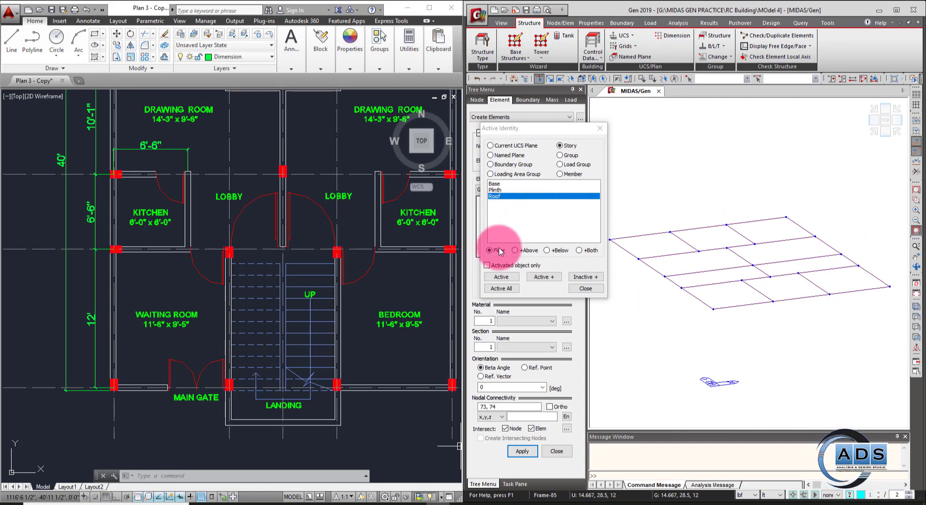
pyautogui.click(531, 251)
pyautogui.click(502, 276)
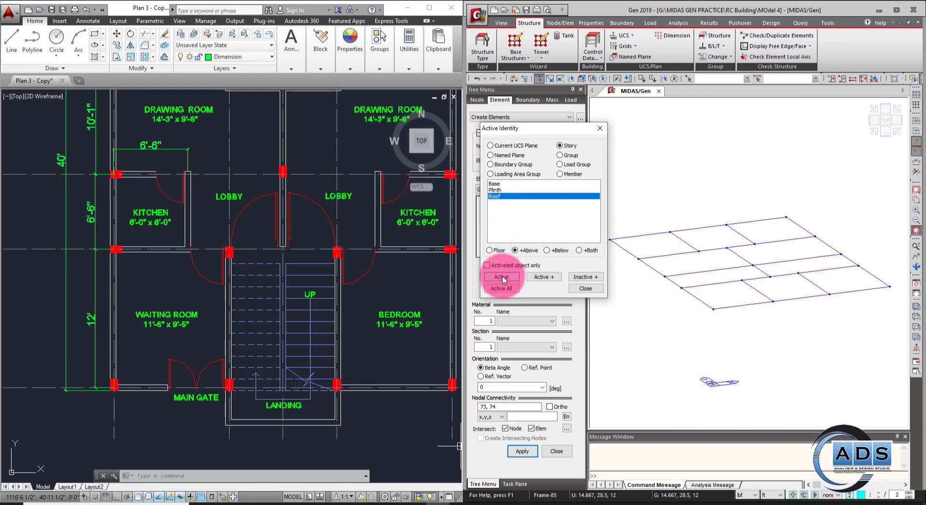
pyautogui.click(502, 277)
pyautogui.click(511, 276)
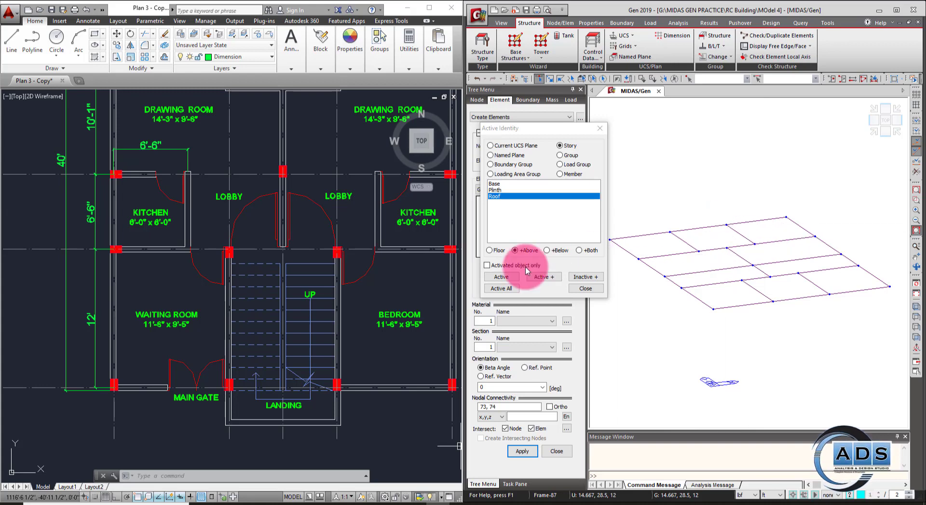
# - Activate the Roof story together with the members below it, using the +Below option
pyautogui.click(547, 250)
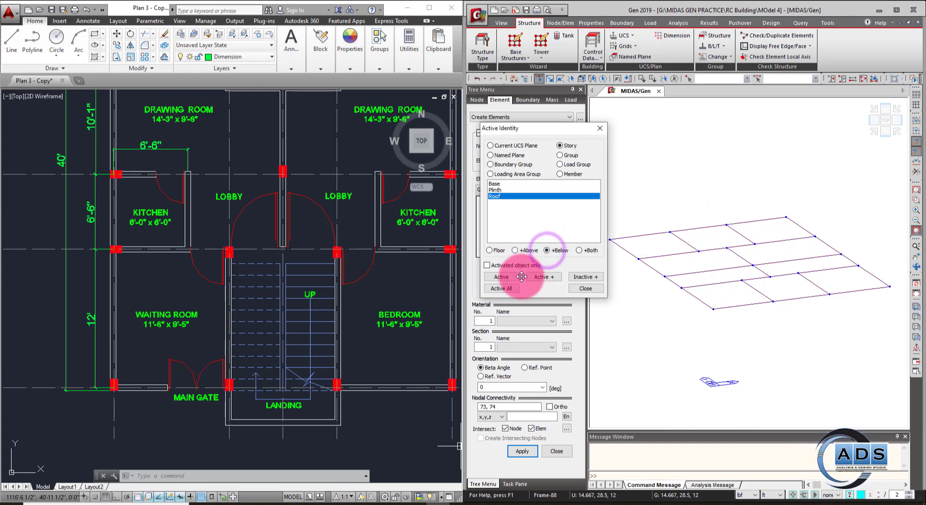
pyautogui.click(501, 277)
pyautogui.moveTo(803, 278)
pyautogui.mouseDown()
pyautogui.moveTo(802, 203)
pyautogui.moveTo(709, 275)
pyautogui.moveTo(798, 274)
pyautogui.mouseUp()
# - Activate the Plinth story with the +Below option and close the activation and element creation forms
pyautogui.click(543, 218)
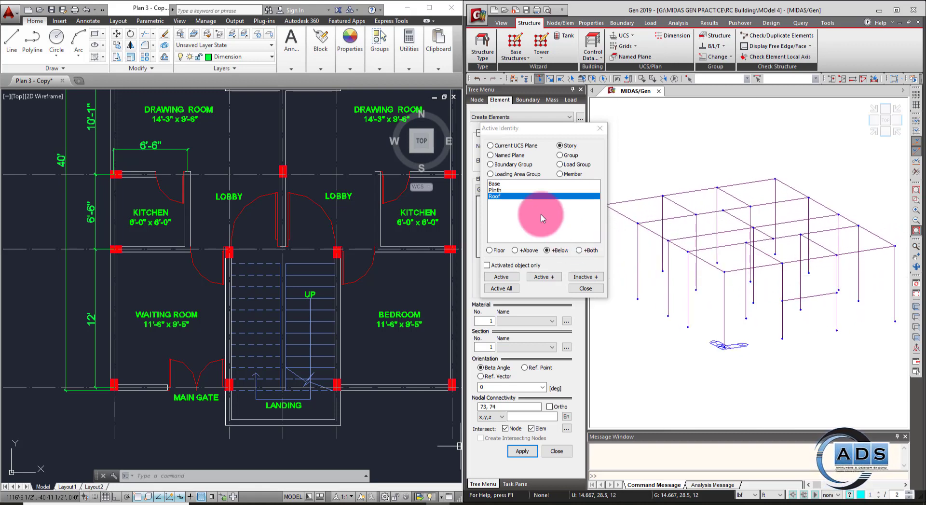
pyautogui.click(513, 190)
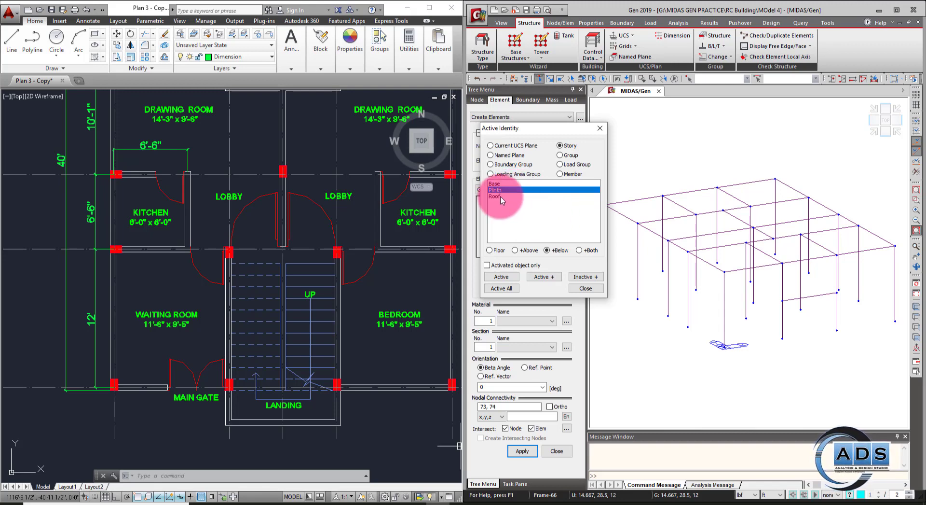
pyautogui.click(505, 277)
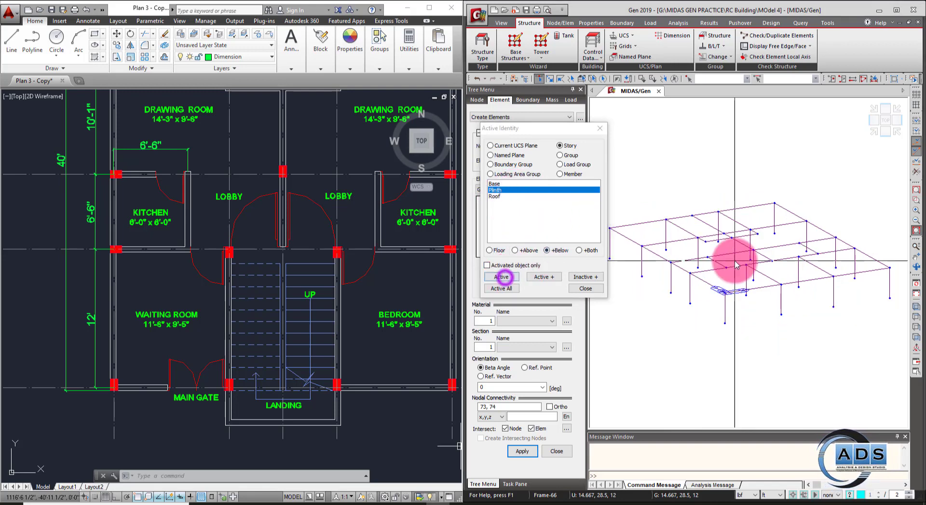
pyautogui.keyDown('ctrl'); pyautogui.moveTo(734, 261); pyautogui.dragTo(803, 302, button='middle'); pyautogui.keyUp('ctrl')
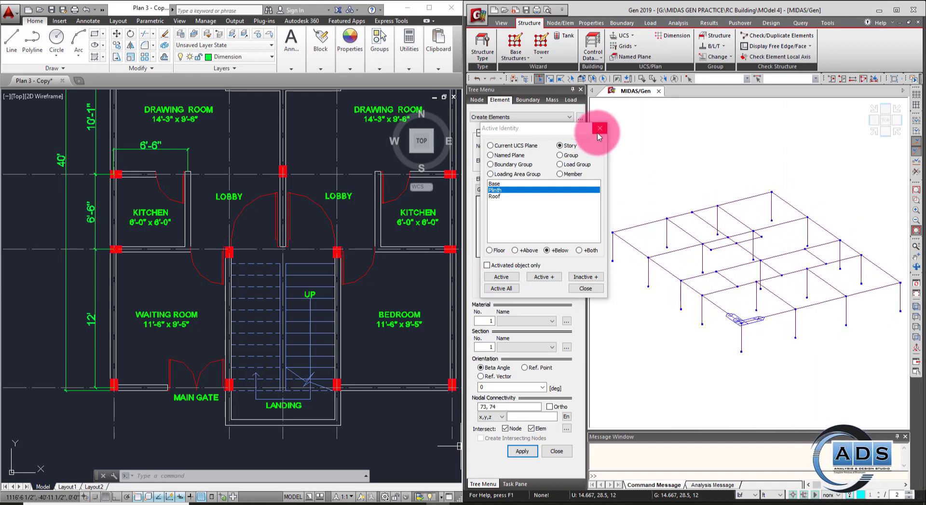
pyautogui.click(586, 288)
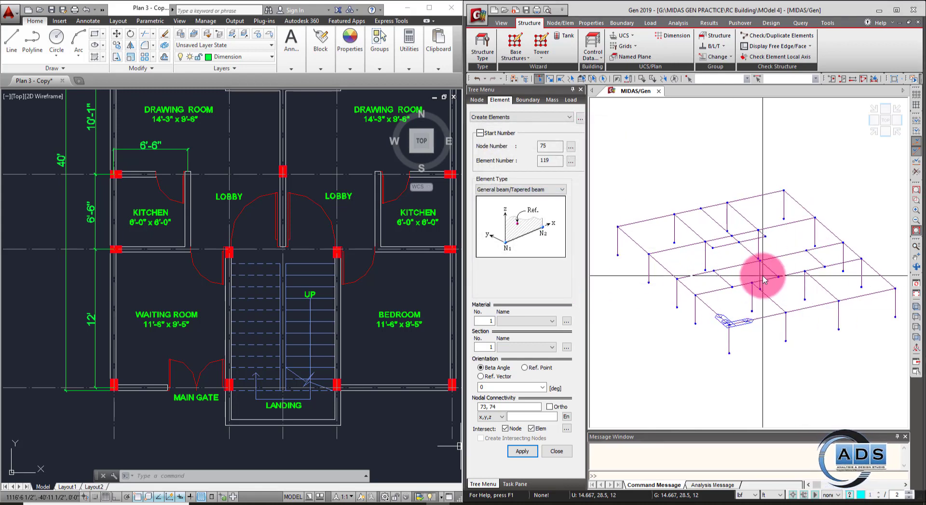
pyautogui.click(550, 451)
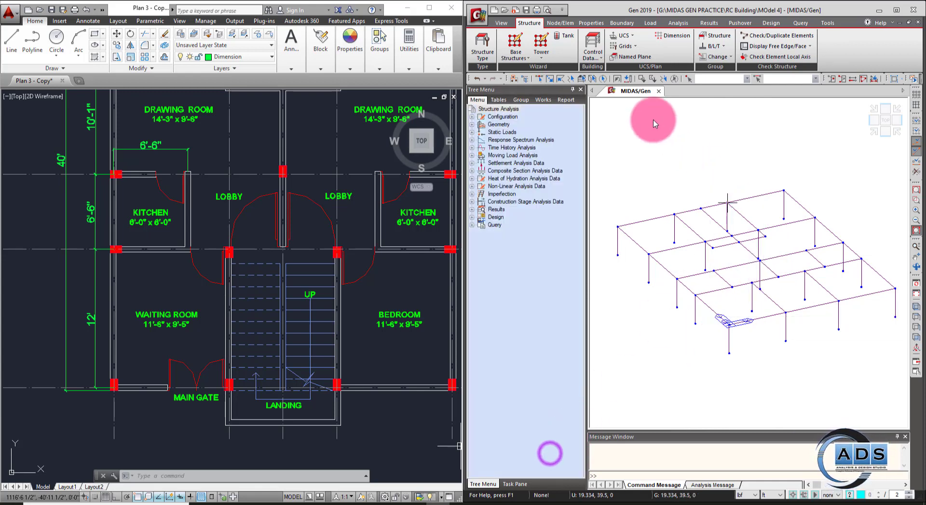
# - Add a concrete material for the columns using the ASTM(RC) standard and Grade C4000
pyautogui.click(561, 23)
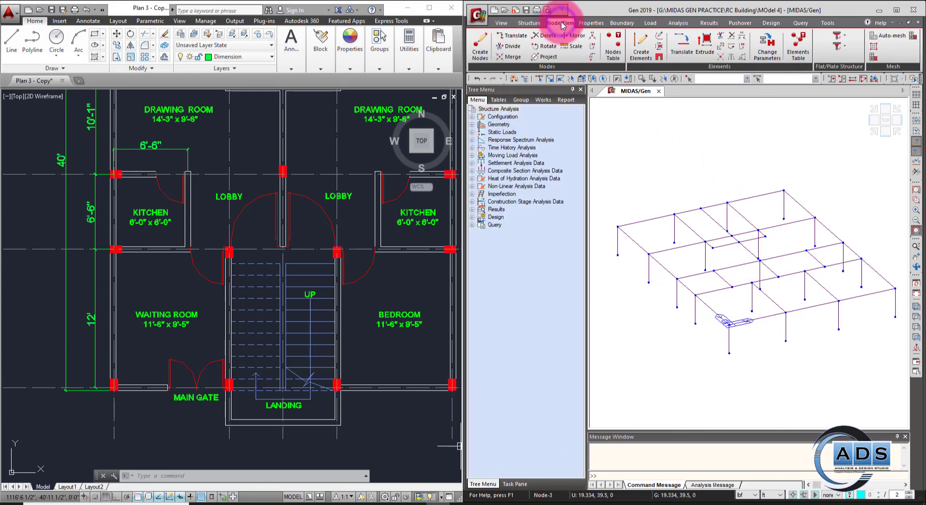
pyautogui.click(598, 25)
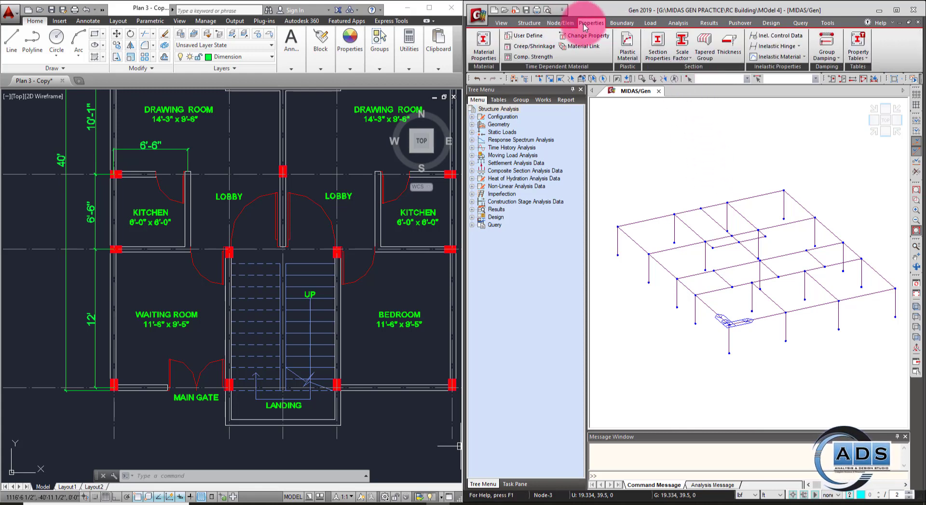
pyautogui.click(500, 57)
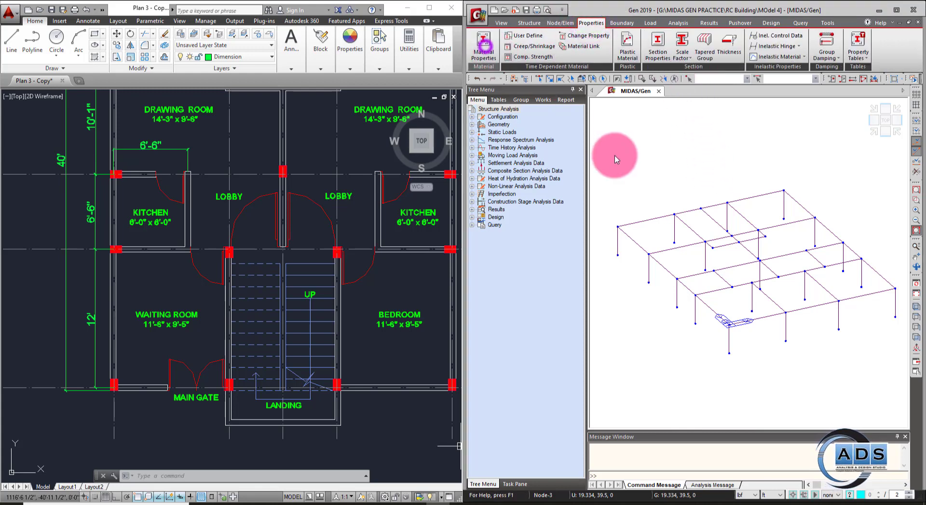
pyautogui.click(676, 43)
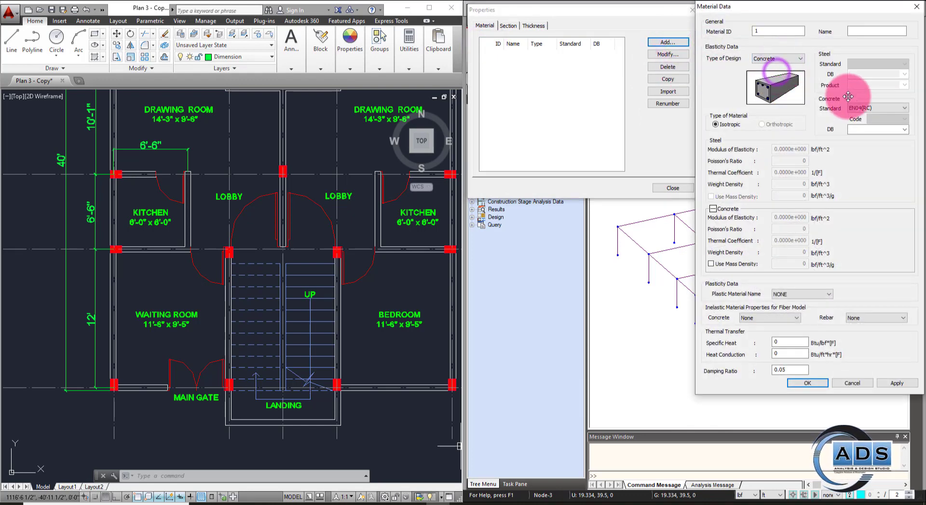
pyautogui.click(904, 109)
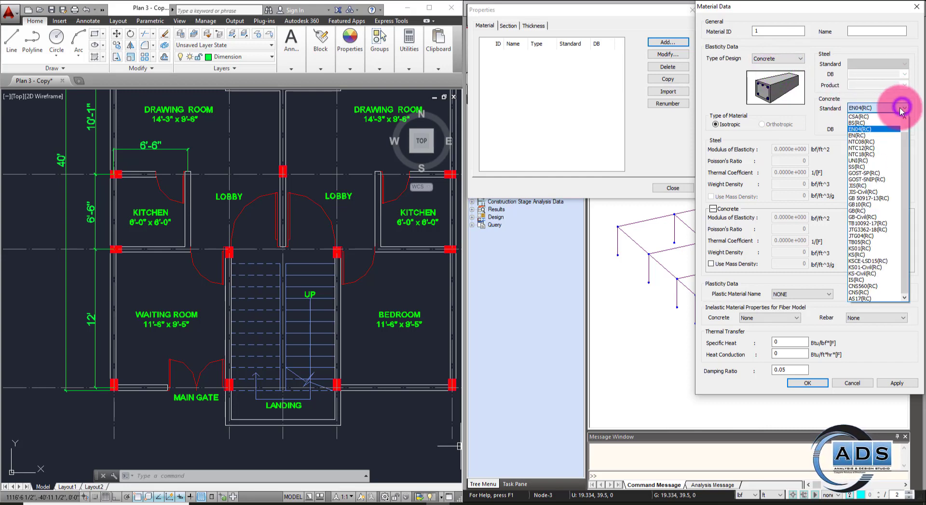
pyautogui.click(885, 123)
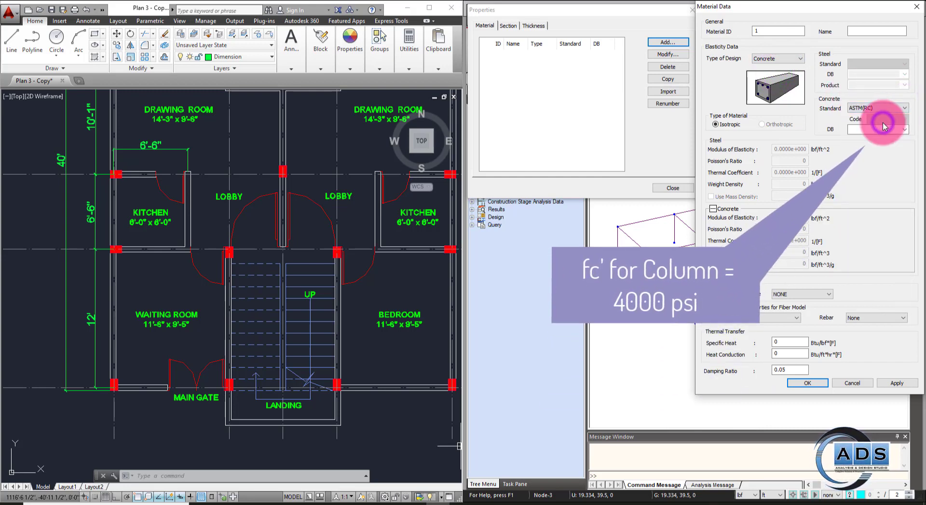
pyautogui.click(905, 130)
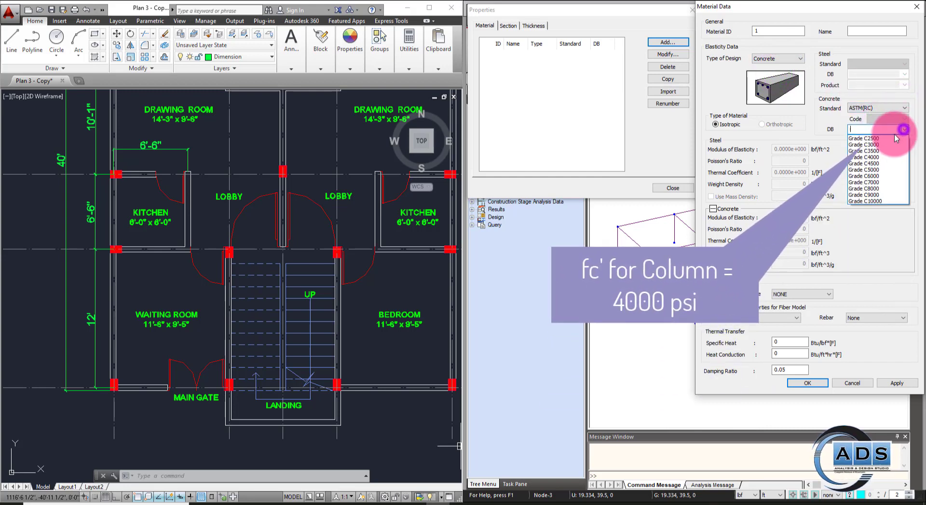
pyautogui.click(884, 157)
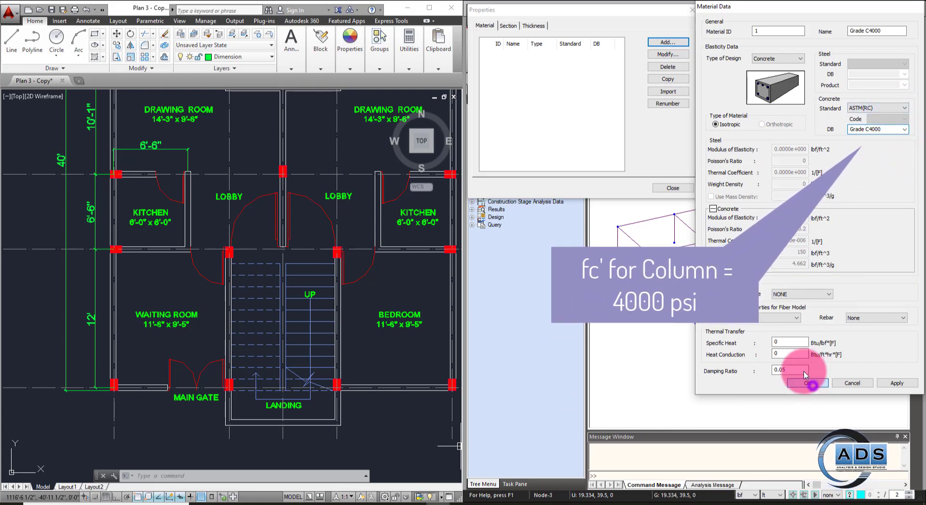
pyautogui.click(808, 382)
# - Copy the Grade C4000 material and change the copy's concrete grade to Grade C3000
pyautogui.click(569, 54)
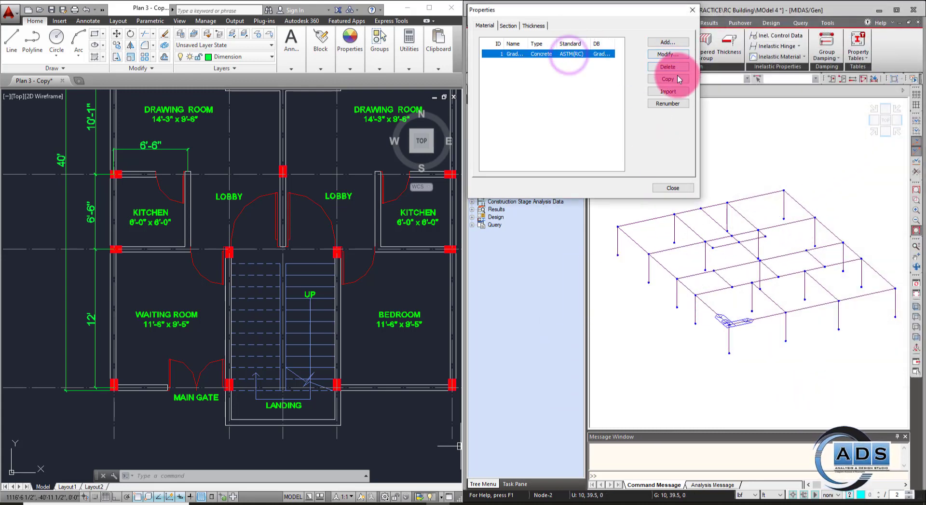
pyautogui.click(572, 62)
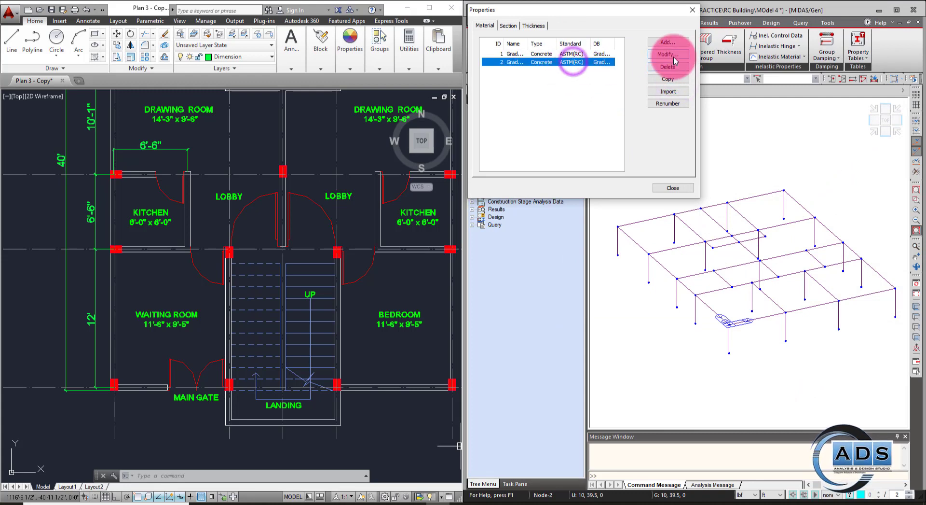
pyautogui.click(905, 129)
pyautogui.click(906, 131)
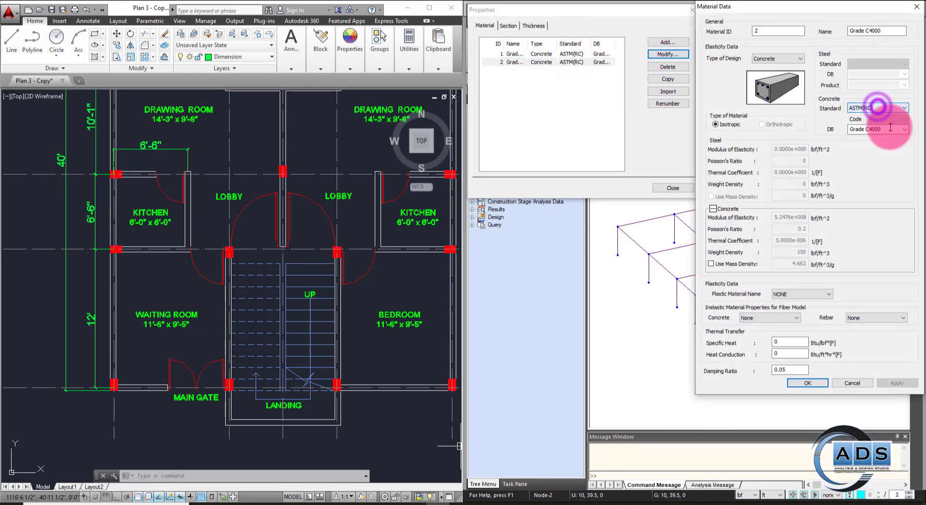
pyautogui.click(905, 129)
pyautogui.click(883, 140)
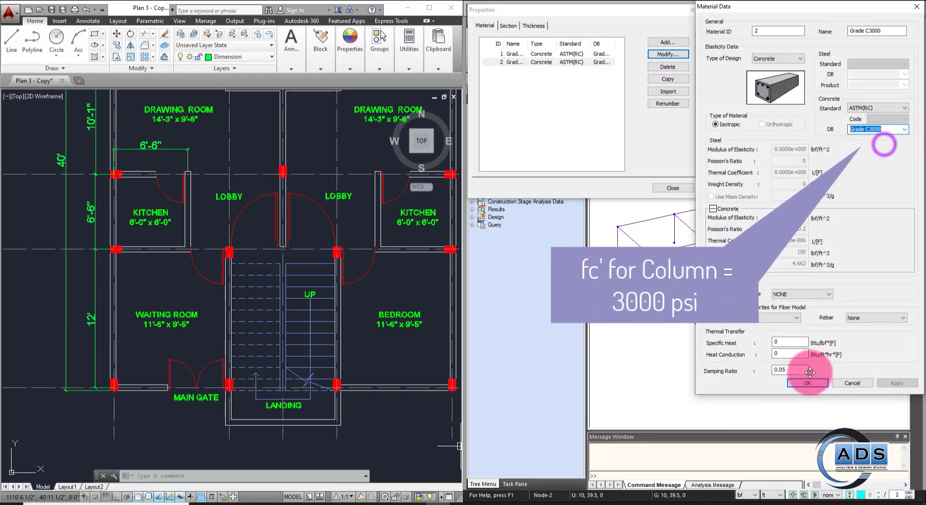
pyautogui.click(813, 384)
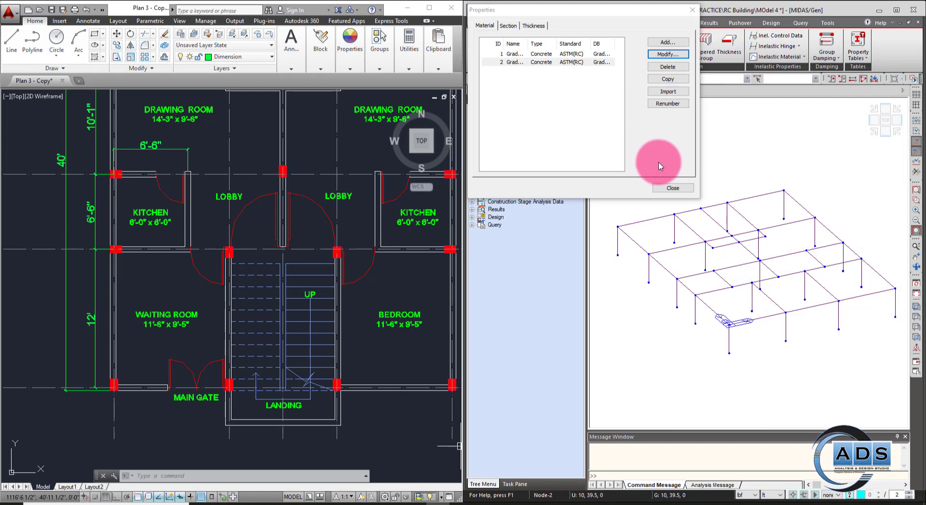
pyautogui.click(511, 26)
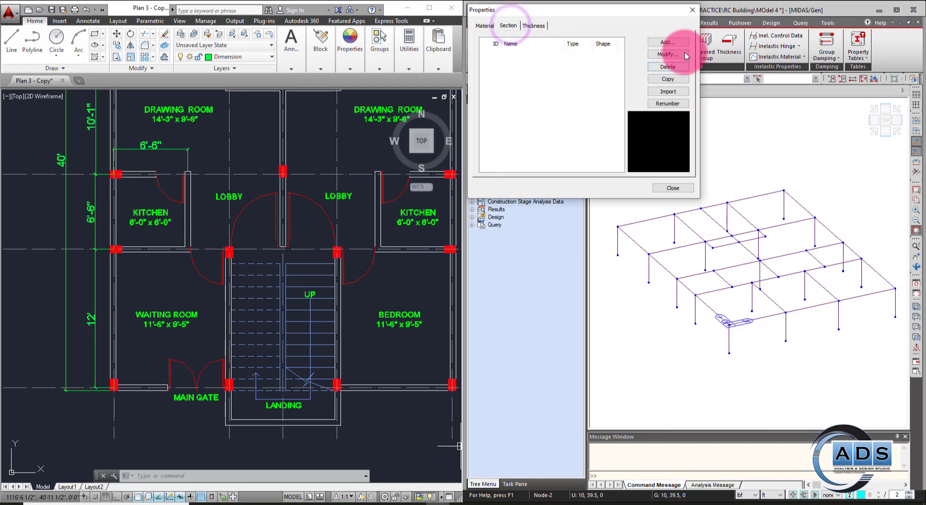
pyautogui.click(682, 42)
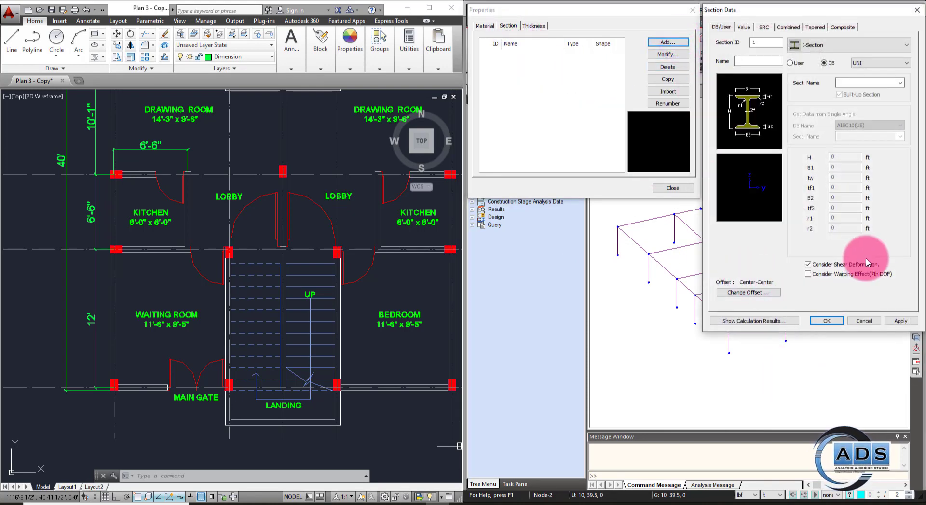
pyautogui.click(875, 323)
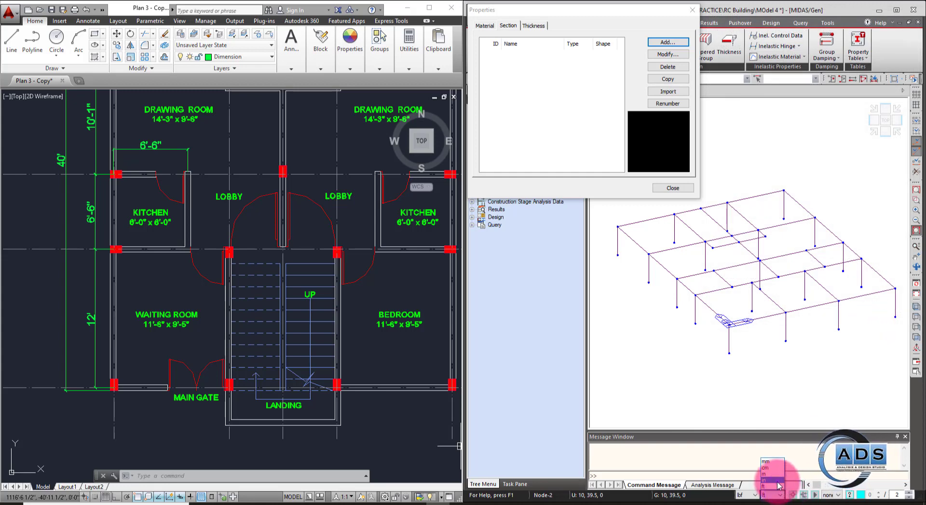
# - Switch the length unit to inches and define a user Solid Rectangle section with H 24 in and B 8 in for the beams
pyautogui.click(775, 480)
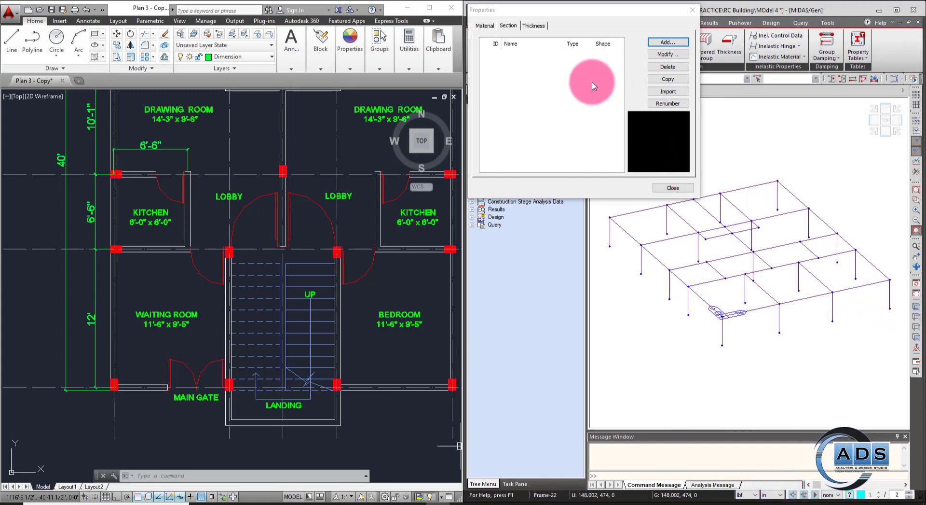
pyautogui.click(668, 41)
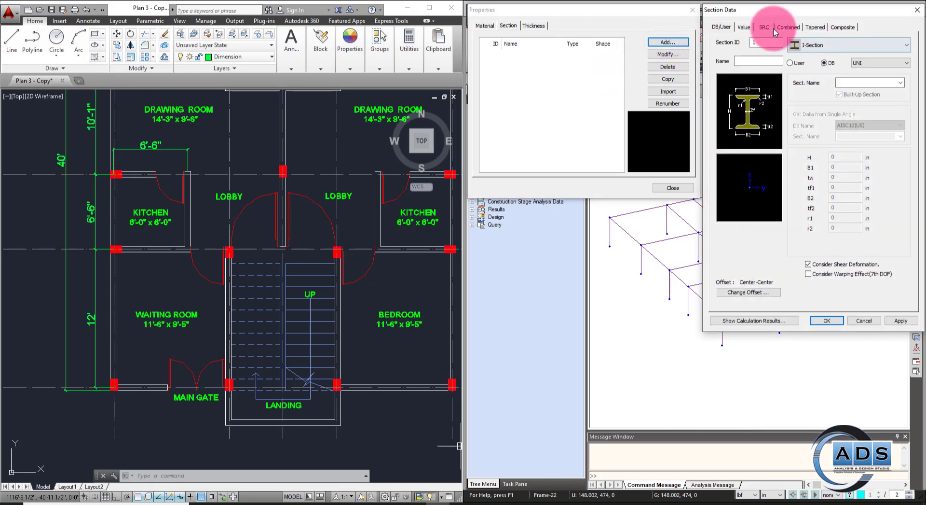
pyautogui.click(814, 46)
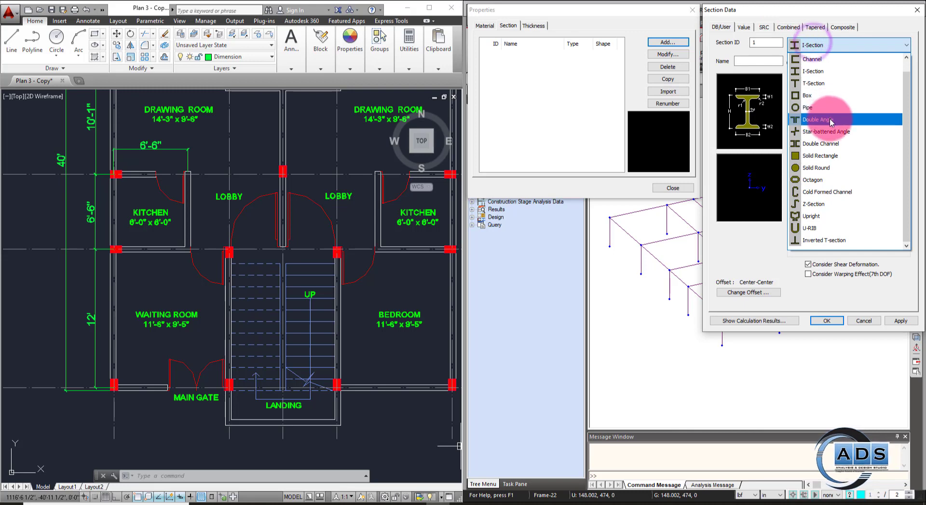
pyautogui.click(842, 156)
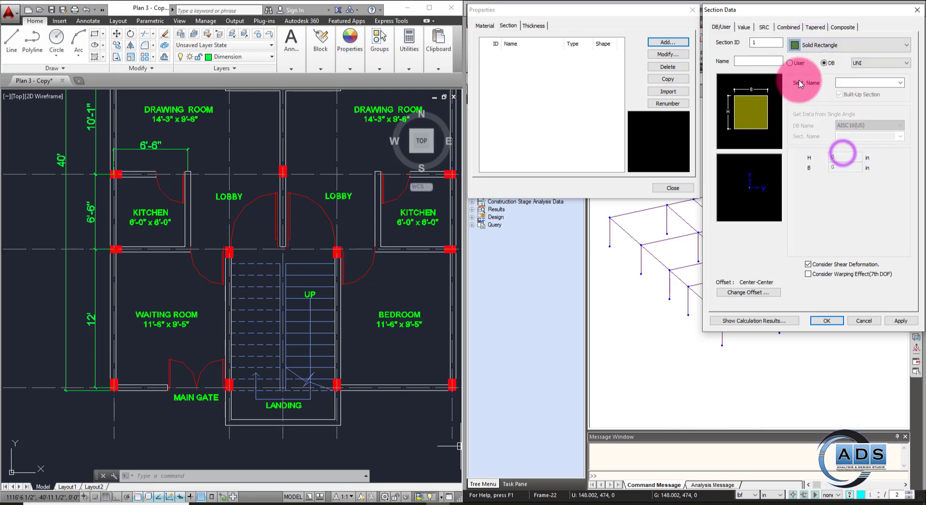
pyautogui.click(791, 62)
pyautogui.click(845, 157)
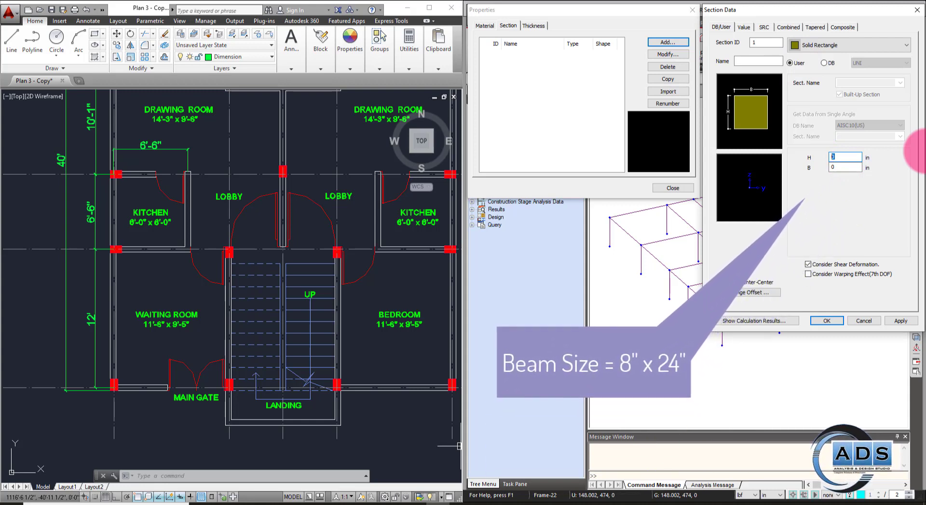
pyautogui.write('24')
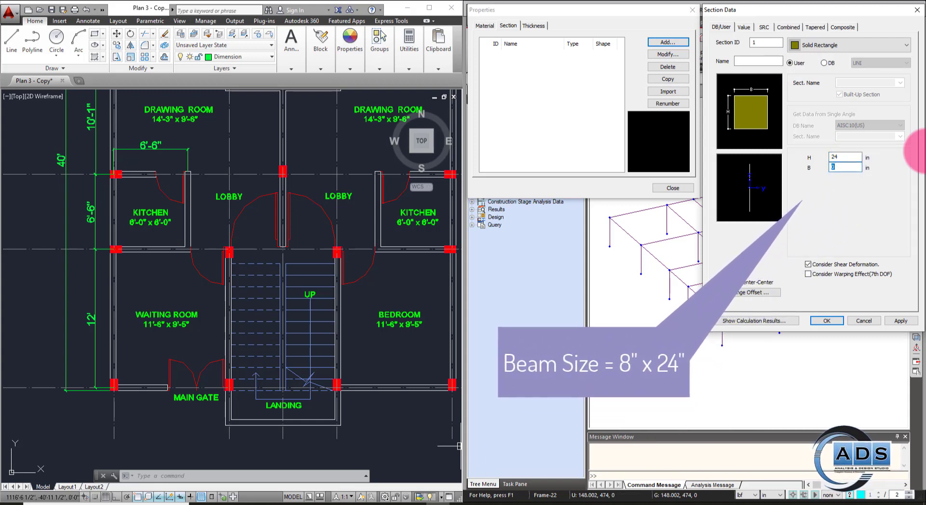
pyautogui.press('Tab')
pyautogui.write('8')
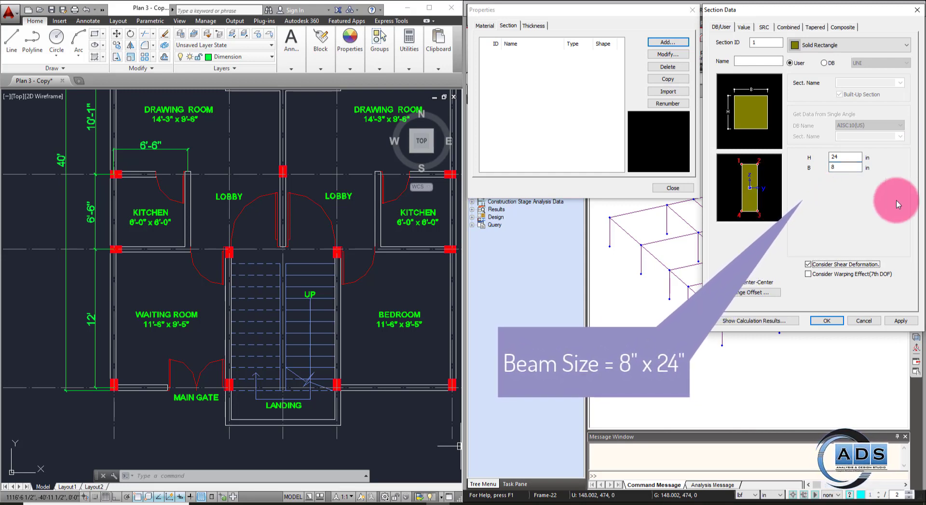
pyautogui.click(855, 167)
pyautogui.doubleClick(844, 156)
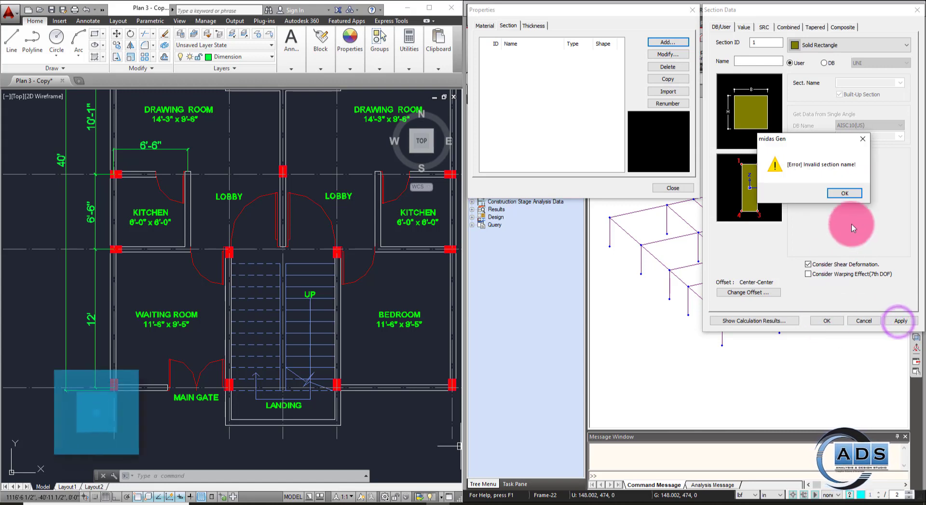
# - Name the beam section B8x24 and add it to the section list
pyautogui.click(856, 191)
pyautogui.click(751, 58)
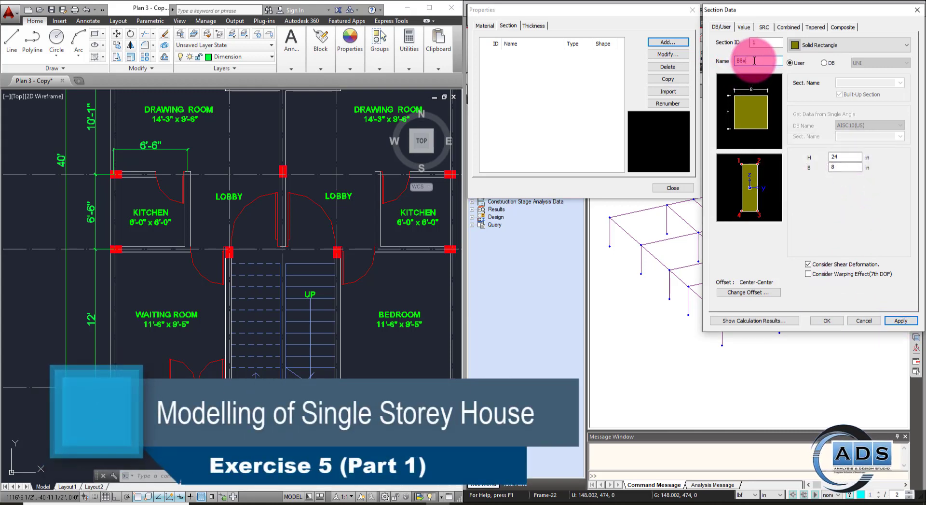
pyautogui.write('B8x24')
pyautogui.click(827, 320)
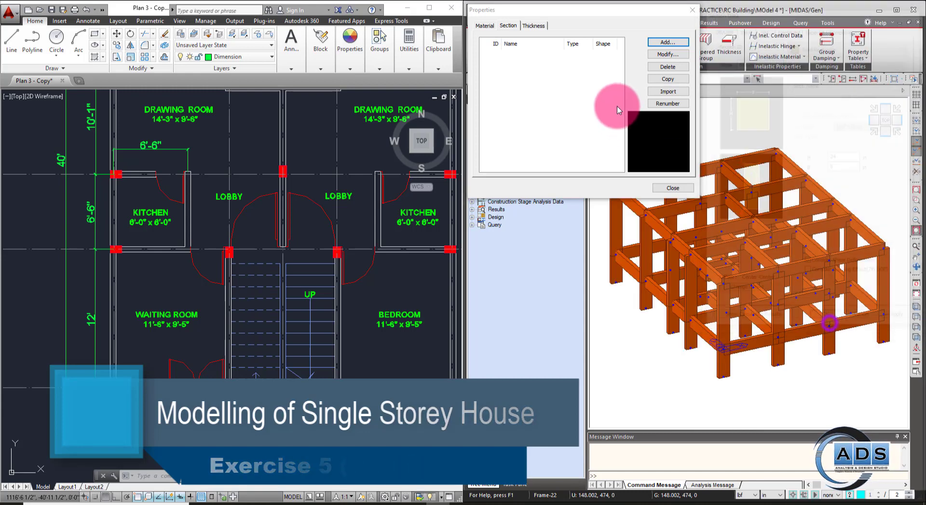
pyautogui.keyDown('ctrl'); pyautogui.moveTo(717, 254); pyautogui.dragTo(780, 279, button='middle'); pyautogui.keyUp('ctrl')
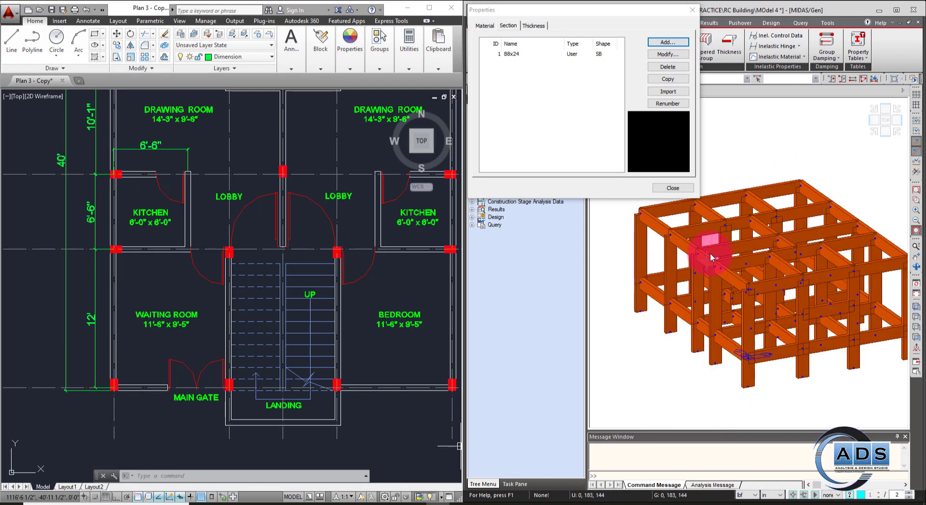
# - Copy the B8x24 section and rename the copy C8x24
pyautogui.click(512, 54)
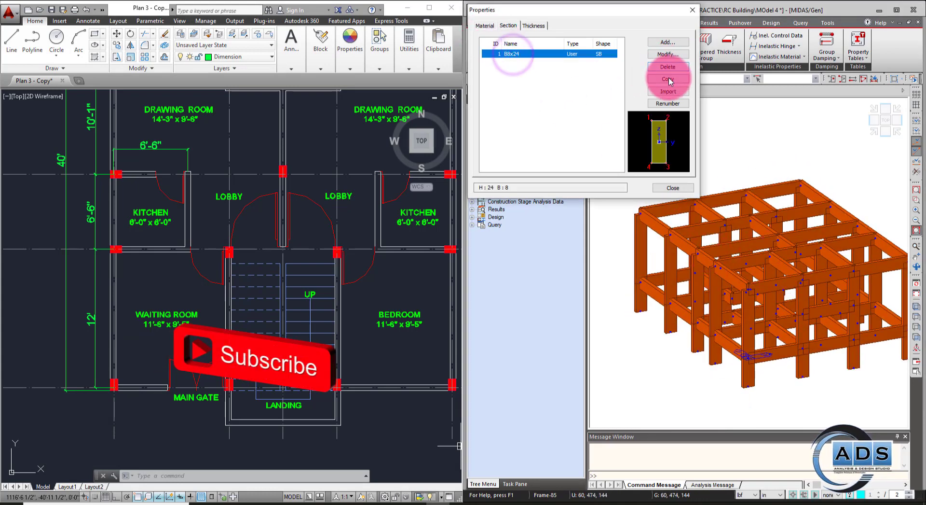
pyautogui.click(667, 78)
pyautogui.click(571, 61)
pyautogui.click(668, 54)
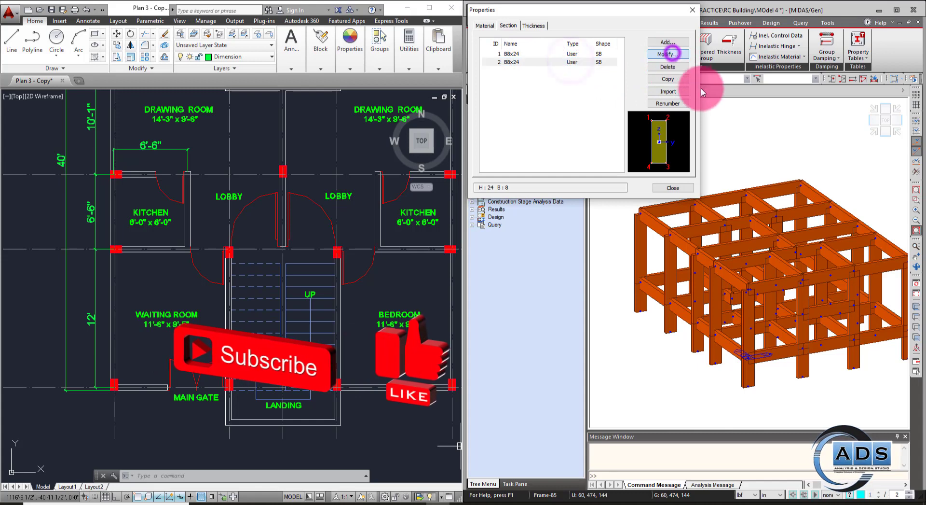
pyautogui.press('Home')
pyautogui.press('Delete')
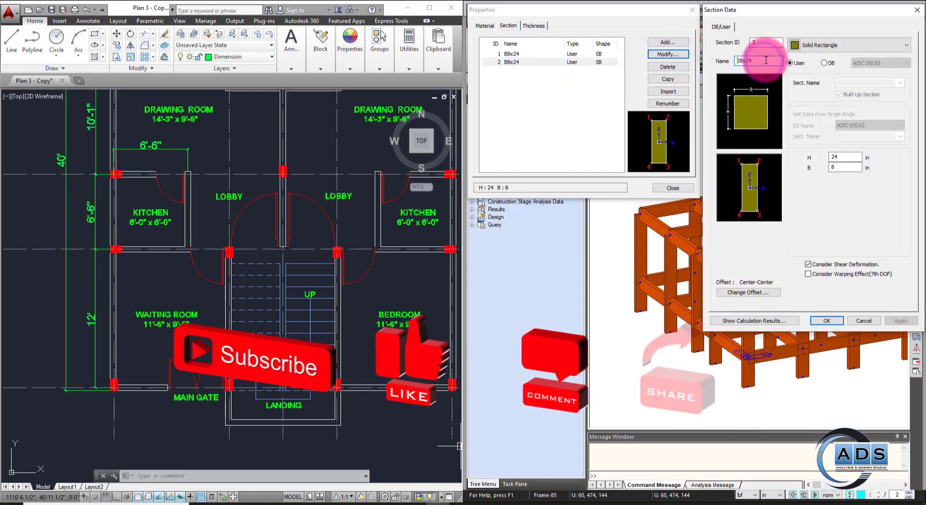
pyautogui.write('C')
# - Set the copied column section's H to 15 in and B to 12 in, and close the section properties
pyautogui.doubleClick(844, 157)
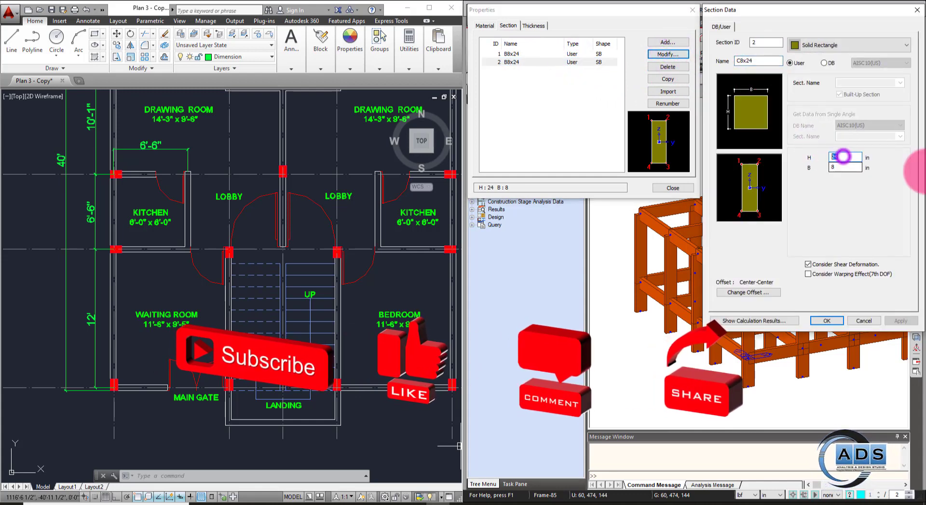
pyautogui.press('Tab')
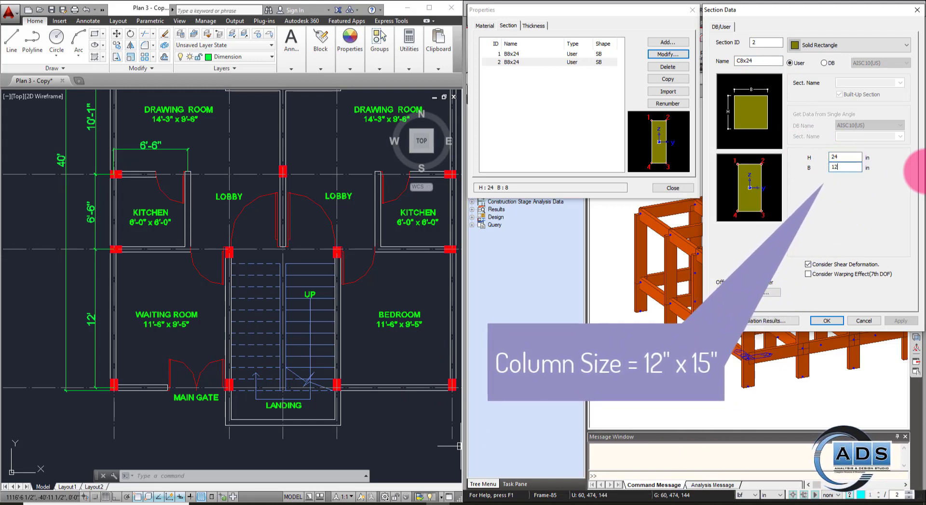
pyautogui.write('12')
pyautogui.hotkey('shift', 'Tab')
pyautogui.write('15')
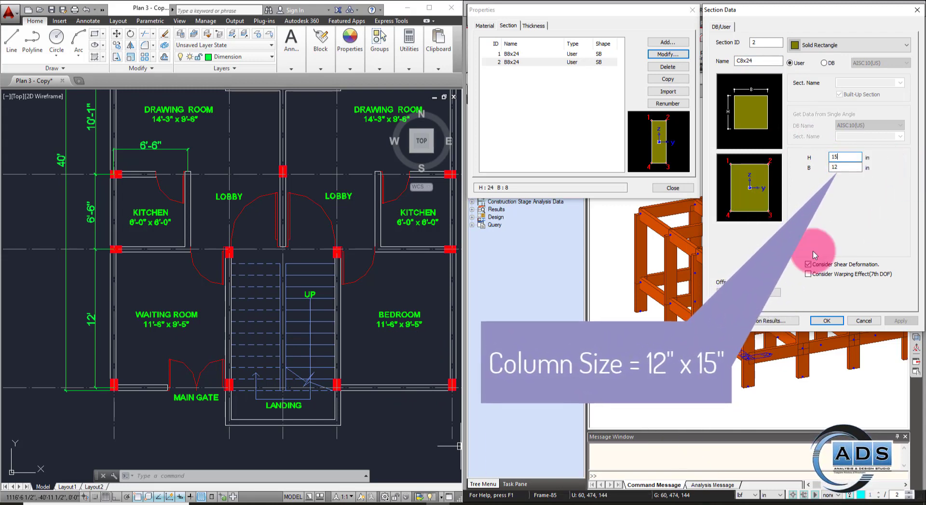
pyautogui.click(827, 320)
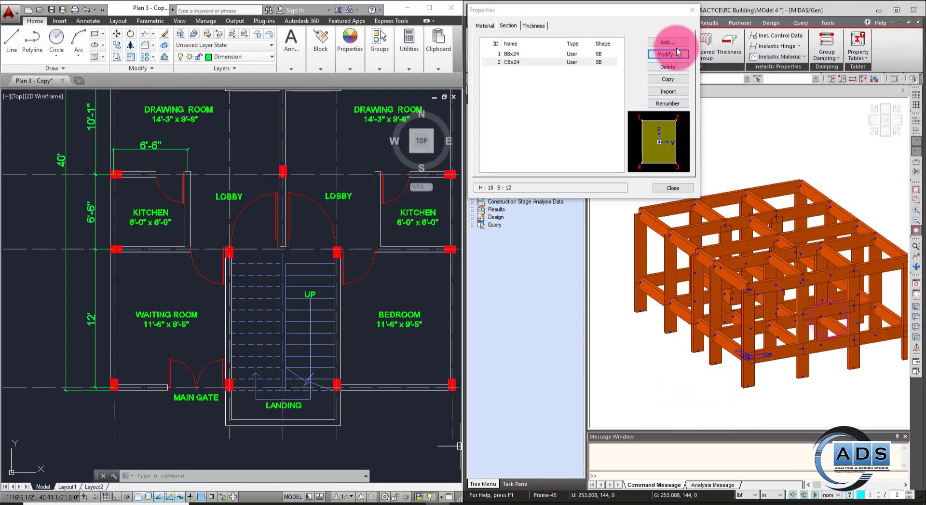
pyautogui.click(681, 187)
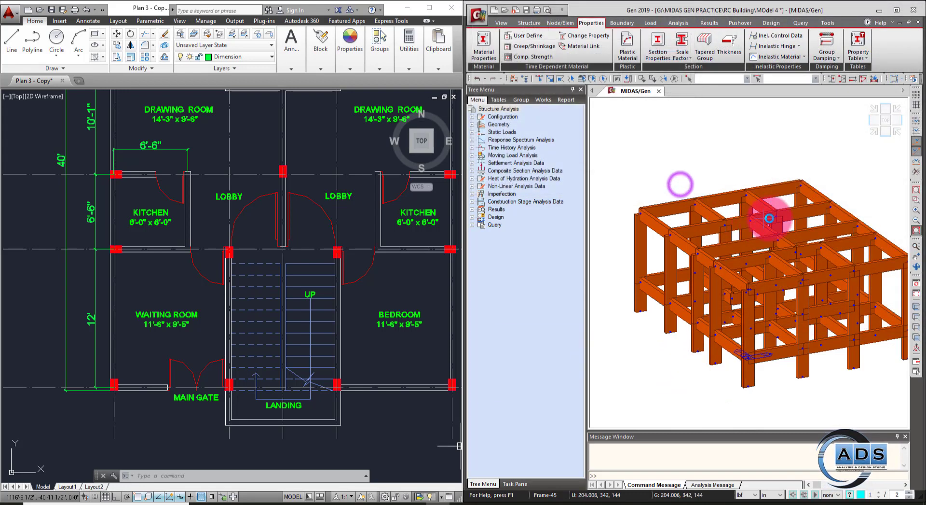
# - Rename the C8x24 column section to C12x15 through its properties in the Works tree
pyautogui.keyDown('ctrl'); pyautogui.moveTo(809, 266); pyautogui.dragTo(547, 107, button='middle'); pyautogui.keyUp('ctrl')
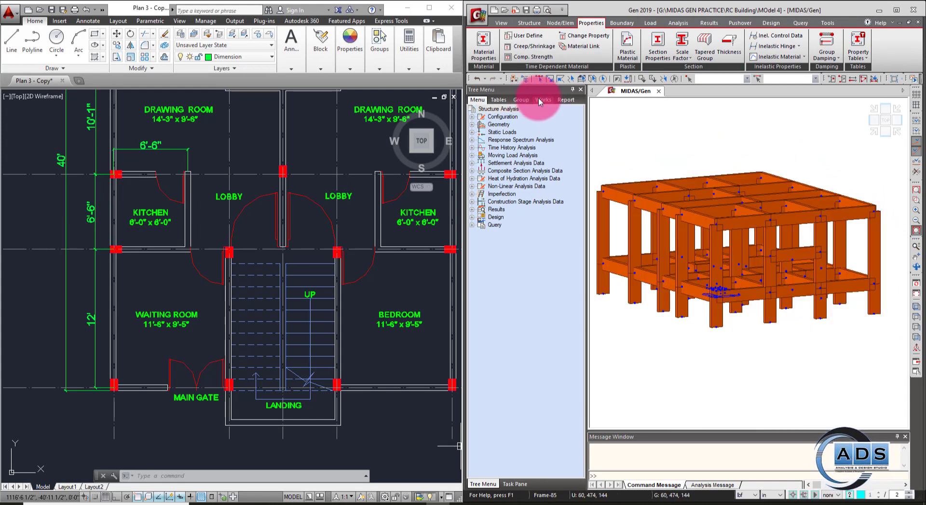
pyautogui.click(541, 100)
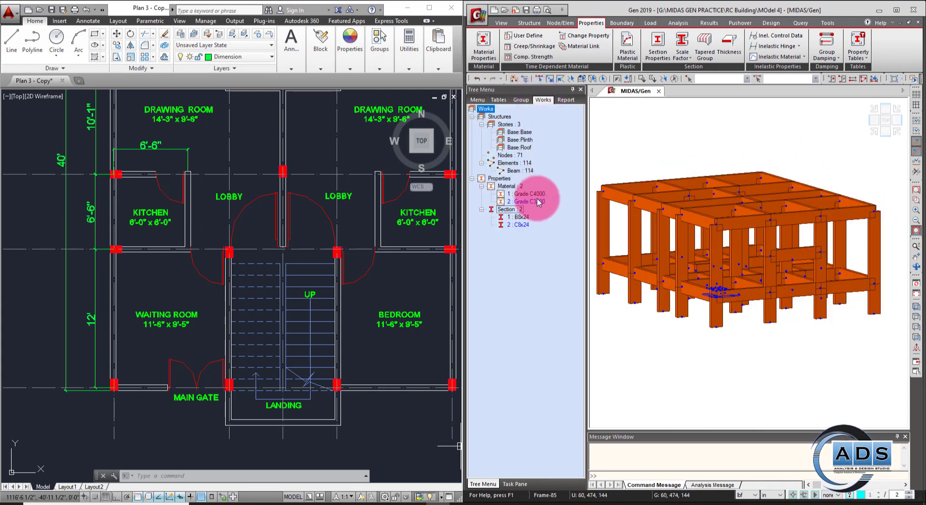
pyautogui.moveTo(753, 289); pyautogui.dragTo(811, 295, button='middle')
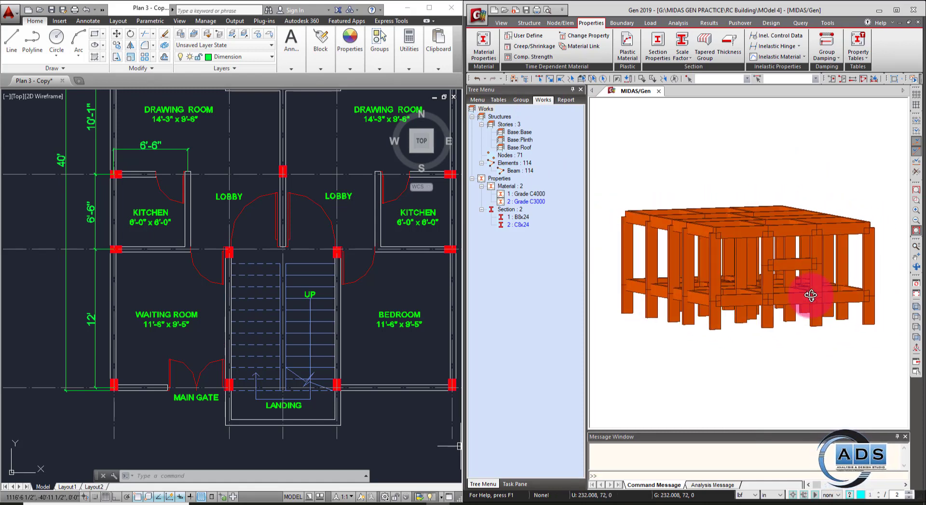
pyautogui.keyDown('ctrl'); pyautogui.moveTo(567, 234); pyautogui.dragTo(713, 204, button='middle'); pyautogui.keyUp('ctrl')
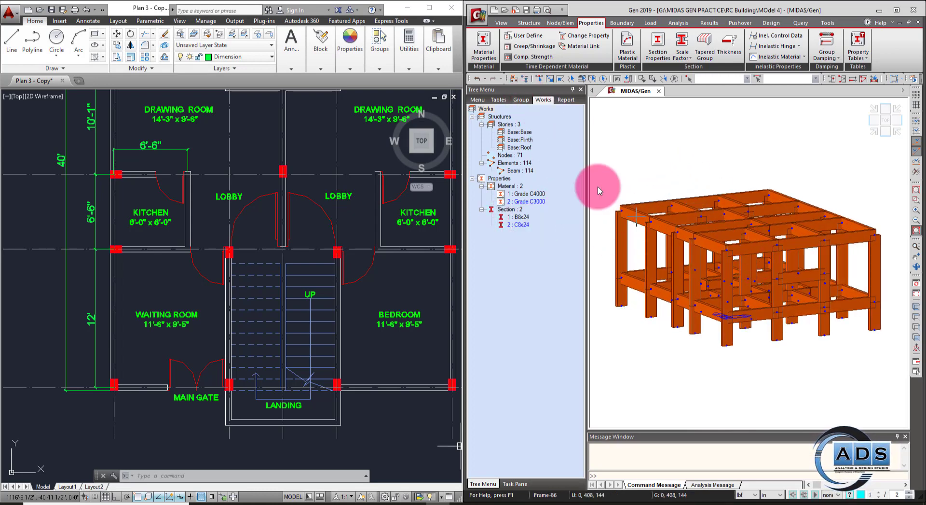
pyautogui.rightClick(521, 225)
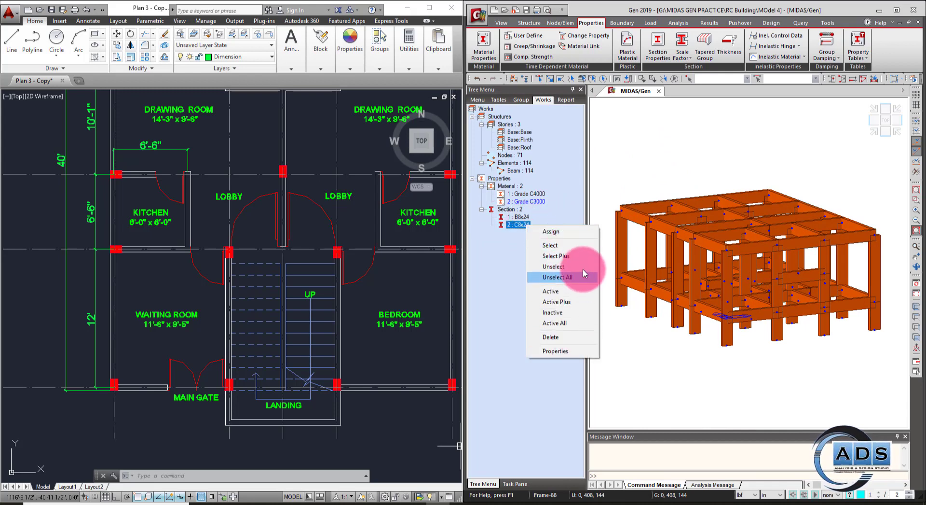
pyautogui.click(574, 357)
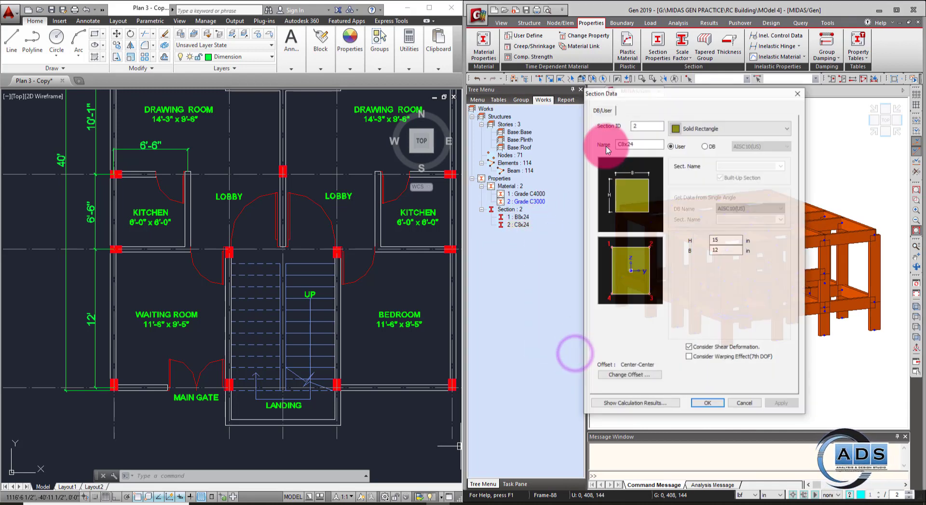
pyautogui.click(715, 403)
pyautogui.keyDown('ctrl'); pyautogui.moveTo(822, 368); pyautogui.dragTo(803, 361, button='middle'); pyautogui.keyUp('ctrl')
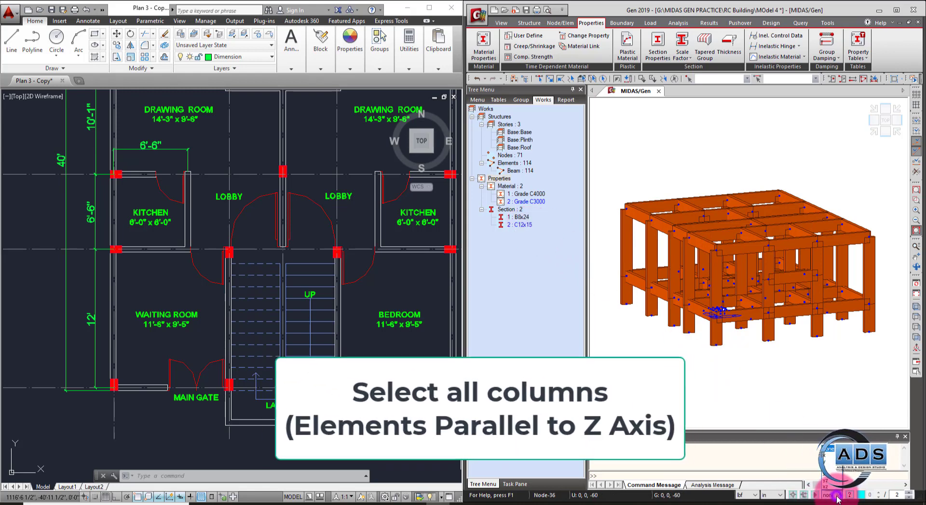
# - Select all columns using the z selection filter and assign the C12x15 section to them
pyautogui.scroll(-1, 831, 393)
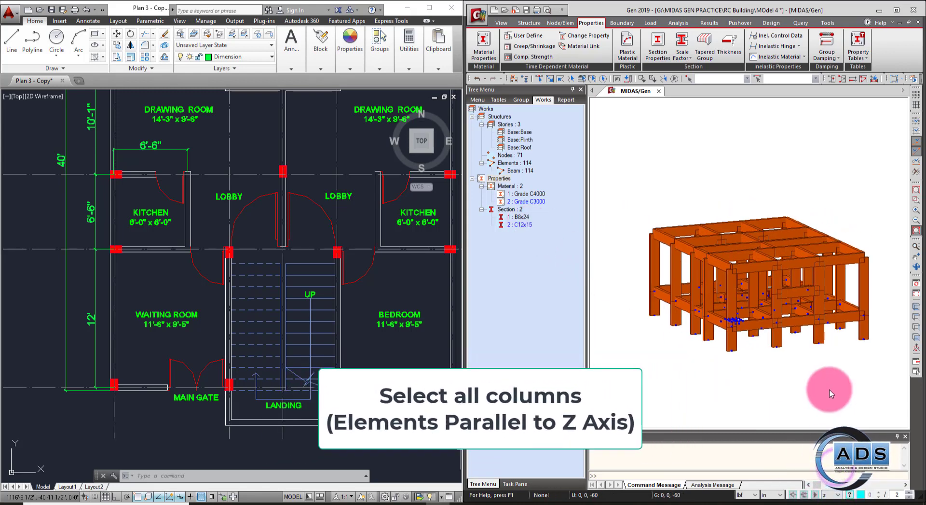
pyautogui.keyDown('ctrl'); pyautogui.moveTo(831, 391); pyautogui.dragTo(829, 384, button='middle'); pyautogui.keyUp('ctrl')
pyautogui.scroll(5, 738, 251)
pyautogui.scroll(-4, 795, 387)
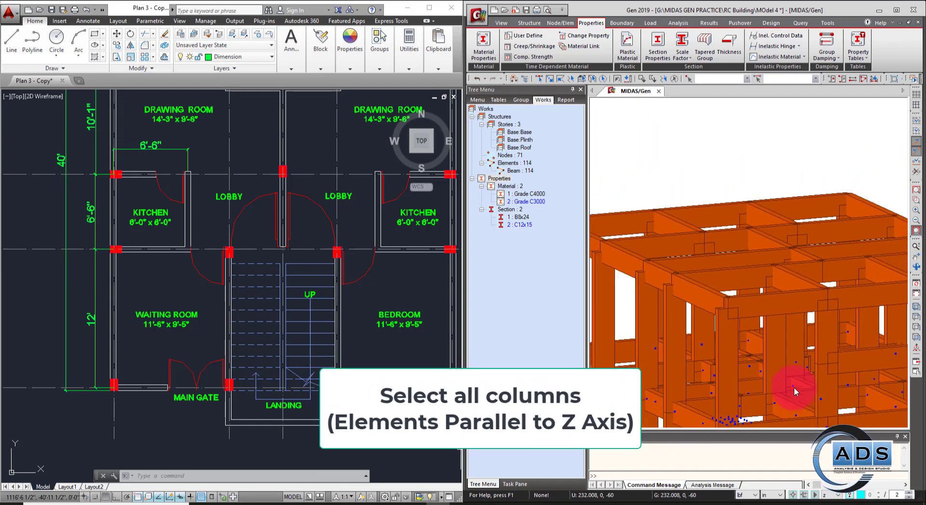
pyautogui.moveTo(795, 383); pyautogui.dragTo(790, 288, button='middle')
pyautogui.scroll(3, 791, 290)
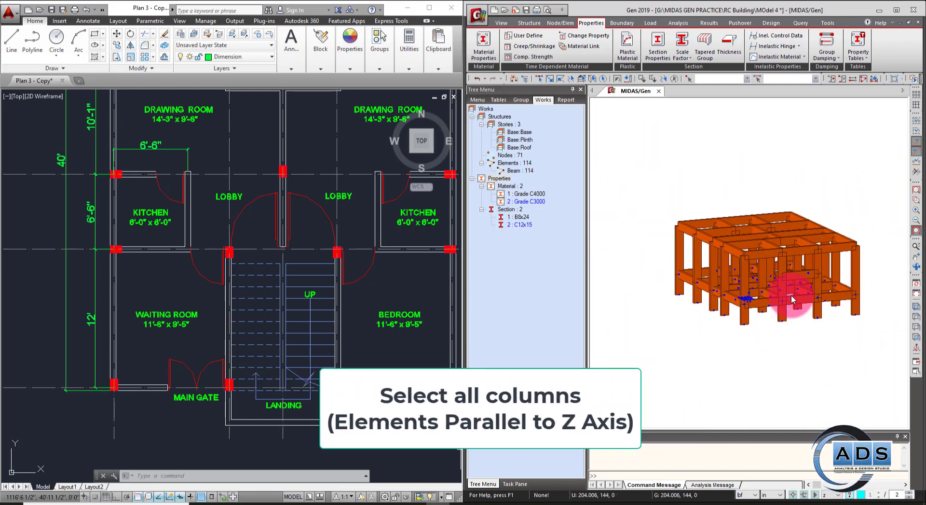
pyautogui.moveTo(827, 333); pyautogui.dragTo(805, 357, button='middle')
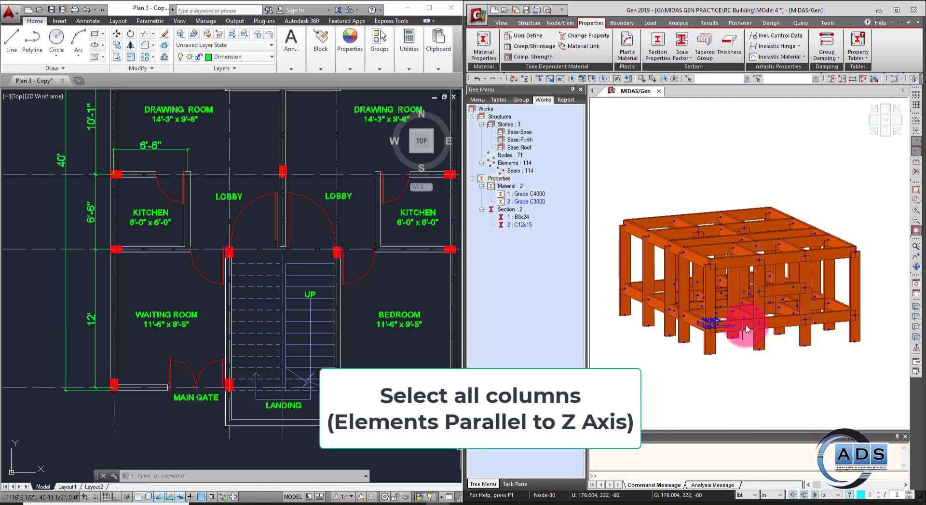
pyautogui.moveTo(757, 296); pyautogui.dragTo(772, 314, button='middle')
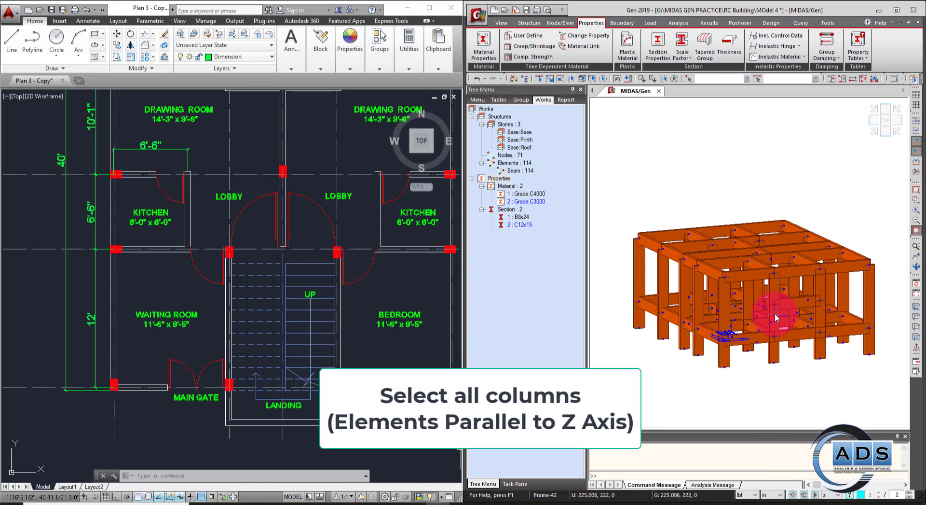
pyautogui.click(540, 78)
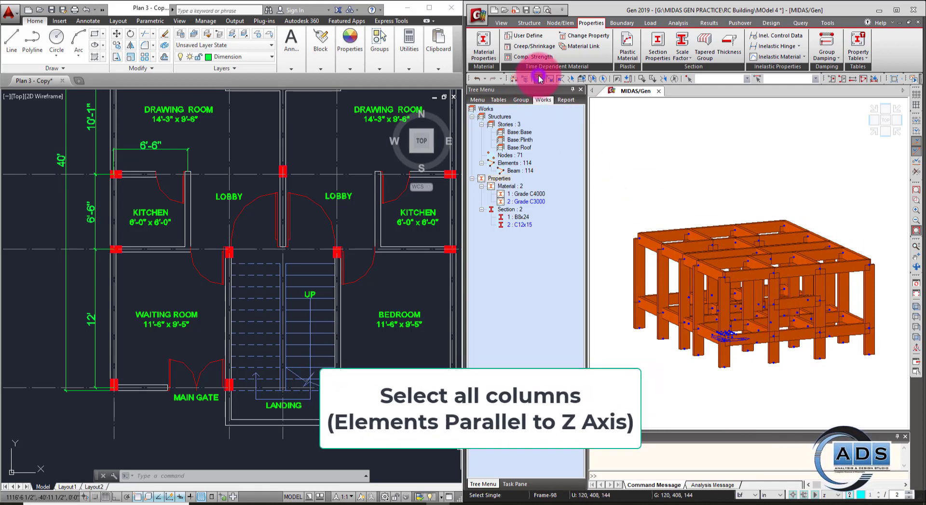
pyautogui.moveTo(620, 166); pyautogui.dragTo(894, 409)
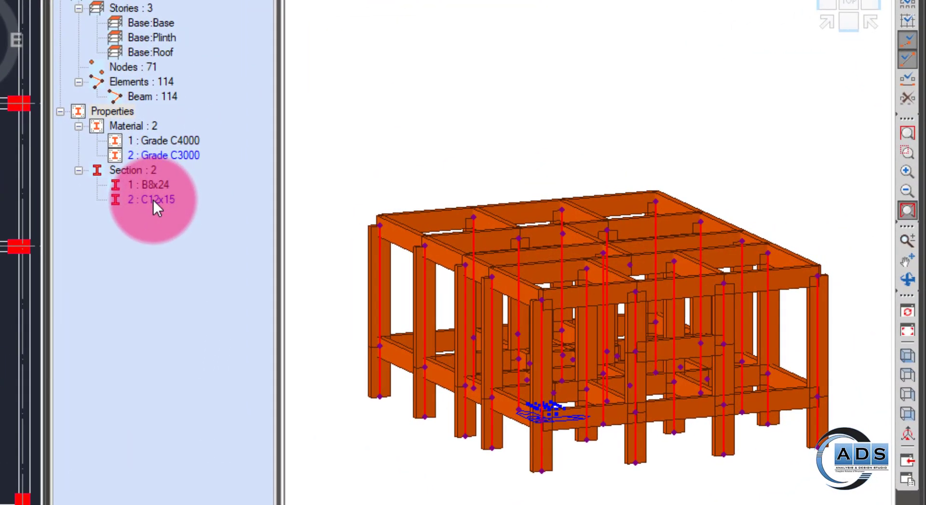
pyautogui.moveTo(153, 199); pyautogui.dragTo(483, 470)
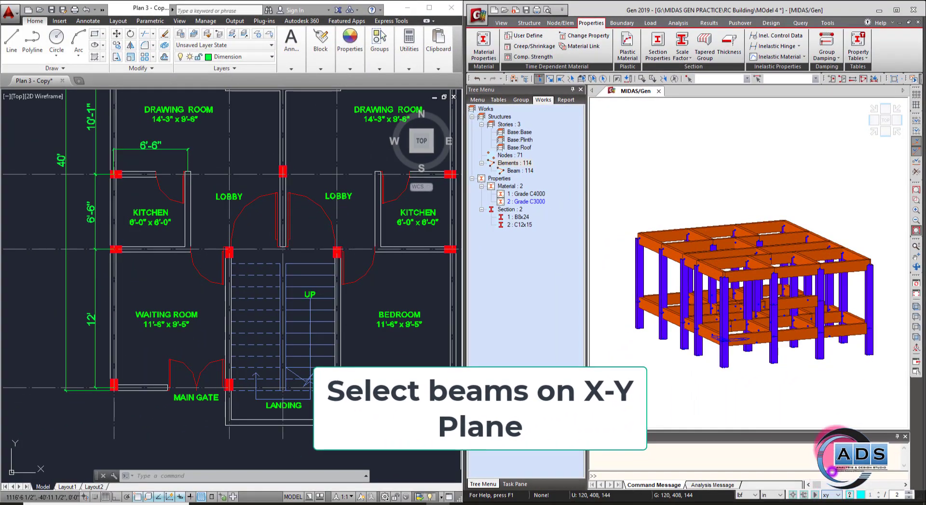
# - Select all beams on the X-Y plane and assign the Grade C3000 material to them
pyautogui.keyDown('ctrl'); pyautogui.moveTo(837, 447); pyautogui.dragTo(830, 404, button='middle'); pyautogui.keyUp('ctrl')
pyautogui.moveTo(639, 211); pyautogui.dragTo(896, 370)
pyautogui.keyDown('ctrl'); pyautogui.moveTo(797, 372); pyautogui.dragTo(796, 398, button='middle'); pyautogui.keyUp('ctrl')
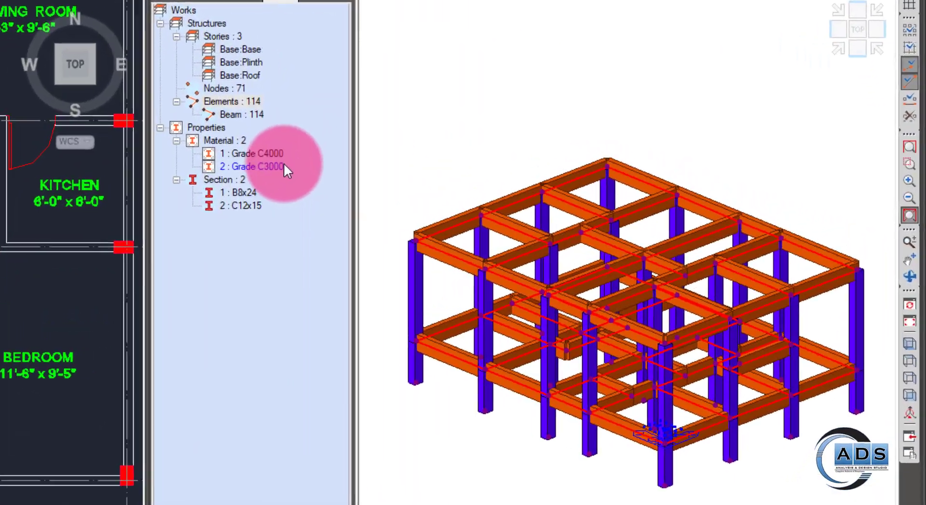
pyautogui.moveTo(527, 201); pyautogui.dragTo(713, 174)
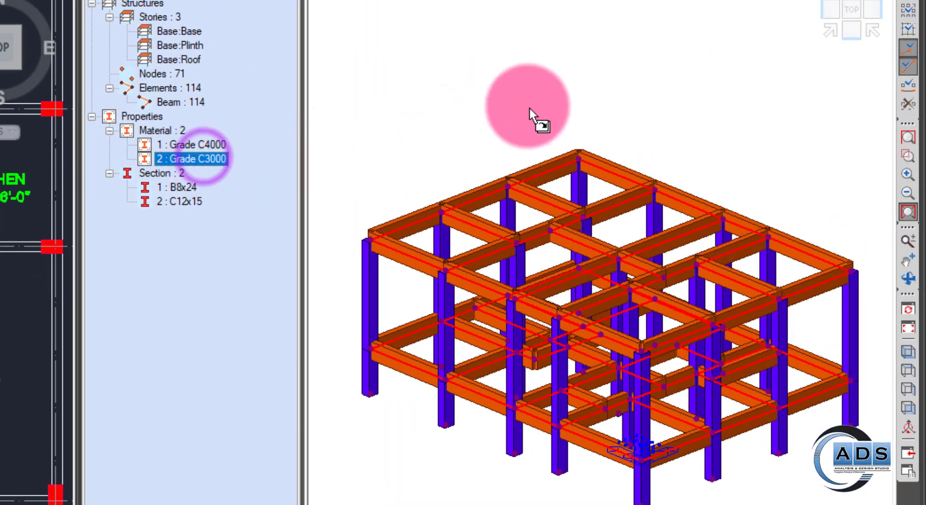
pyautogui.moveTo(530, 109); pyautogui.dragTo(532, 111)
pyautogui.keyDown('ctrl'); pyautogui.moveTo(707, 411); pyautogui.dragTo(670, 398, button='middle'); pyautogui.keyUp('ctrl')
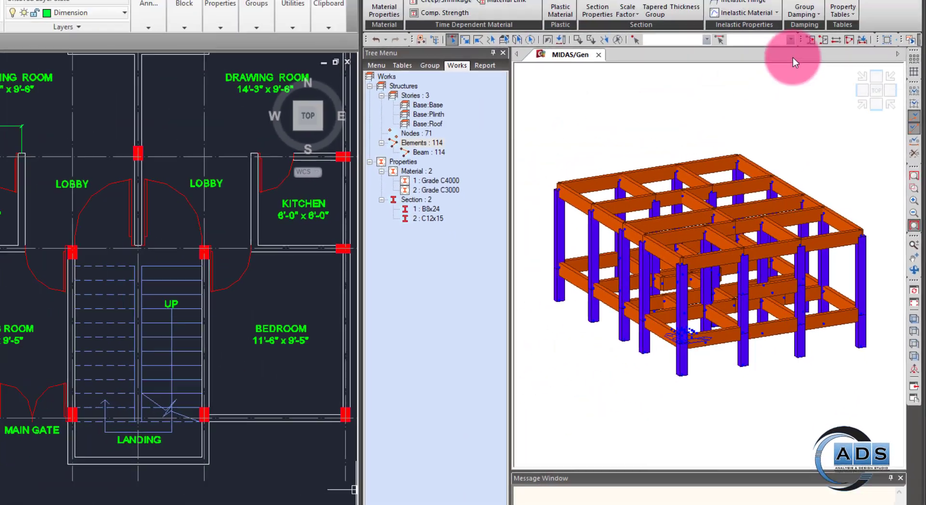
# - Activate only the members made of Grade C4000 to check which elements carry that material
pyautogui.rightClick(436, 179)
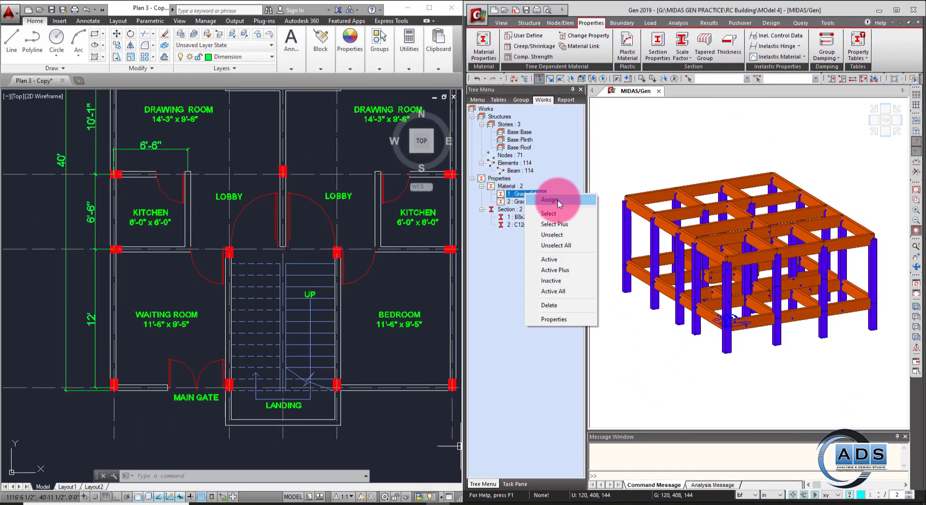
pyautogui.rightClick(521, 195)
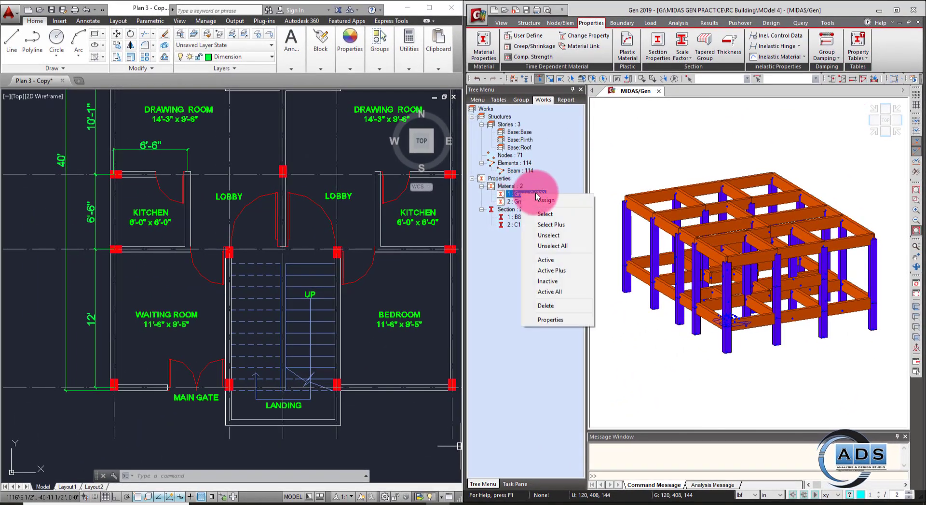
pyautogui.click(558, 260)
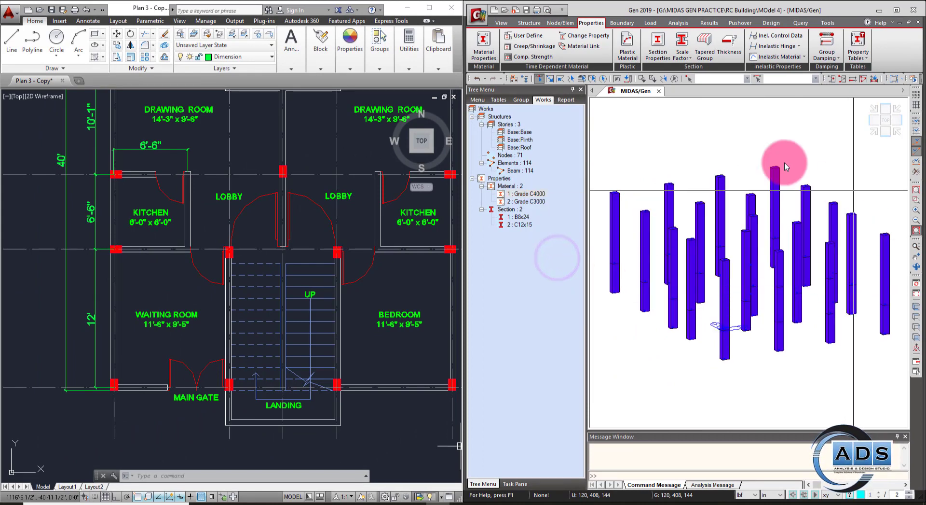
pyautogui.moveTo(806, 307)
pyautogui.keyDown('ctrl'); pyautogui.mouseDown(button='middle')
pyautogui.moveTo(803, 314)
pyautogui.moveTo(811, 311)
pyautogui.mouseUp(button='middle'); pyautogui.keyUp('ctrl')
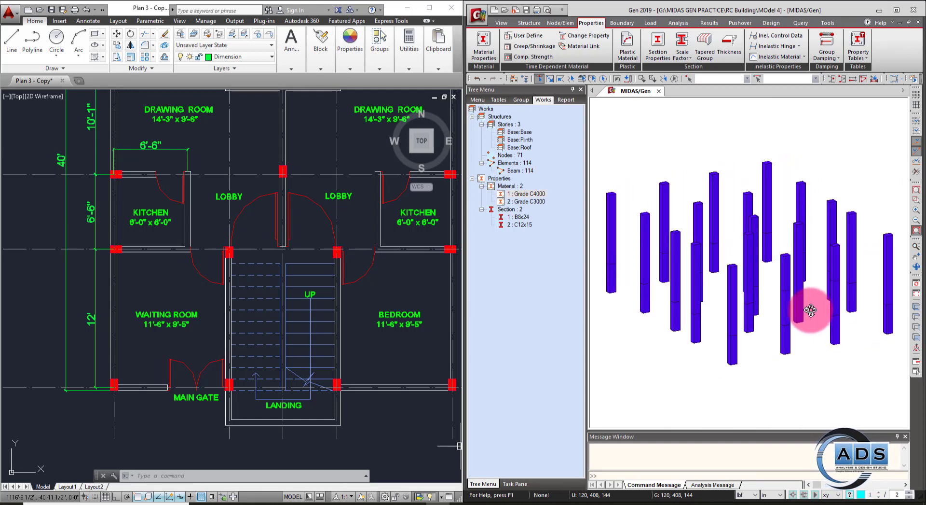
# - Activate only the Grade C3000 members and inspect them in the model
pyautogui.rightClick(536, 201)
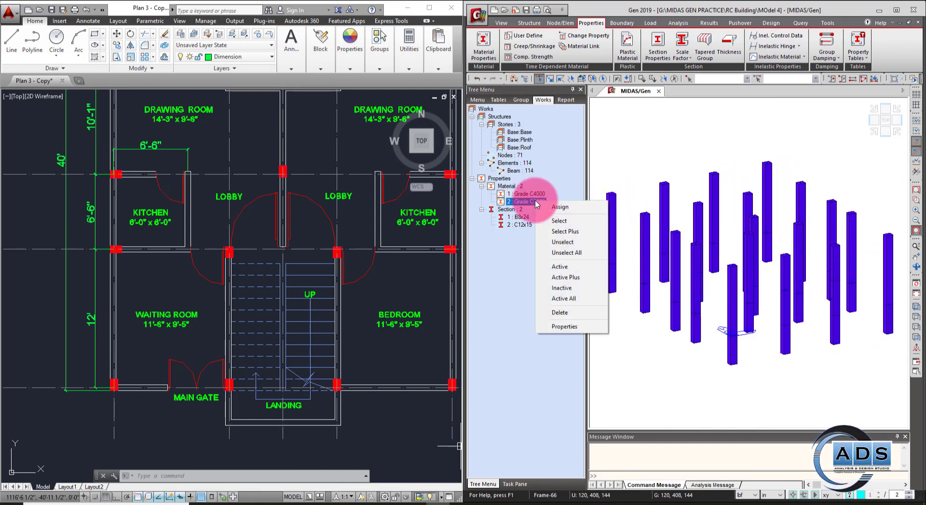
pyautogui.click(571, 265)
pyautogui.keyDown('ctrl'); pyautogui.moveTo(749, 275); pyautogui.dragTo(799, 280, button='middle'); pyautogui.keyUp('ctrl')
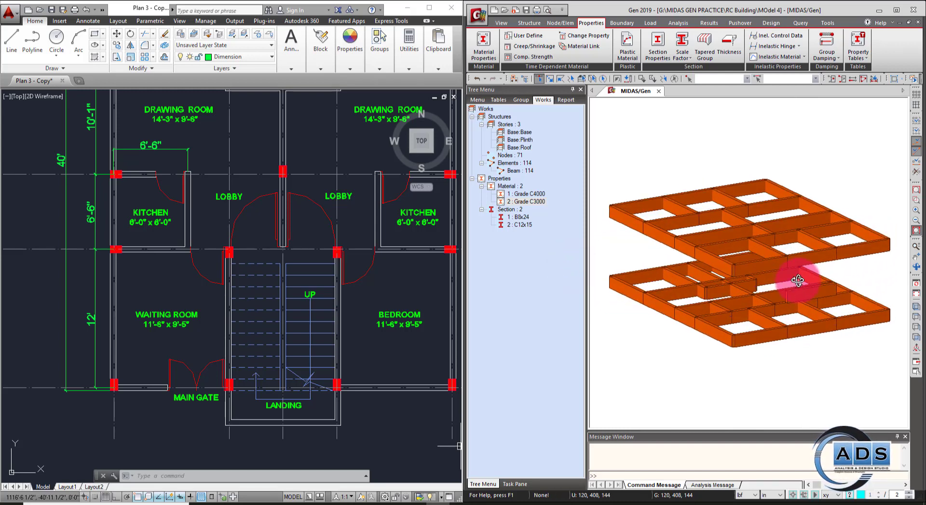
# - Check the section assignments by activating only the B8x24 members, followed by only the C12x15 members
pyautogui.rightClick(525, 219)
pyautogui.click(566, 287)
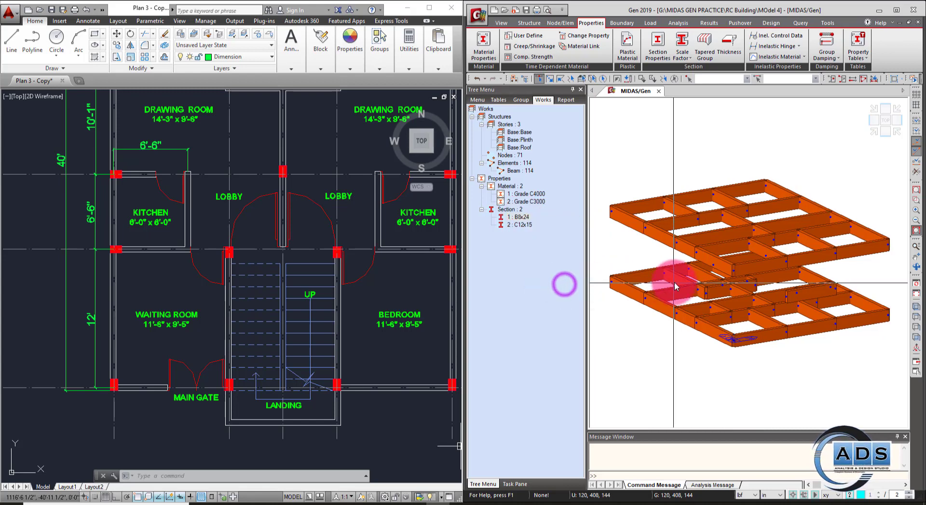
pyautogui.rightClick(521, 225)
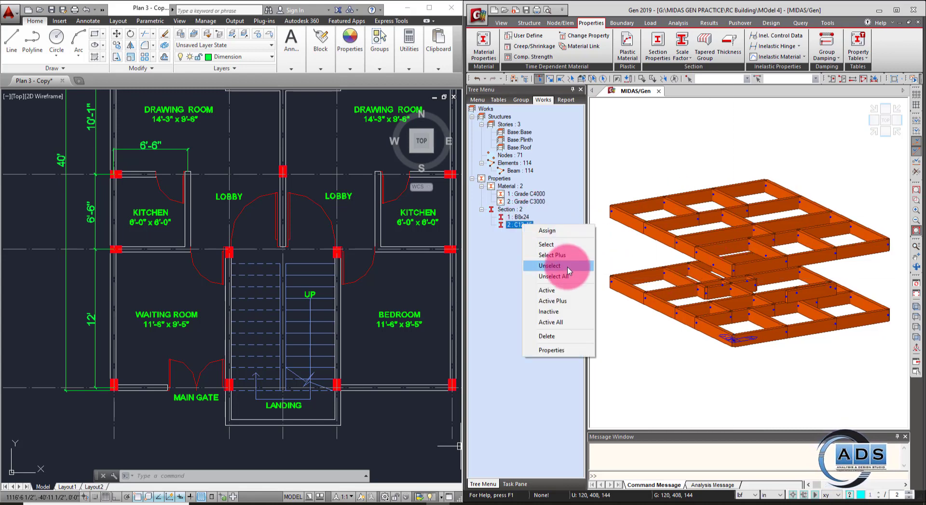
pyautogui.click(561, 291)
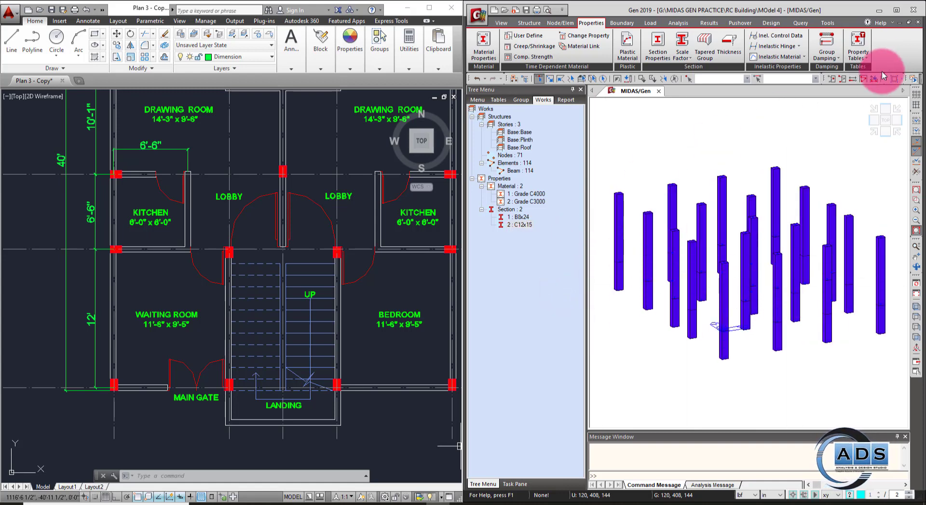
# - Reactivate all members and review the complete beam and column frame
pyautogui.click(863, 81)
pyautogui.keyDown('ctrl'); pyautogui.moveTo(764, 258); pyautogui.dragTo(773, 250, button='middle'); pyautogui.keyUp('ctrl')
pyautogui.keyDown('ctrl'); pyautogui.moveTo(526, 272); pyautogui.dragTo(532, 283, button='middle'); pyautogui.keyUp('ctrl')
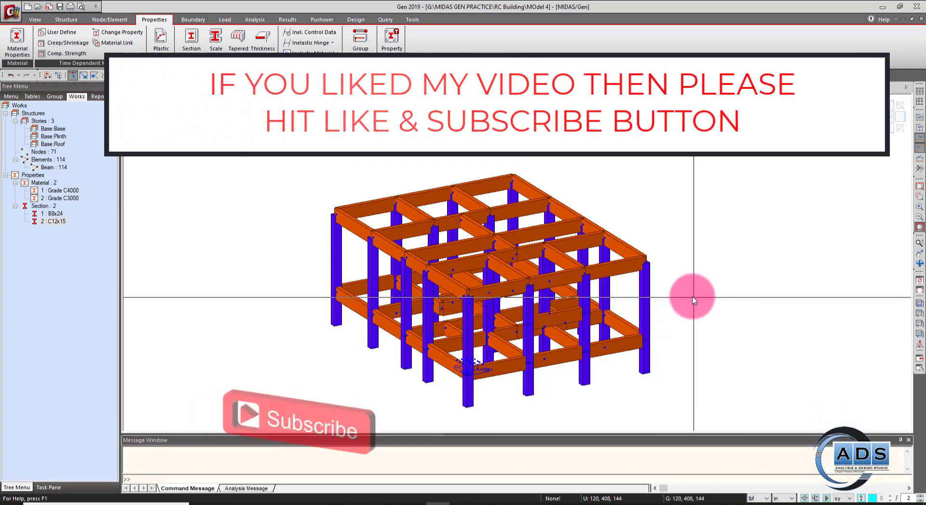
pyautogui.moveTo(694, 296); pyautogui.dragTo(695, 312, button='middle')
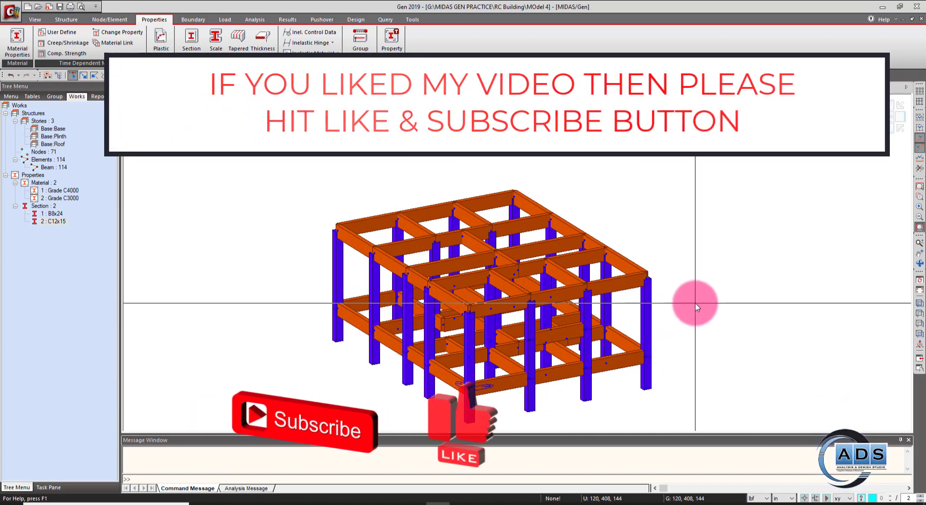